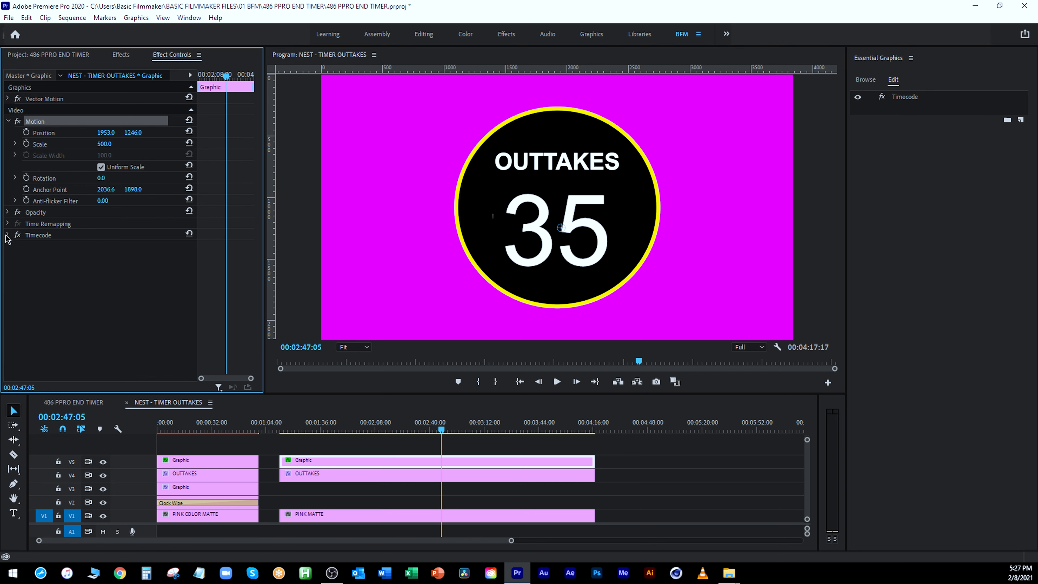
- Move the upper-left point of the Timecode mask slightly inward beside the OUTTAKES text and check the countdown around 00:02:12:09
{"action": "left_click", "coordinate": [38, 259]}
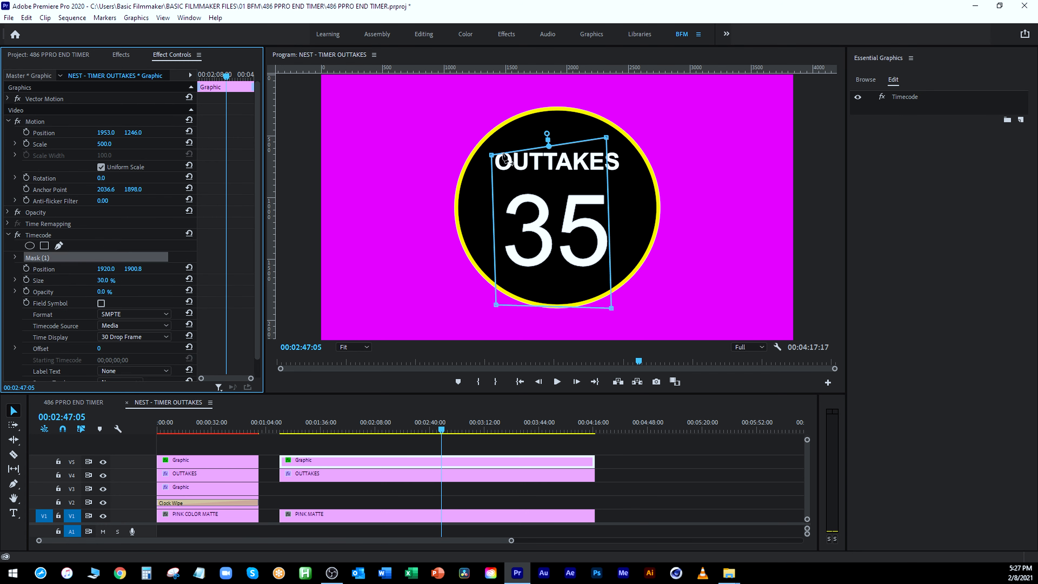
{"action": "left_click_drag", "start_coordinate": [492, 155], "coordinate": [499, 153]}
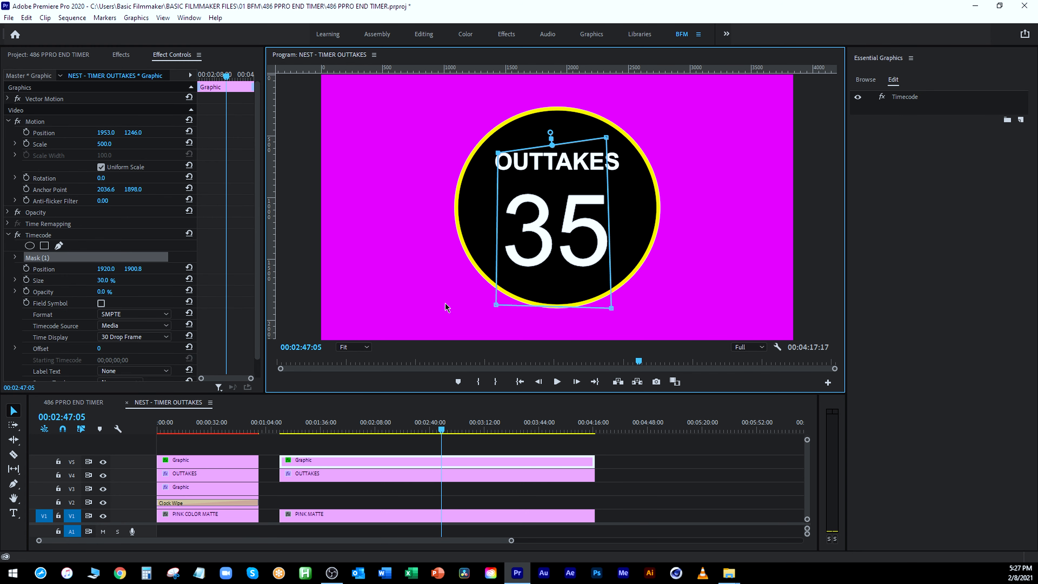
{"action": "left_click", "coordinate": [347, 475]}
{"action": "left_click_drag", "start_coordinate": [441, 426], "coordinate": [385, 428]}
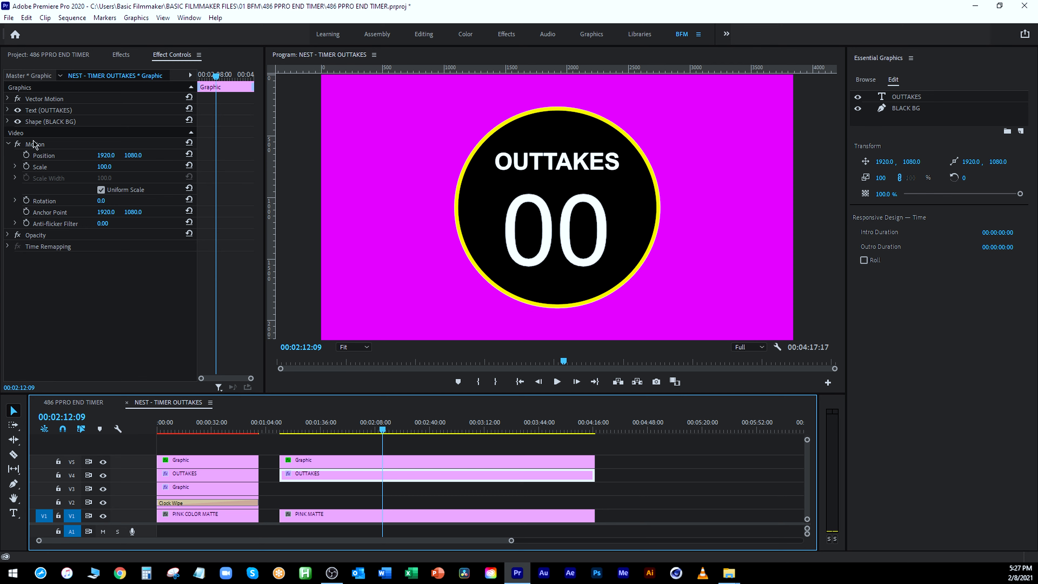
- Try widening the Timecode mask by pulling out its two left-hand points to expose the minutes digits, and scrub the countdown
{"action": "left_click", "coordinate": [311, 462]}
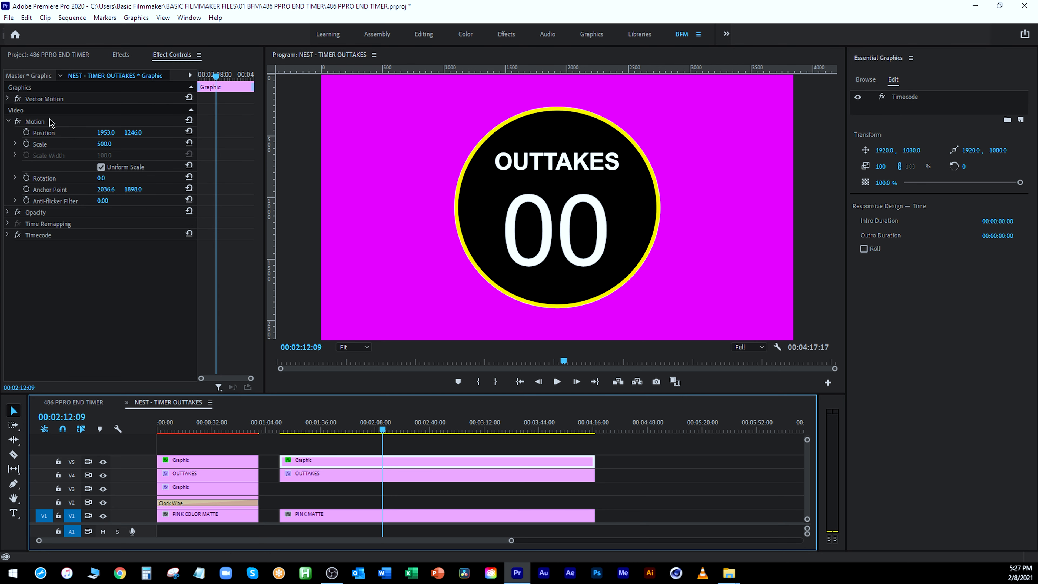
{"action": "left_click", "coordinate": [47, 236]}
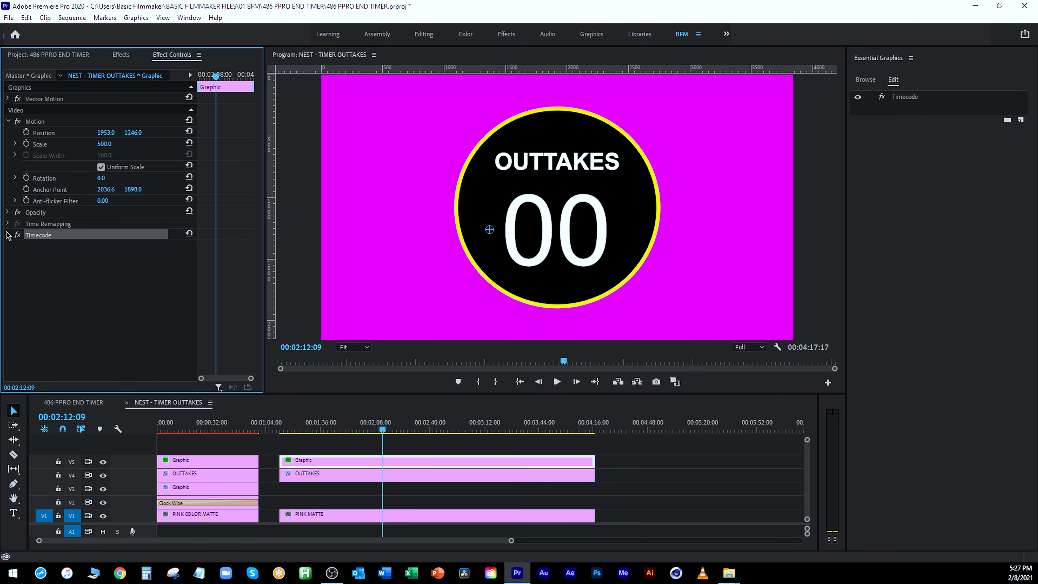
{"action": "left_click", "coordinate": [7, 236]}
{"action": "left_click", "coordinate": [36, 261]}
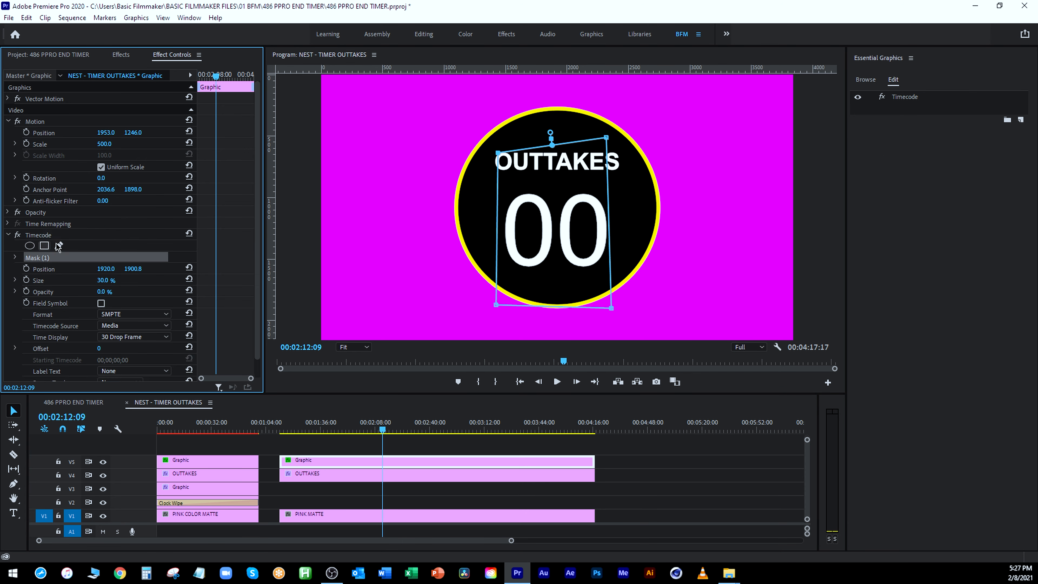
{"action": "left_click_drag", "start_coordinate": [497, 157], "coordinate": [339, 156]}
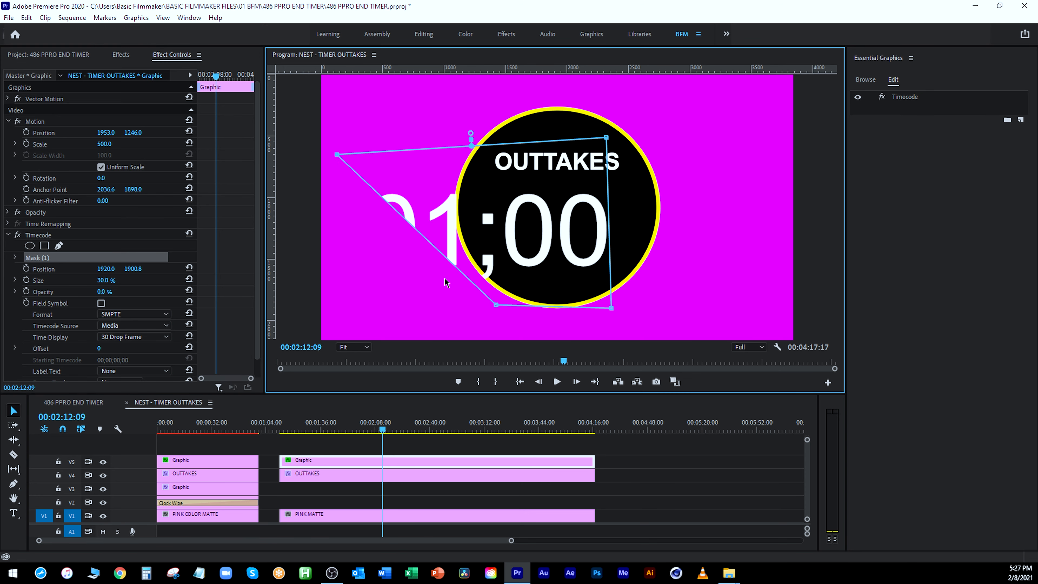
{"action": "left_click_drag", "start_coordinate": [497, 307], "coordinate": [361, 290]}
{"action": "left_click_drag", "start_coordinate": [312, 426], "coordinate": [506, 425]}
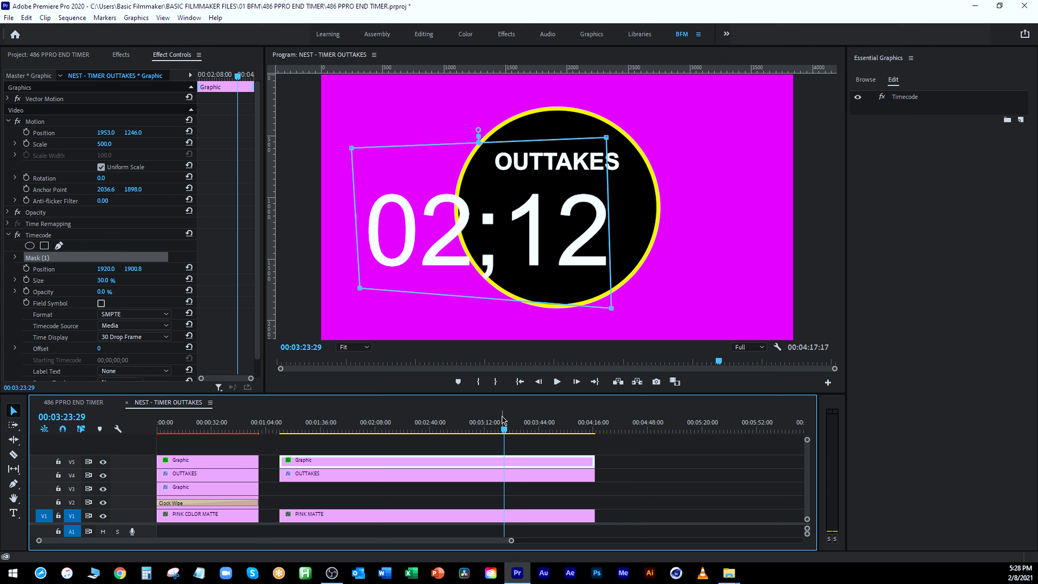
- Undo both Timecode mask point moves and scrub back through the countdown
{"action": "key", "text": "ctrl+z"}
{"action": "key", "text": "ctrl+z"}
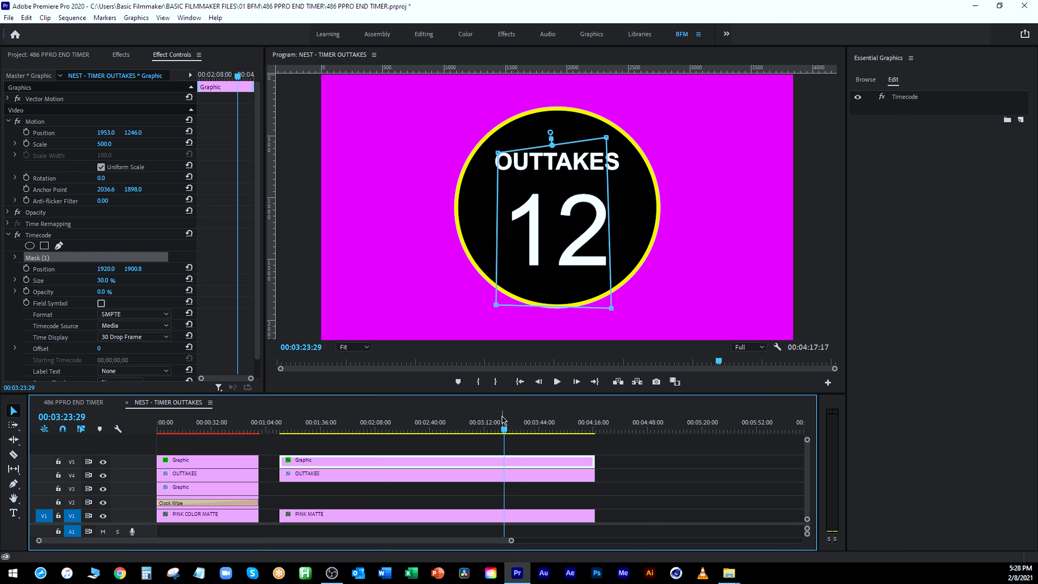
{"action": "left_click_drag", "start_coordinate": [488, 425], "coordinate": [216, 422]}
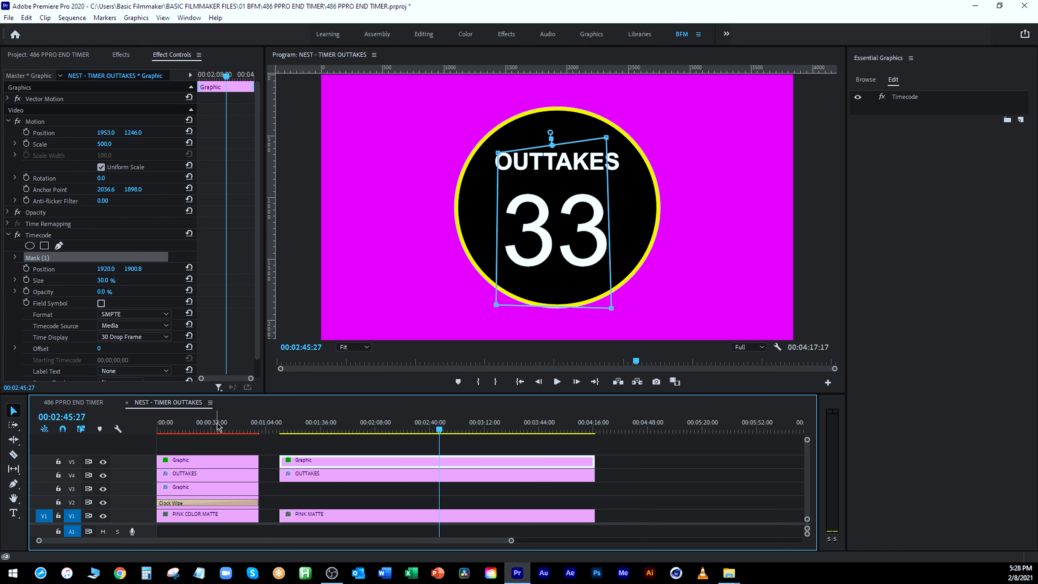
- Examine the BLACK BG ring shape of the first timer's V3 graphic with tracks V5, V4 and V2 hidden
{"action": "left_click", "coordinate": [238, 491]}
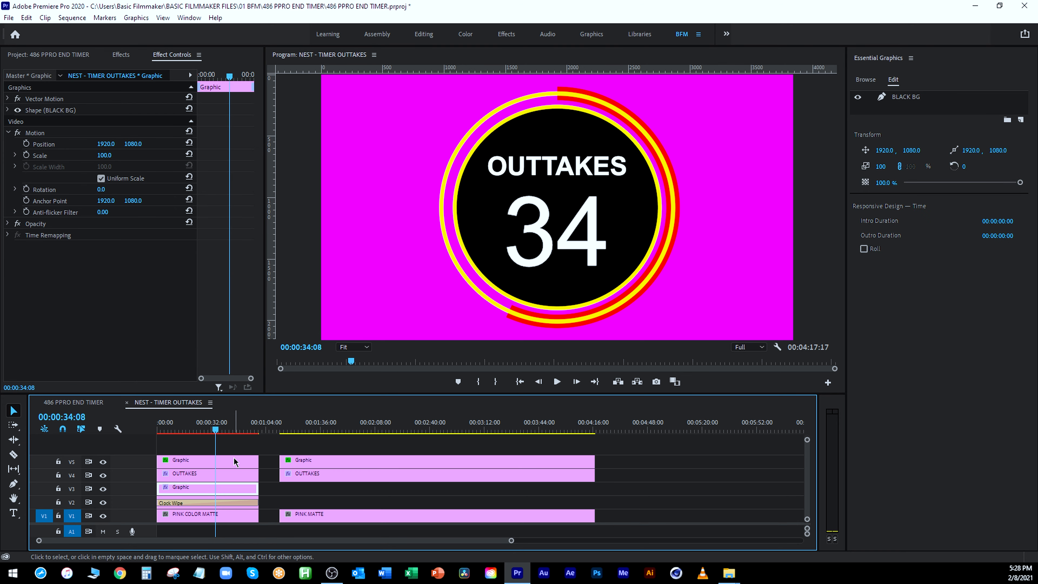
{"action": "left_click", "coordinate": [901, 99]}
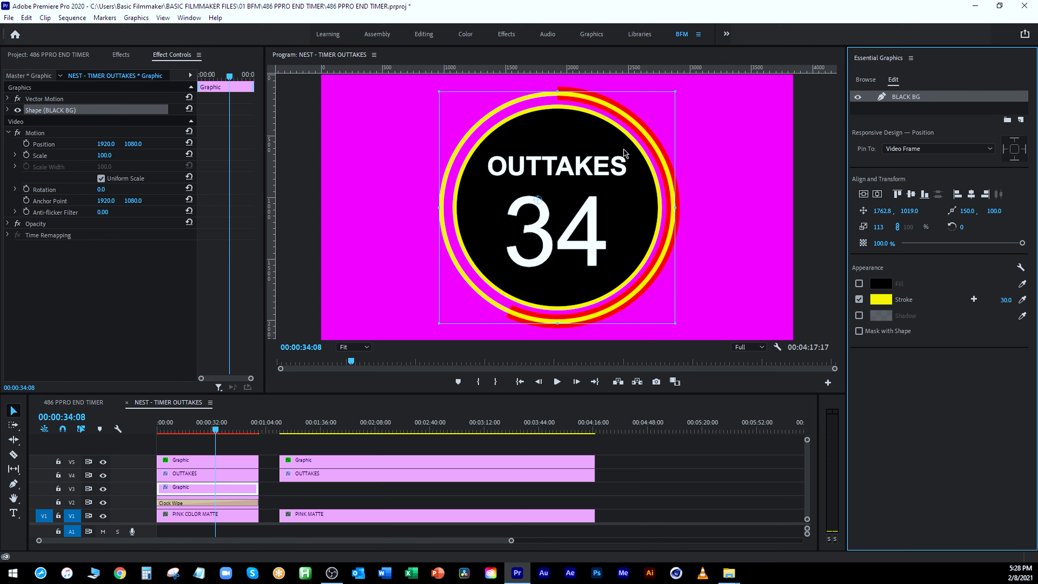
{"action": "left_click", "coordinate": [103, 475]}
{"action": "left_click", "coordinate": [103, 462]}
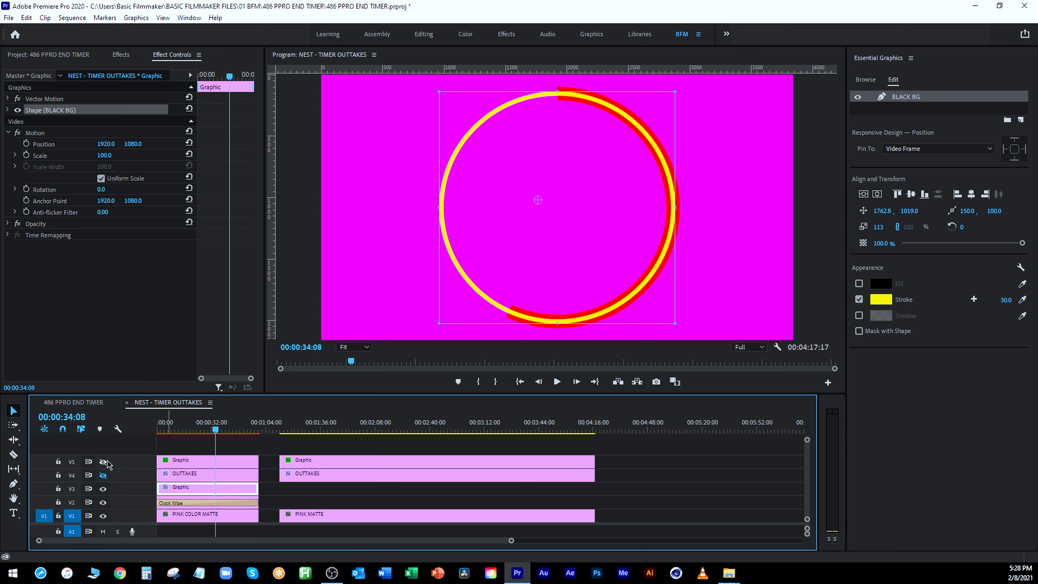
{"action": "left_click", "coordinate": [103, 503]}
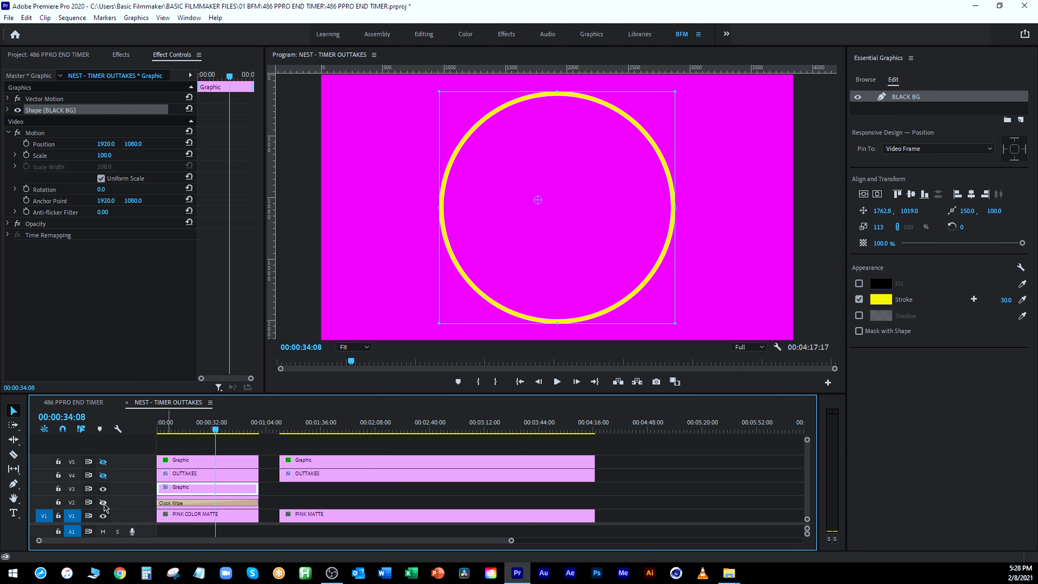
- Show track V4 again and toggle track V3's output to compare the outer ring with the black circle
{"action": "left_click", "coordinate": [103, 489]}
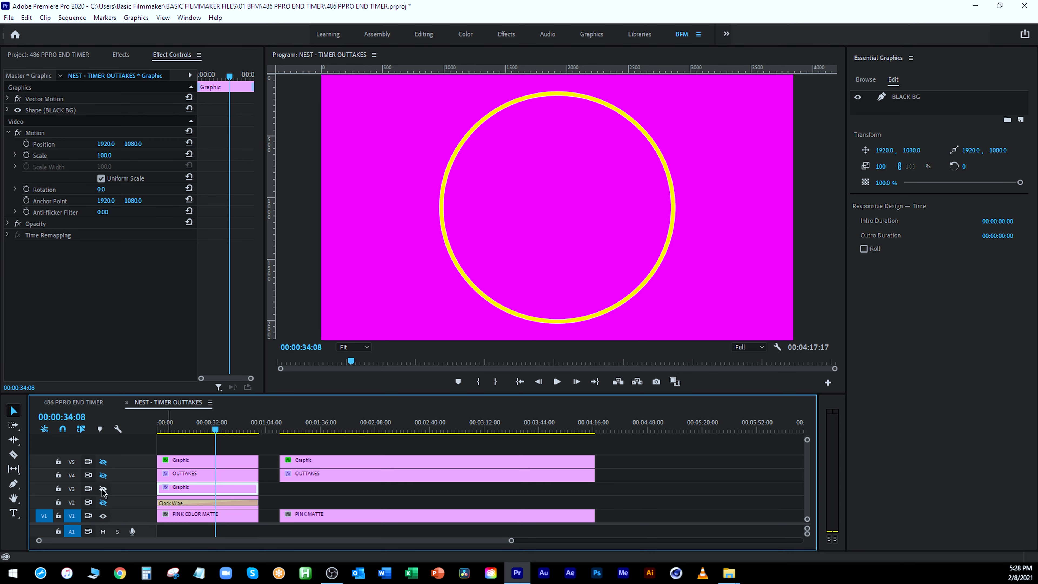
{"action": "left_click", "coordinate": [103, 489]}
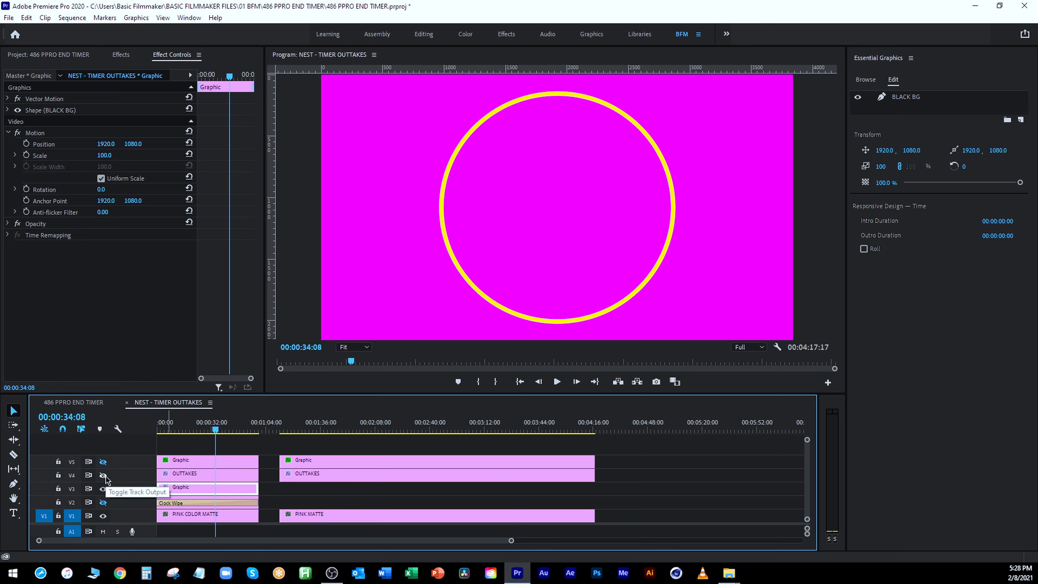
{"action": "left_click", "coordinate": [103, 475]}
{"action": "left_click", "coordinate": [103, 489]}
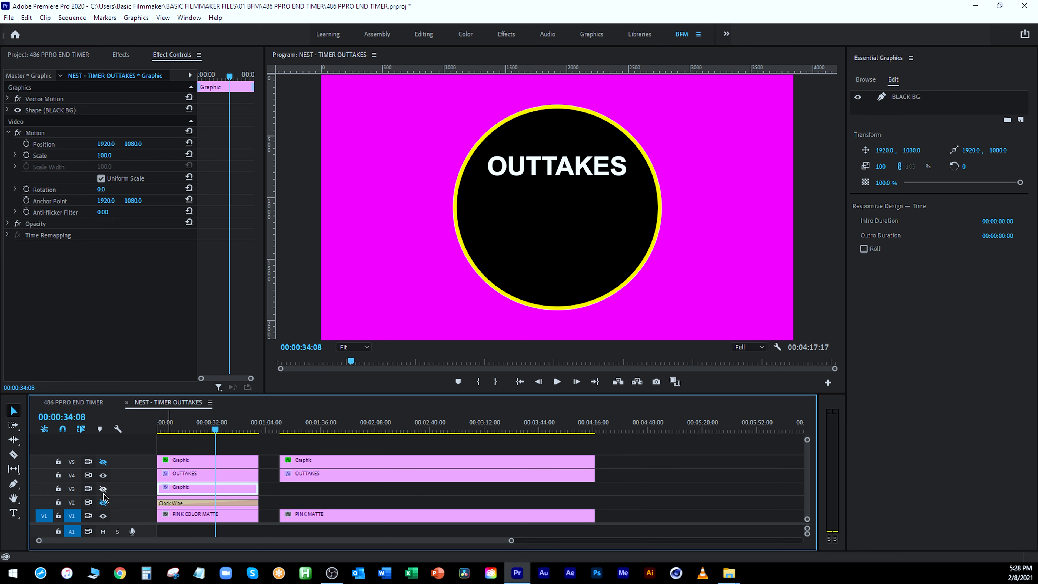
{"action": "left_click", "coordinate": [103, 488]}
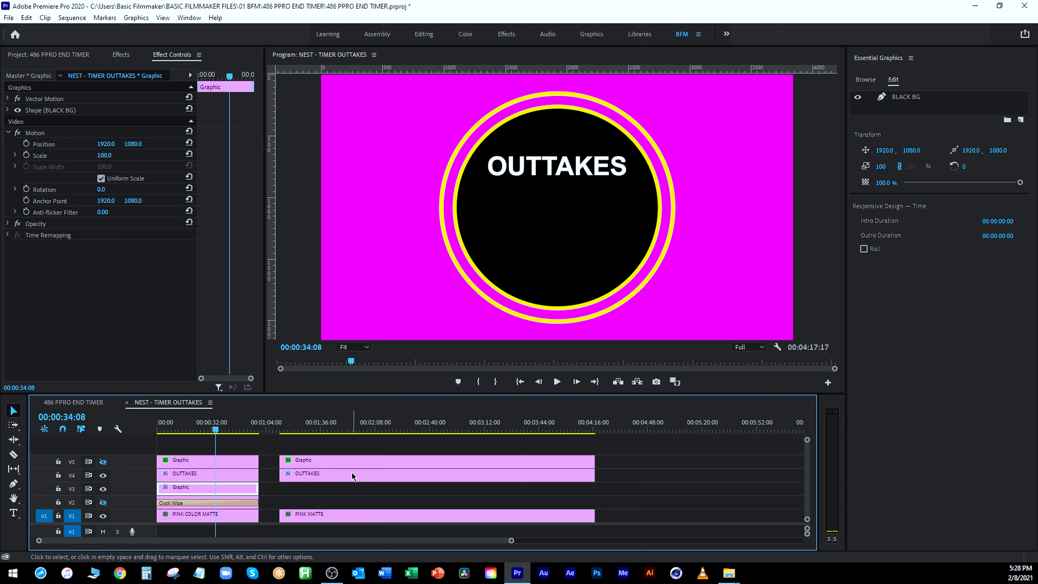
- Duplicate the longer timer's OUTTAKES clip from track V4 onto track V3
{"action": "left_click", "coordinate": [343, 478]}
{"action": "left_click", "coordinate": [334, 427]}
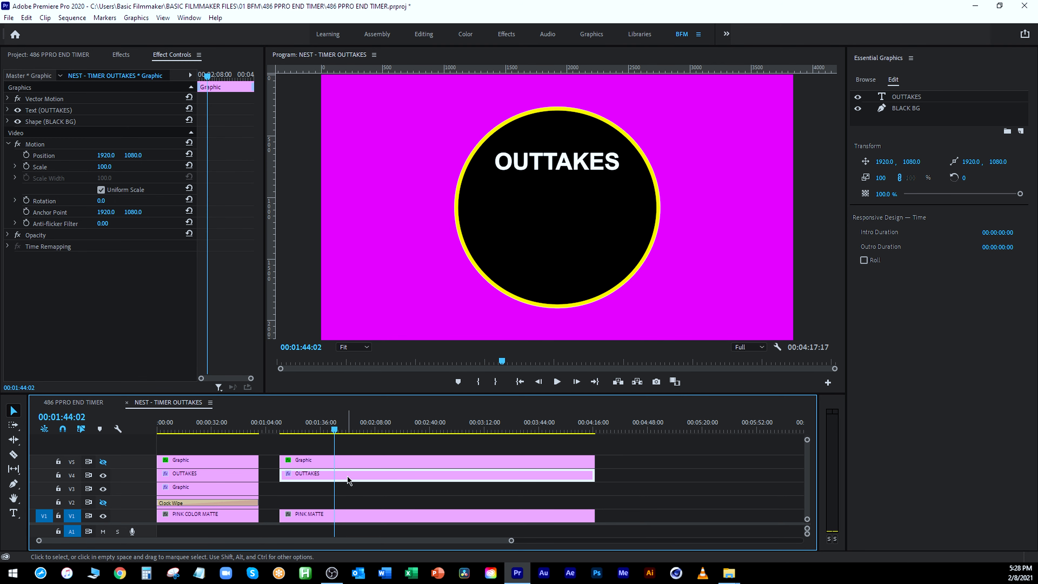
{"action": "left_click_drag", "start_coordinate": [344, 475], "coordinate": [346, 486]}
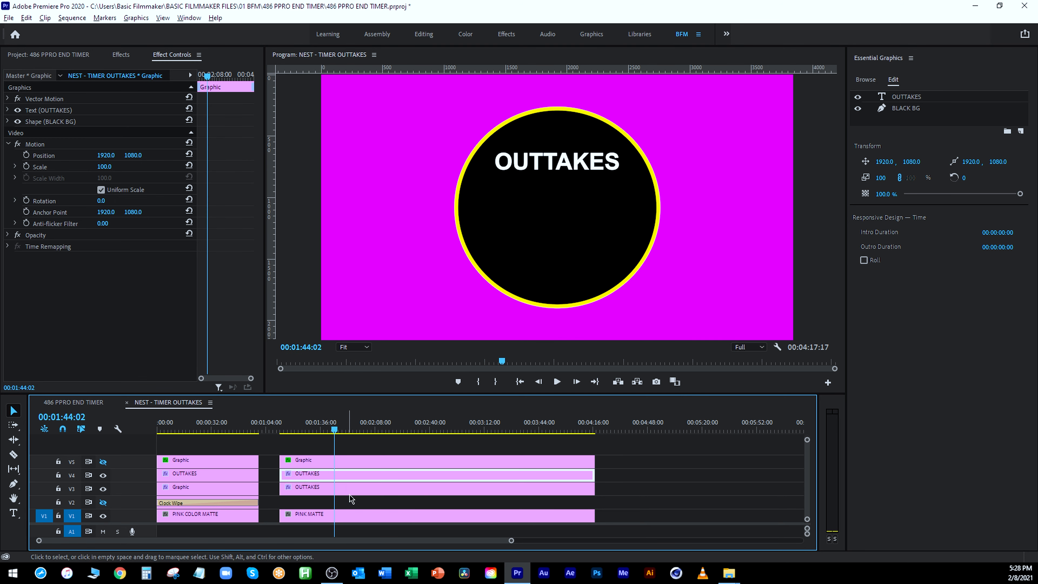
- Delete the OUTTAKES text layer from the duplicated clip on track V3
{"action": "left_click", "coordinate": [391, 492]}
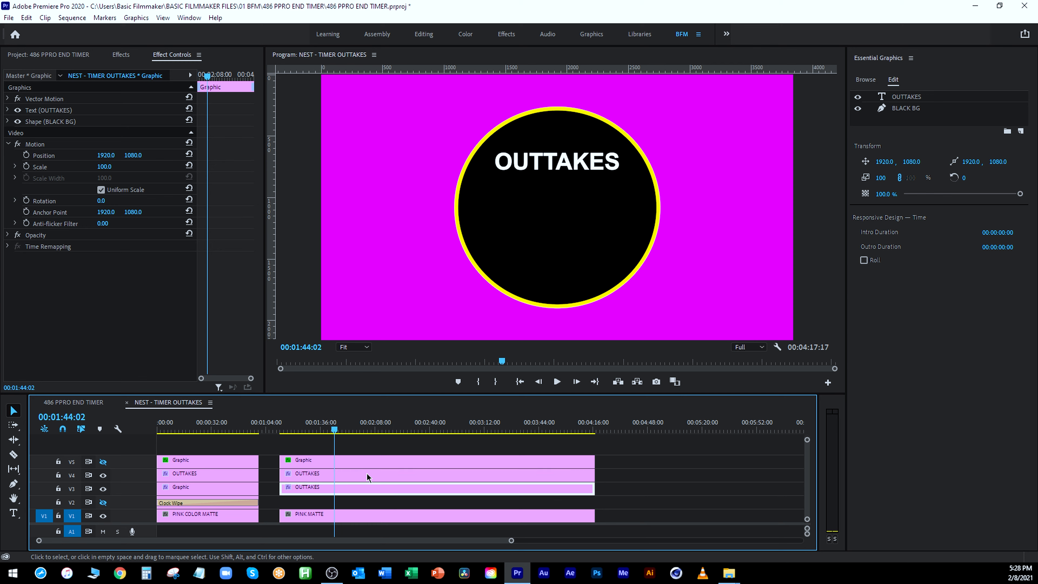
{"action": "left_click", "coordinate": [906, 98]}
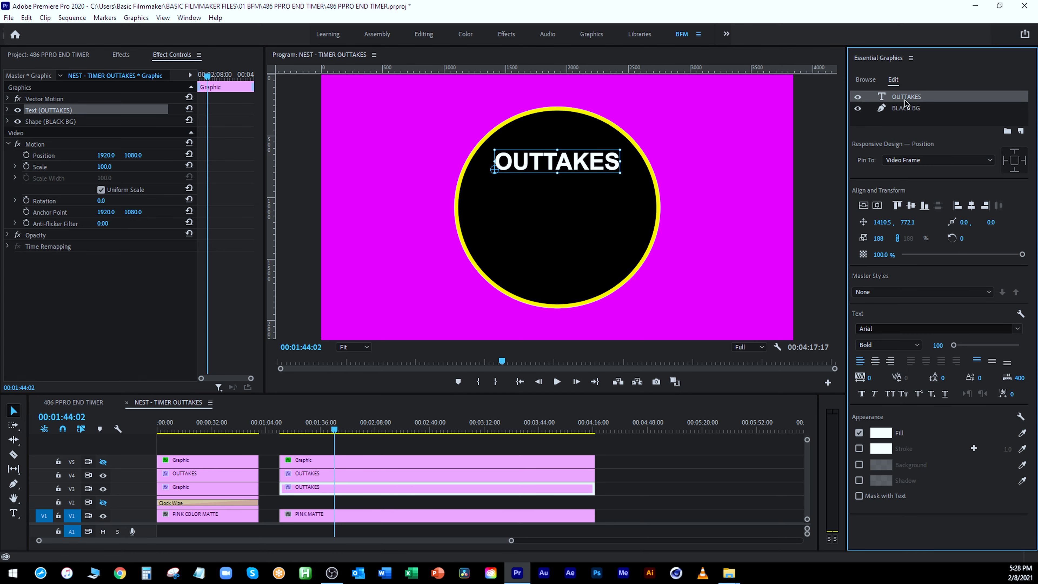
{"action": "key", "text": "Delete"}
- Set the V3 copy's Motion scale to 115 and turn off the fill of its BLACK BG shape
{"action": "left_click", "coordinate": [906, 100]}
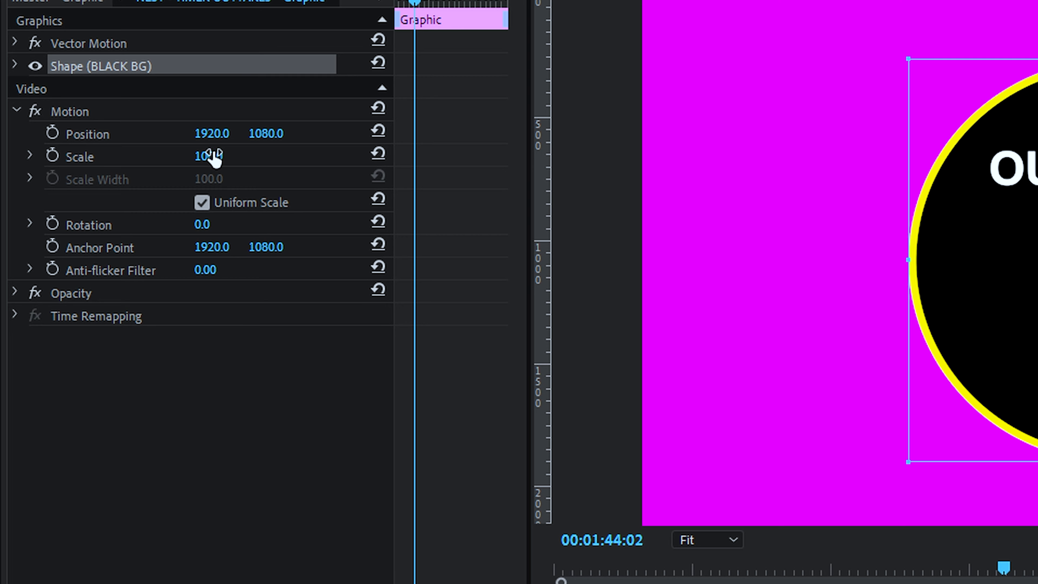
{"action": "left_click_drag", "start_coordinate": [104, 155], "coordinate": [113, 156]}
{"action": "left_click_drag", "start_coordinate": [209, 156], "coordinate": [212, 156]}
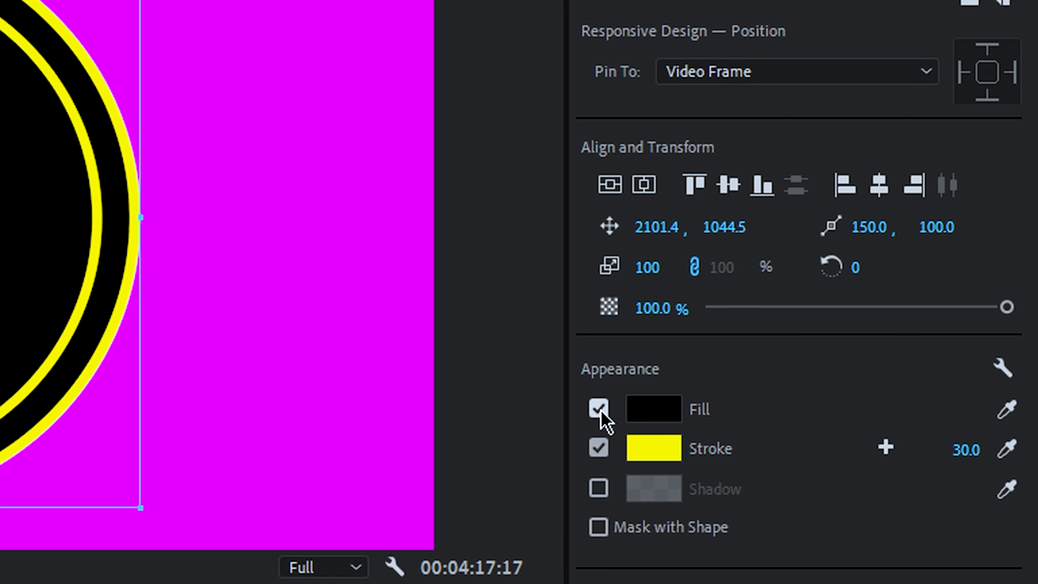
{"action": "left_click", "coordinate": [598, 410]}
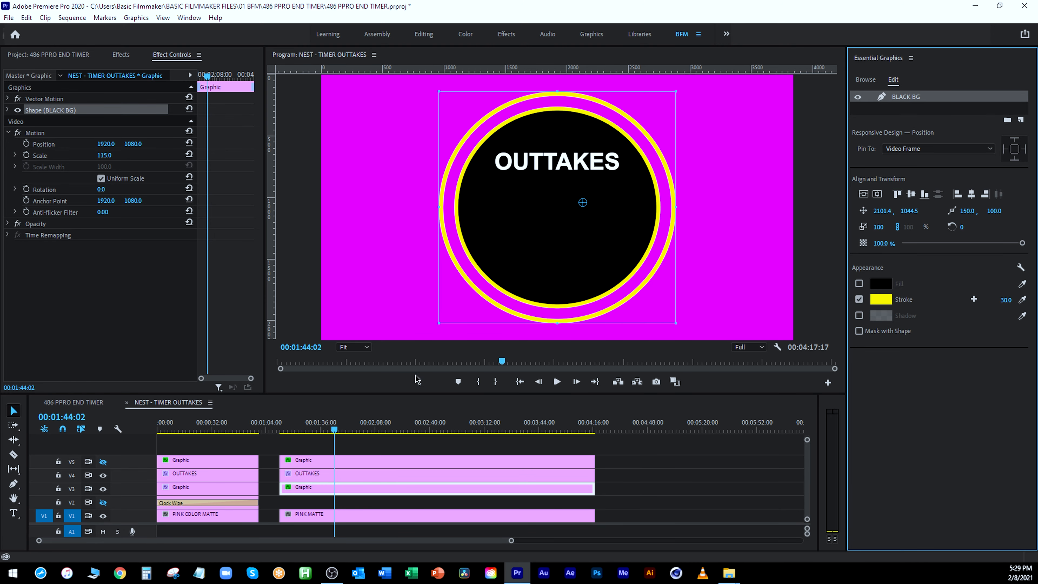
- Turn the outputs of tracks V5 and V2 back on and scrub both timers to compare their rings
{"action": "left_click", "coordinate": [103, 461]}
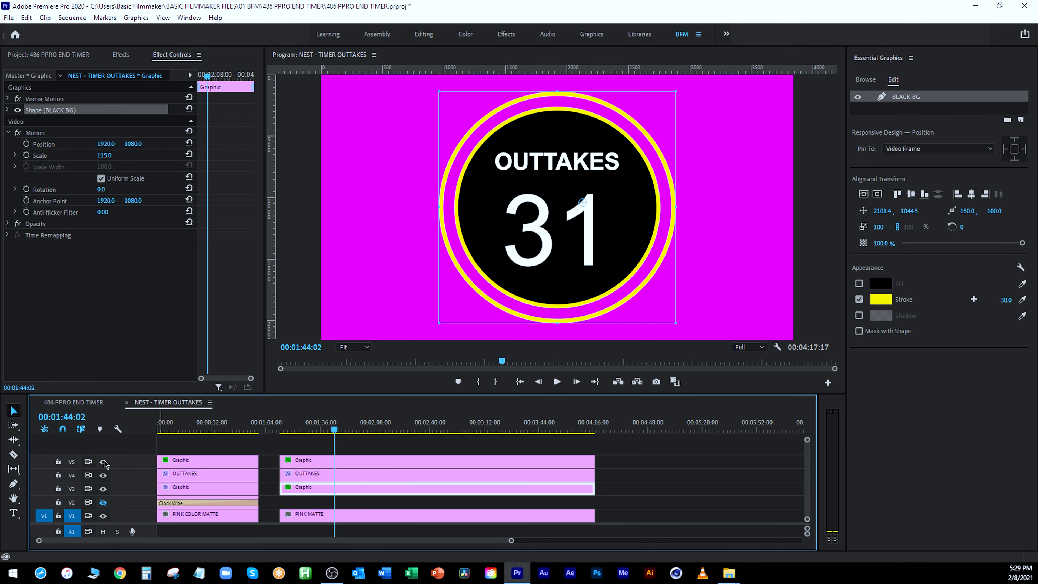
{"action": "left_click", "coordinate": [345, 424]}
{"action": "left_click_drag", "start_coordinate": [345, 424], "coordinate": [427, 425]}
{"action": "left_click", "coordinate": [395, 428]}
{"action": "left_click", "coordinate": [230, 429]}
{"action": "left_click_drag", "start_coordinate": [232, 429], "coordinate": [198, 429]}
{"action": "left_click", "coordinate": [102, 502]}
{"action": "mouse_move", "coordinate": [198, 428]}
{"action": "left_mouse_down"}
{"action": "mouse_move", "coordinate": [251, 430]}
{"action": "mouse_move", "coordinate": [181, 441]}
{"action": "mouse_move", "coordinate": [200, 442]}
{"action": "left_mouse_up"}
- Compare the BLACK BG stroke settings of the first timer's V2 Clock Wipe ring and the longer timer's V3 ring
{"action": "left_click", "coordinate": [231, 497]}
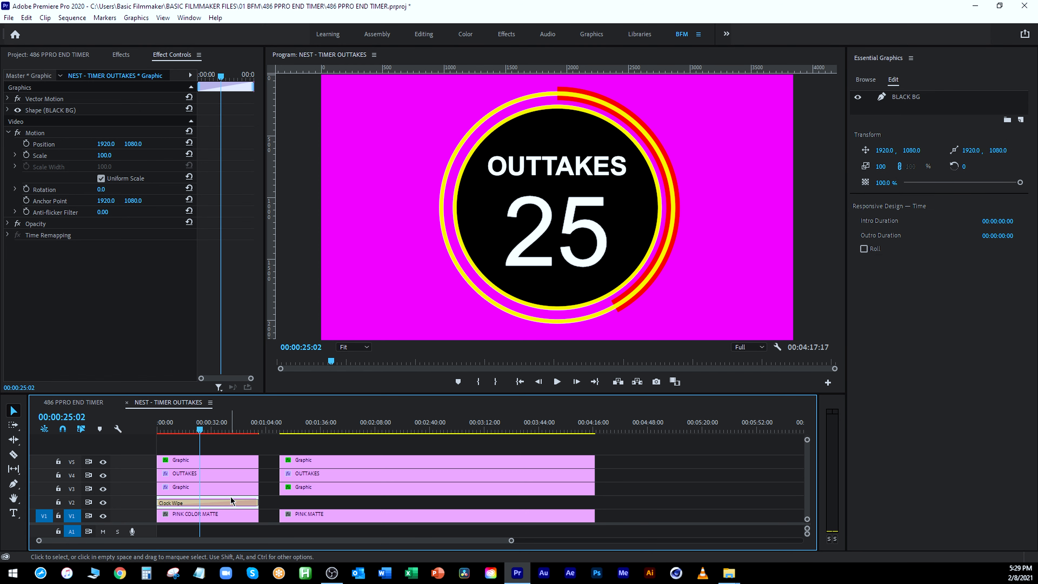
{"action": "left_click", "coordinate": [910, 98]}
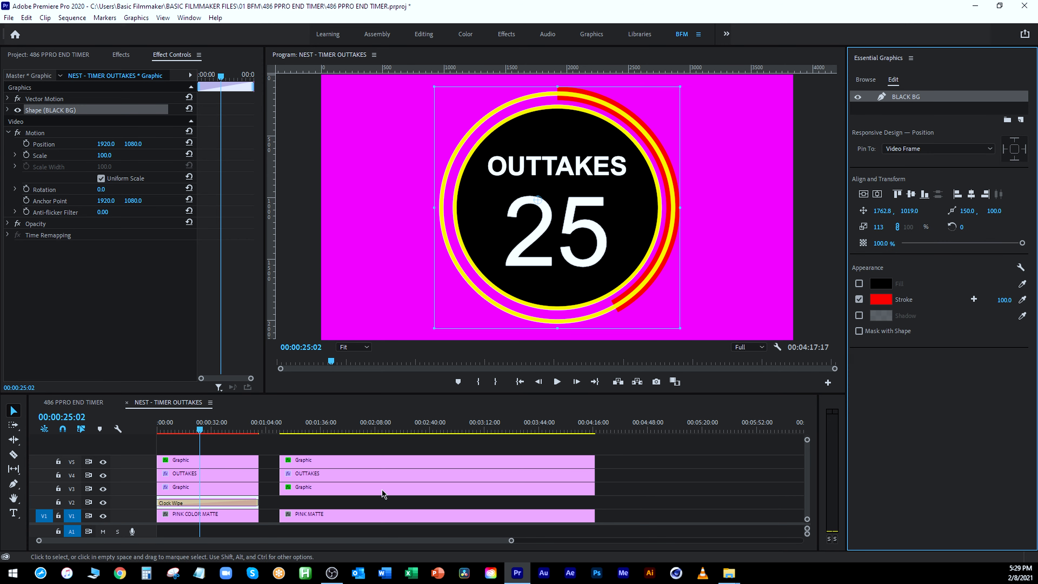
{"action": "left_click", "coordinate": [365, 422]}
{"action": "left_click", "coordinate": [379, 497]}
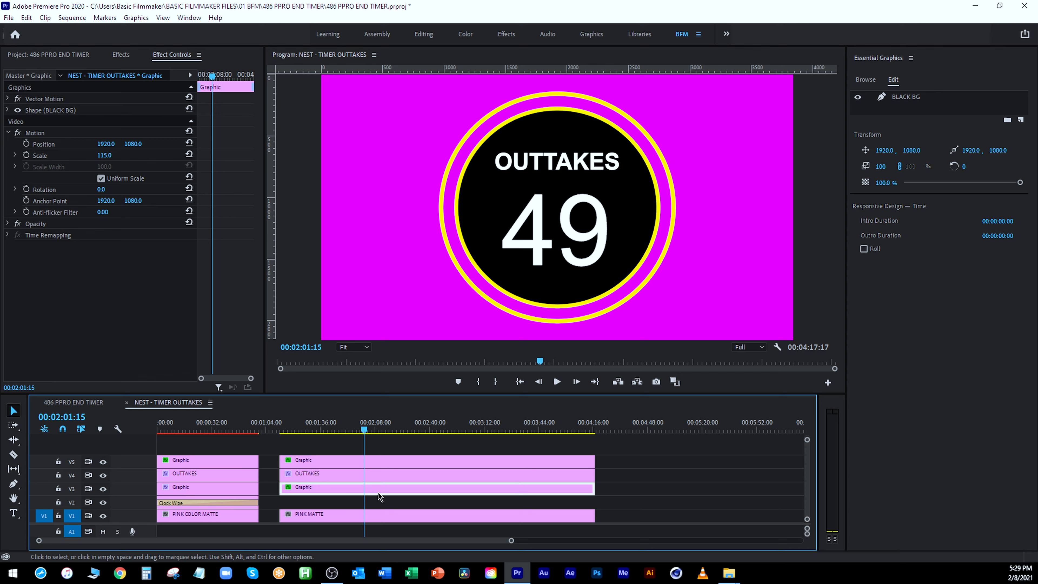
{"action": "left_click", "coordinate": [902, 100]}
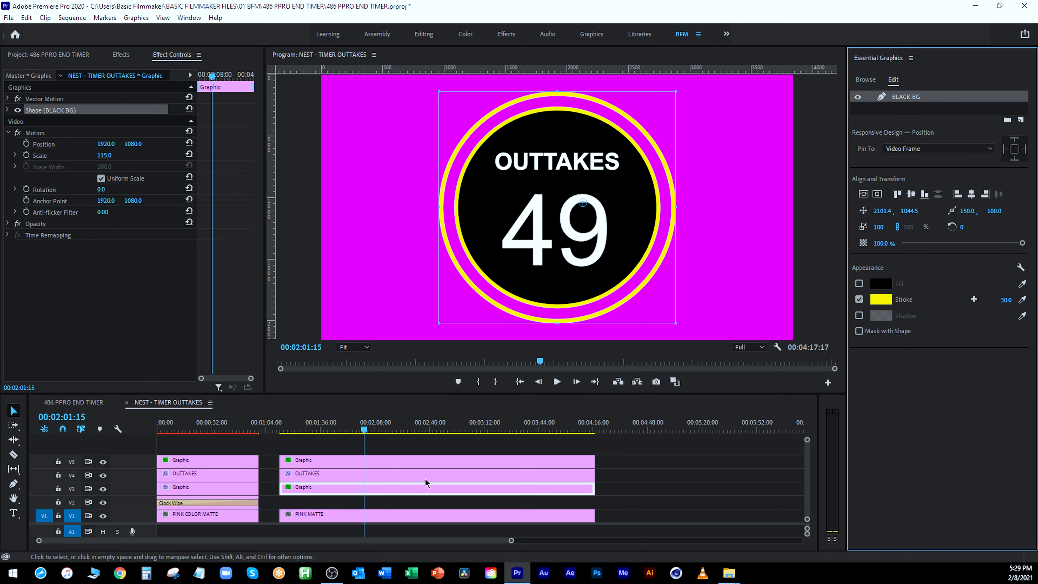
- Duplicate the longer timer's ring graphic from V3 onto V2 and set the copy's BLACK BG stroke color to FF0000
{"action": "left_click_drag", "start_coordinate": [405, 491], "coordinate": [405, 502]}
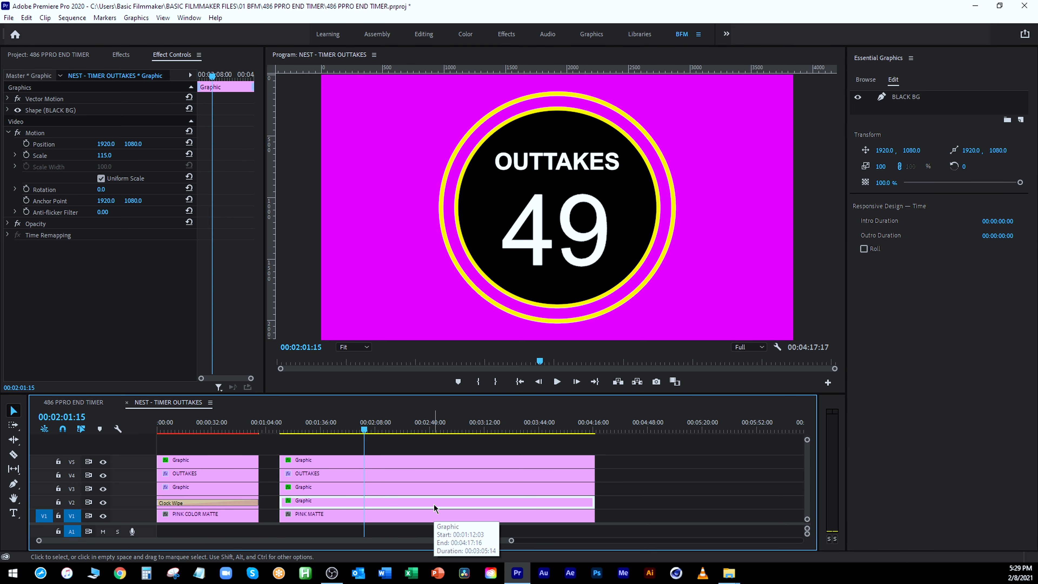
{"action": "left_click", "coordinate": [911, 99]}
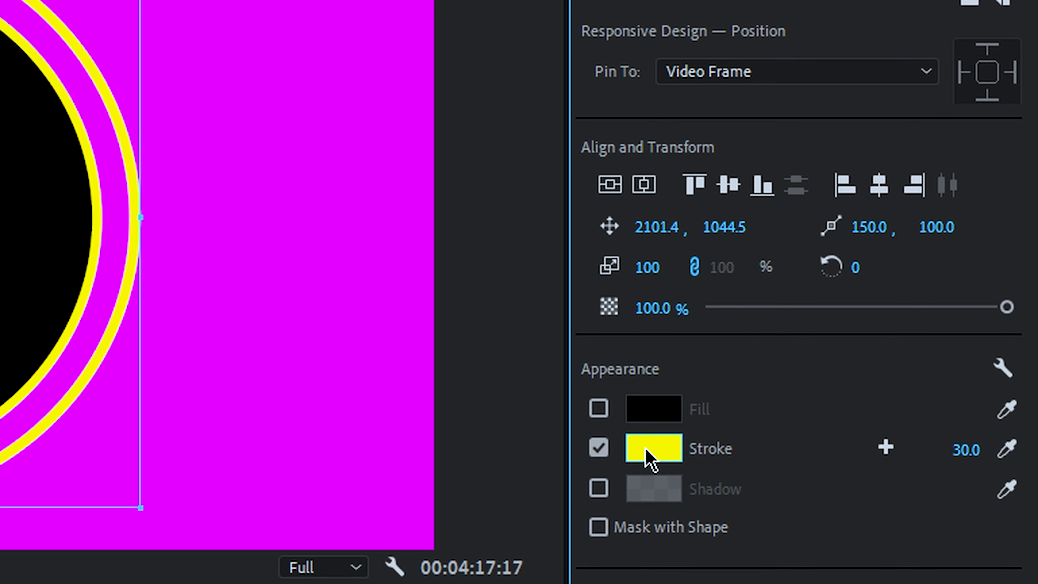
{"action": "left_click", "coordinate": [650, 449]}
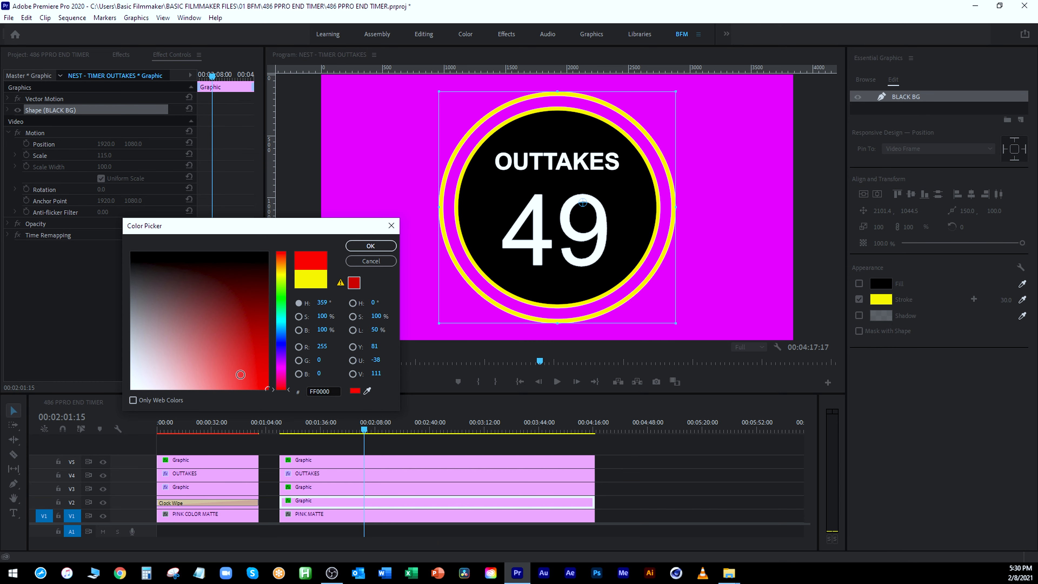
{"action": "left_click", "coordinate": [370, 247]}
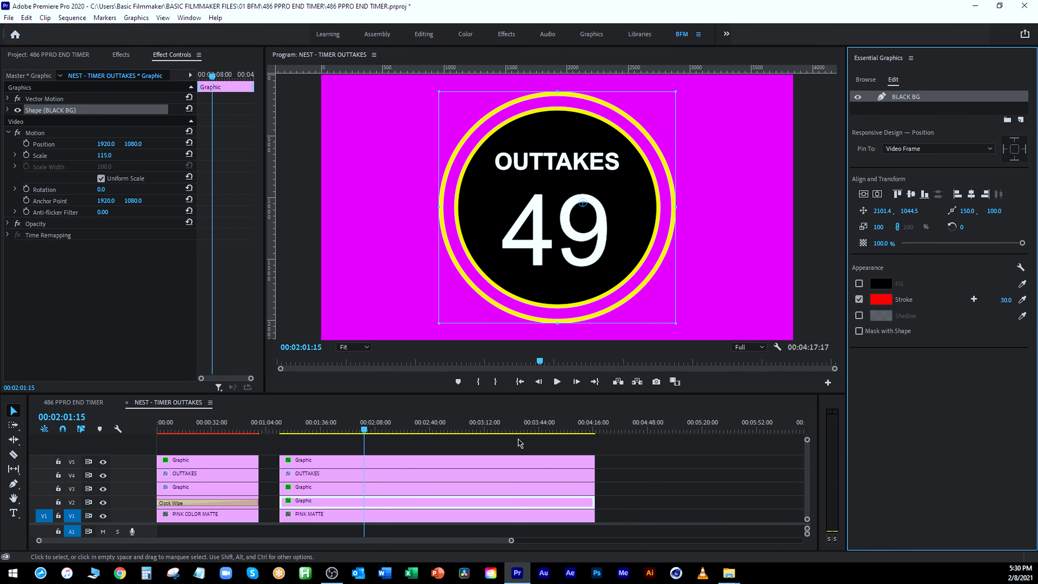
{"action": "left_click", "coordinate": [103, 489]}
{"action": "left_click", "coordinate": [103, 489]}
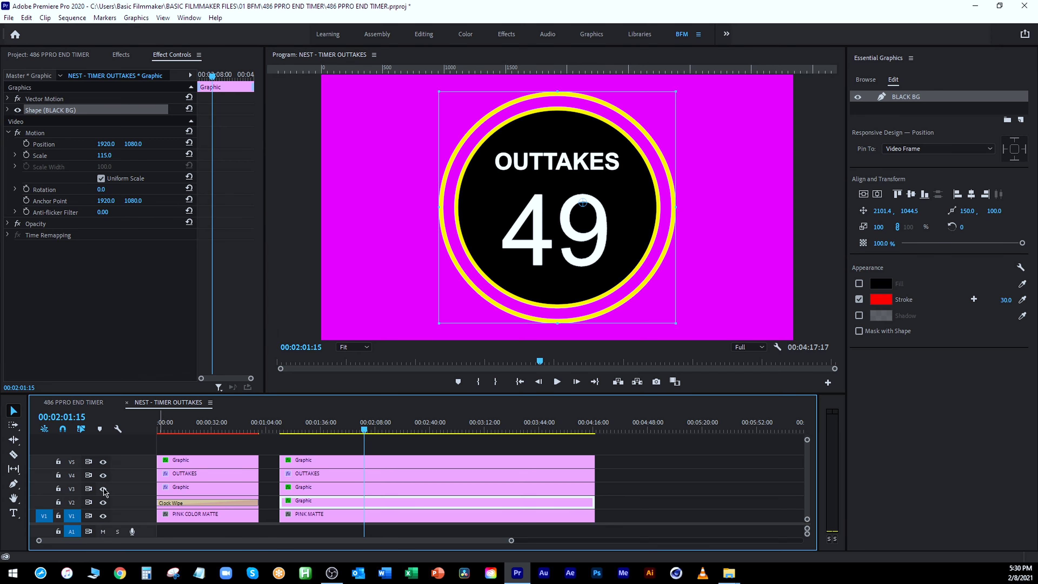
- Set the BLACK BG stroke width of the longer timer's red V2 ring to 100
{"action": "left_click", "coordinate": [1006, 300]}
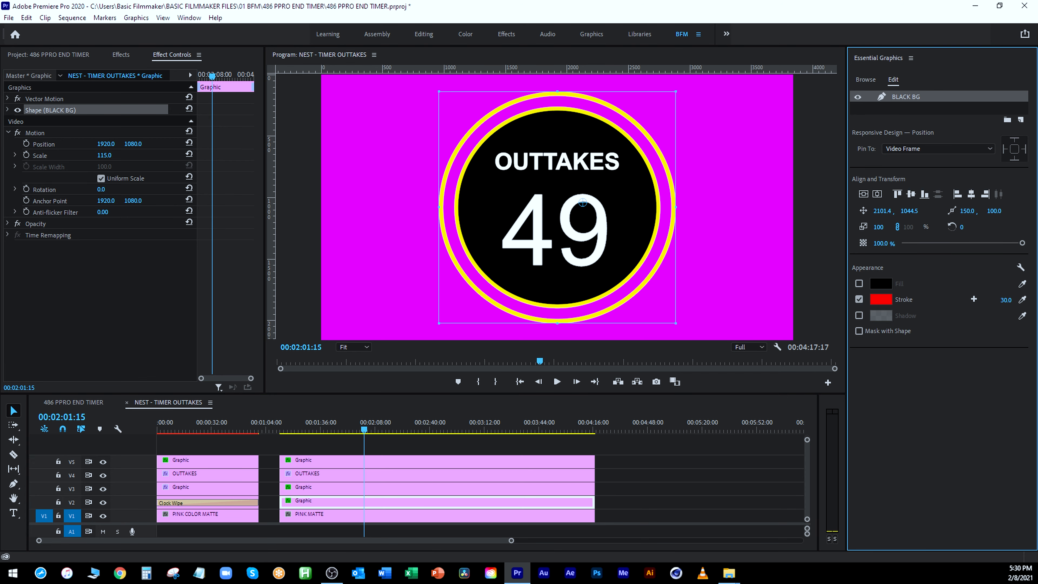
{"action": "type", "text": "100"}
{"action": "key", "text": "Return"}
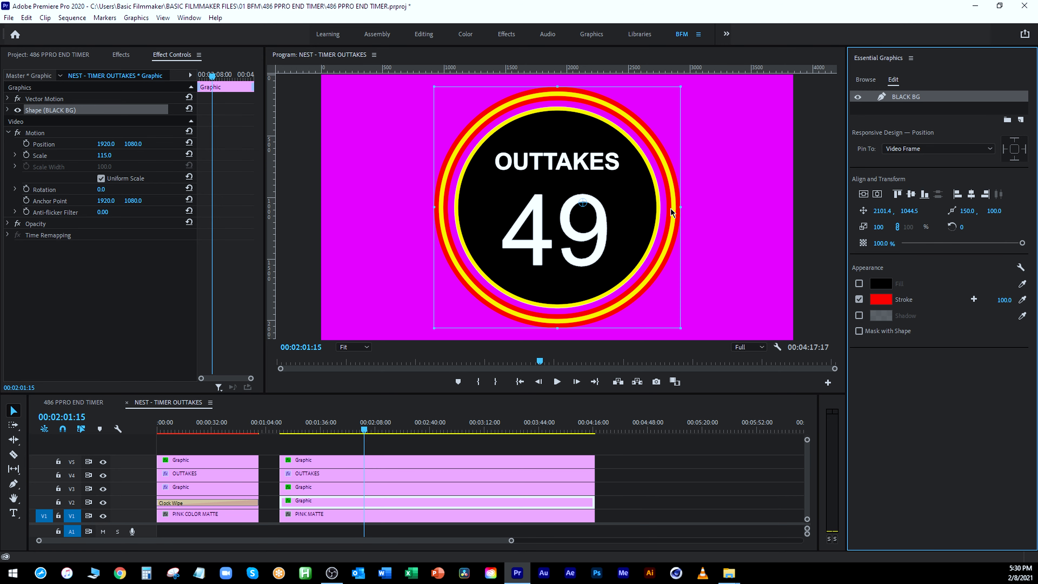
- Place the playhead at 00:02:12:03, the frame where the longer timer's count rolls over from 59 to 00
{"action": "left_click_drag", "start_coordinate": [338, 430], "coordinate": [389, 445]}
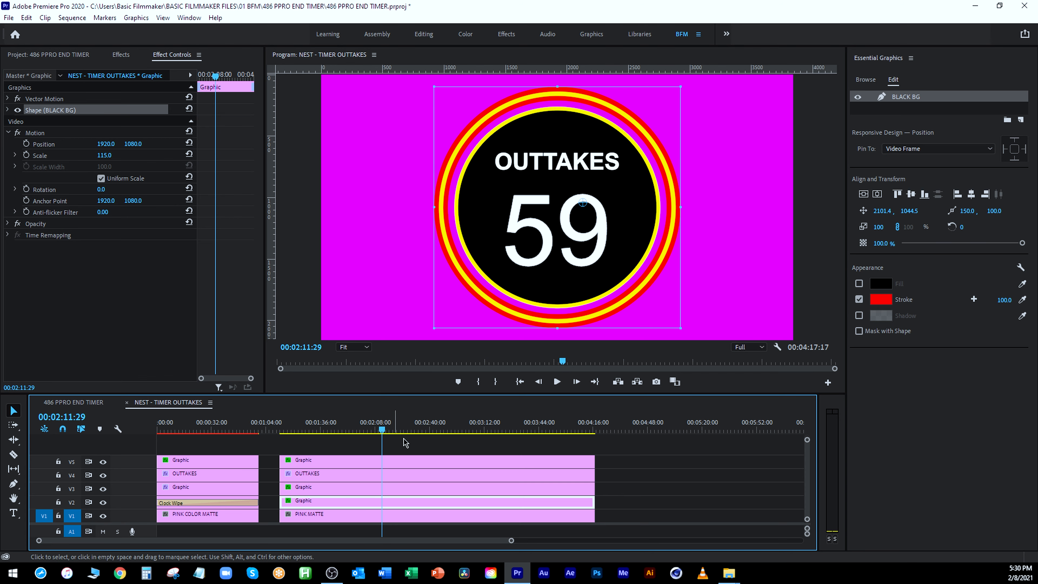
{"action": "key", "text": "Right"}
{"action": "key", "text": "Right"}
{"action": "key", "text": "Right"}
{"action": "key", "text": "Right"}
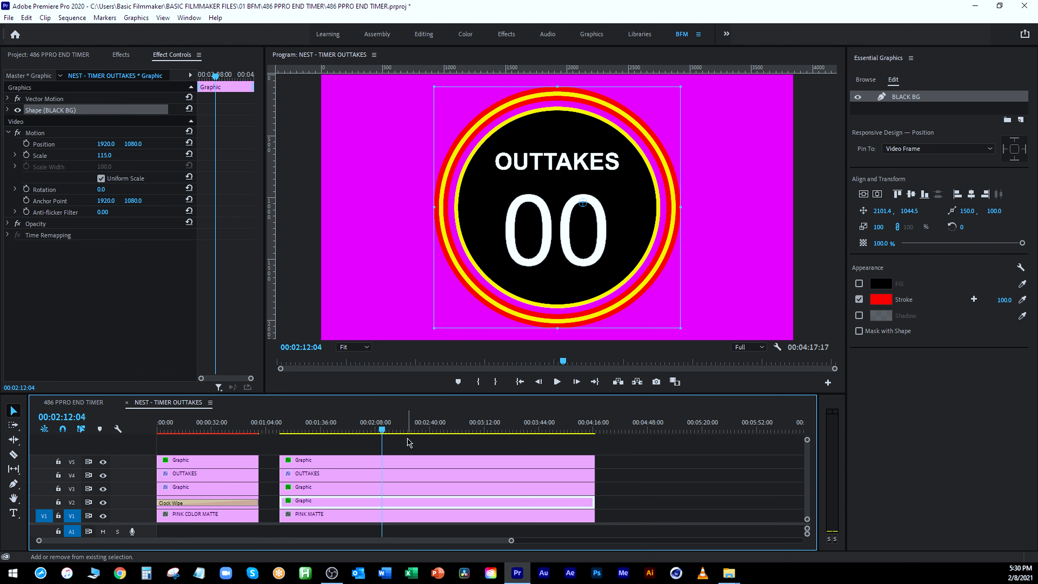
{"action": "key", "text": "Left"}
{"action": "key", "text": "Left"}
{"action": "key", "text": "Left"}
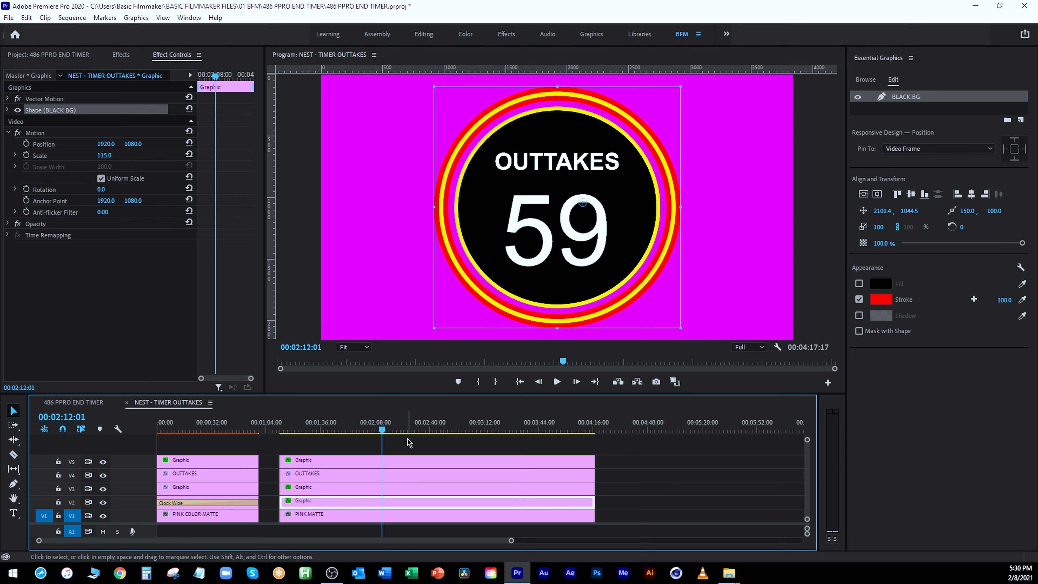
{"action": "key", "text": "Right"}
{"action": "key", "text": "Left"}
{"action": "key", "text": "Right"}
{"action": "key", "text": "Left"}
{"action": "key", "text": "Right"}
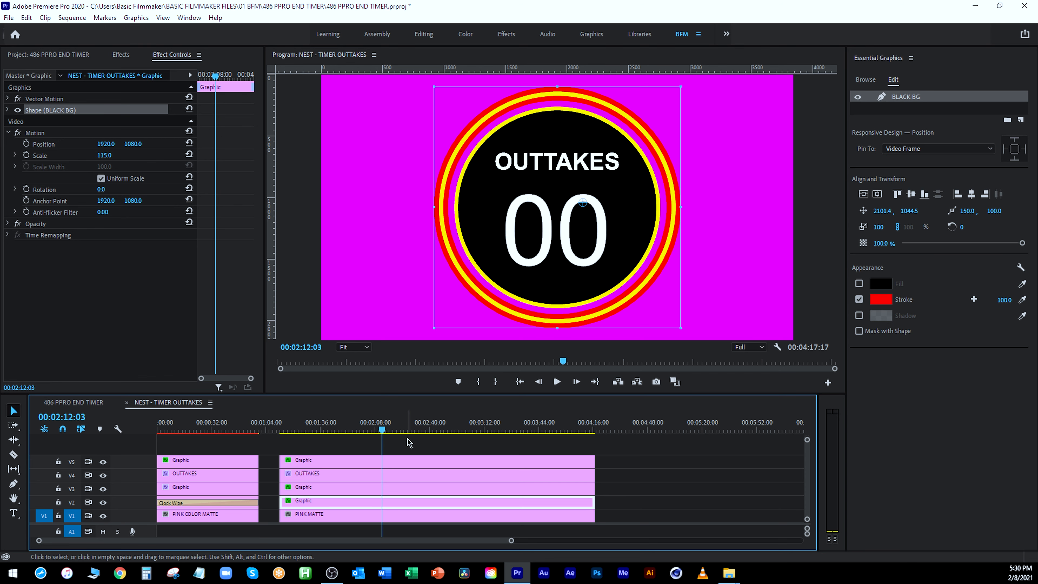
- Trim the ends of all five longer timer clips to the playhead at 00:02:12:03 and scrub the shortened timer
{"action": "left_click_drag", "start_coordinate": [646, 469], "coordinate": [585, 530]}
{"action": "left_click_drag", "start_coordinate": [639, 449], "coordinate": [382, 517]}
{"action": "left_click_drag", "start_coordinate": [372, 430], "coordinate": [355, 461]}
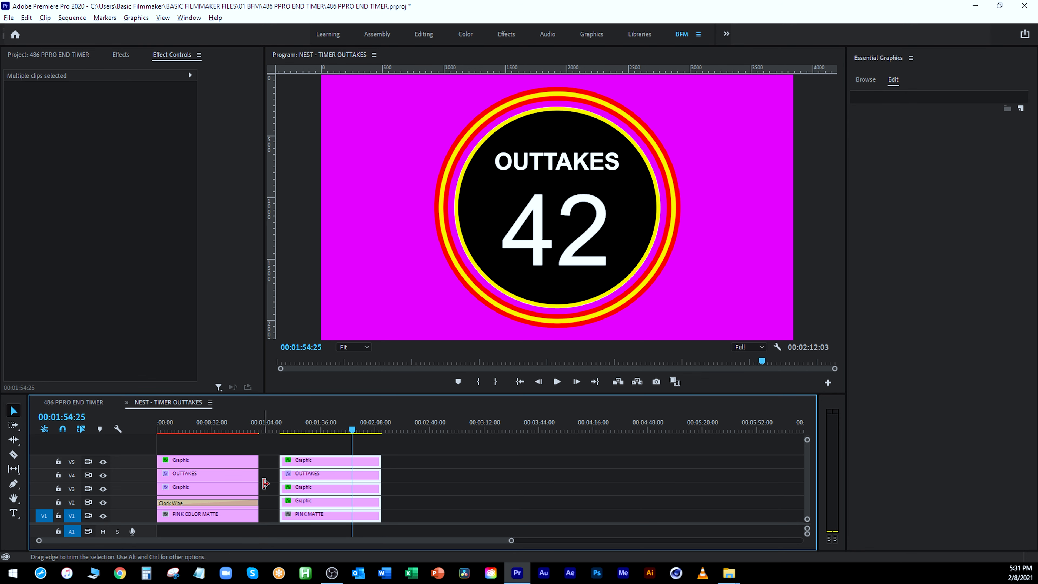
- Scrub both timers to compare their red rings, and toggle the V2 output off and on to identify the new ring
{"action": "scroll", "coordinate": [435, 470], "scroll_direction": "up", "scroll_amount": 5}
{"action": "scroll", "coordinate": [434, 466], "scroll_direction": "up", "scroll_amount": 1}
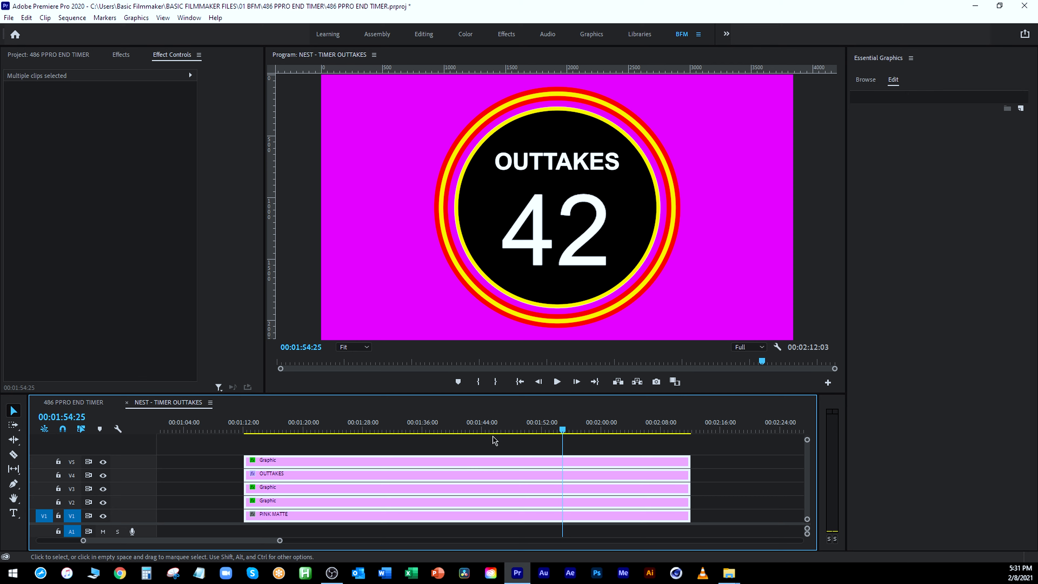
{"action": "scroll", "coordinate": [384, 460], "scroll_direction": "left", "scroll_amount": 5}
{"action": "left_click_drag", "start_coordinate": [330, 435], "coordinate": [260, 436]}
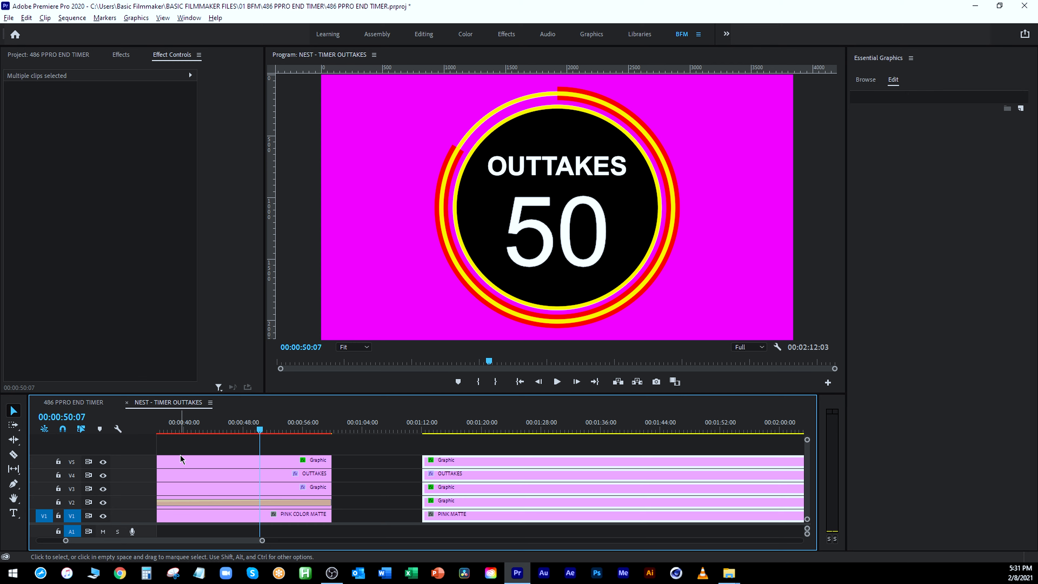
{"action": "scroll", "coordinate": [180, 458], "scroll_direction": "down", "scroll_amount": 3, "text": "alt"}
{"action": "left_click", "coordinate": [291, 422]}
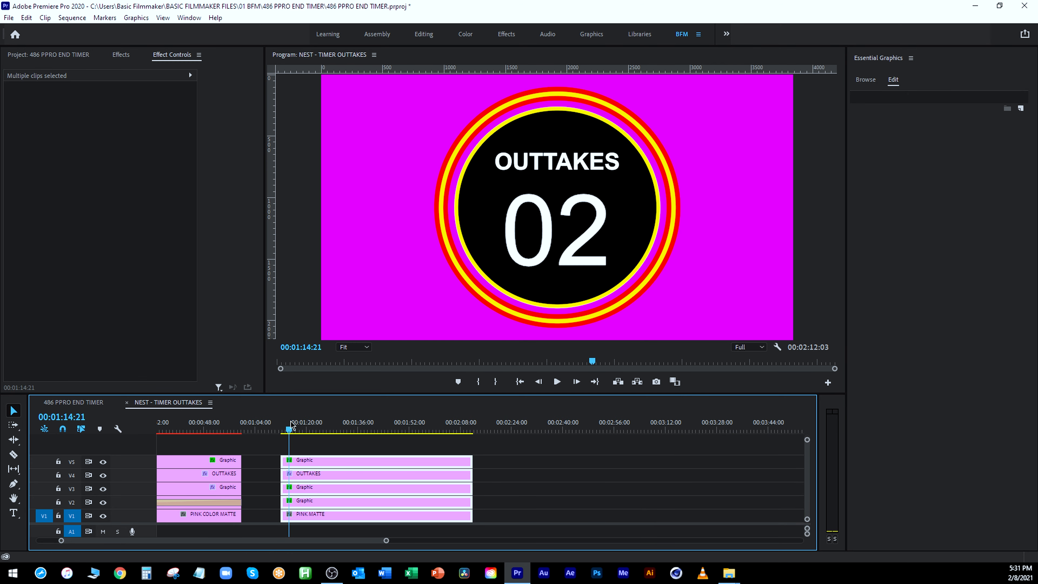
{"action": "left_click", "coordinate": [265, 461]}
{"action": "left_click", "coordinate": [313, 508]}
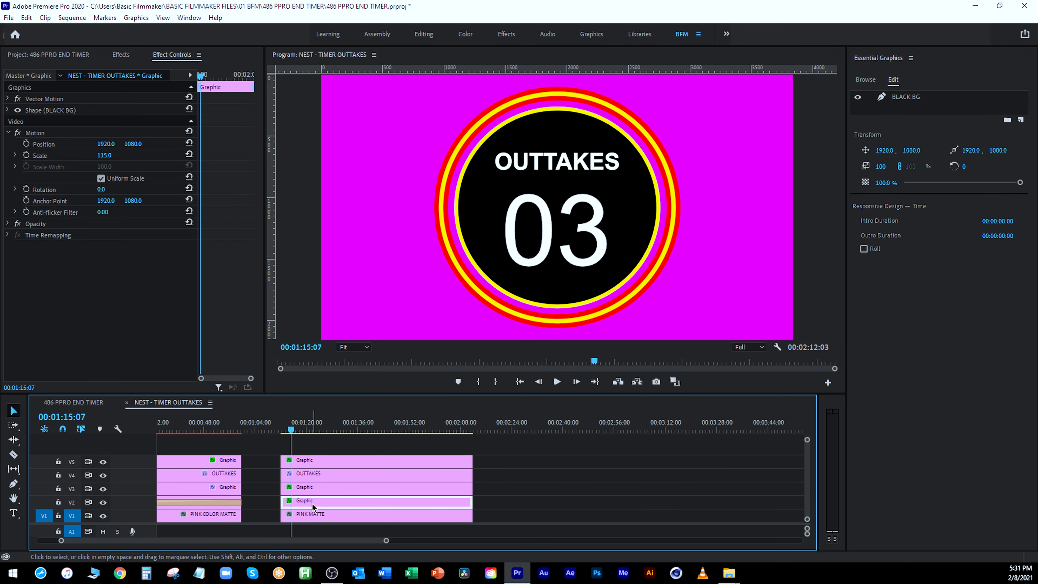
{"action": "left_click", "coordinate": [102, 503]}
{"action": "left_click", "coordinate": [102, 503]}
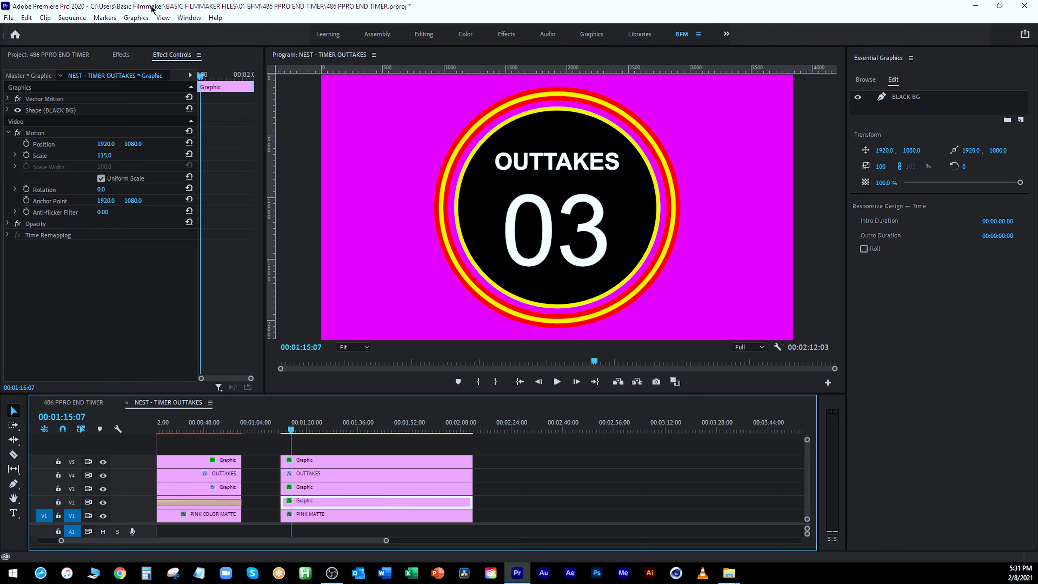
- Apply the Clock Wipe video transition to the start of the second timer's red V2 ring and set its duration to 2 seconds
{"action": "left_click", "coordinate": [120, 55]}
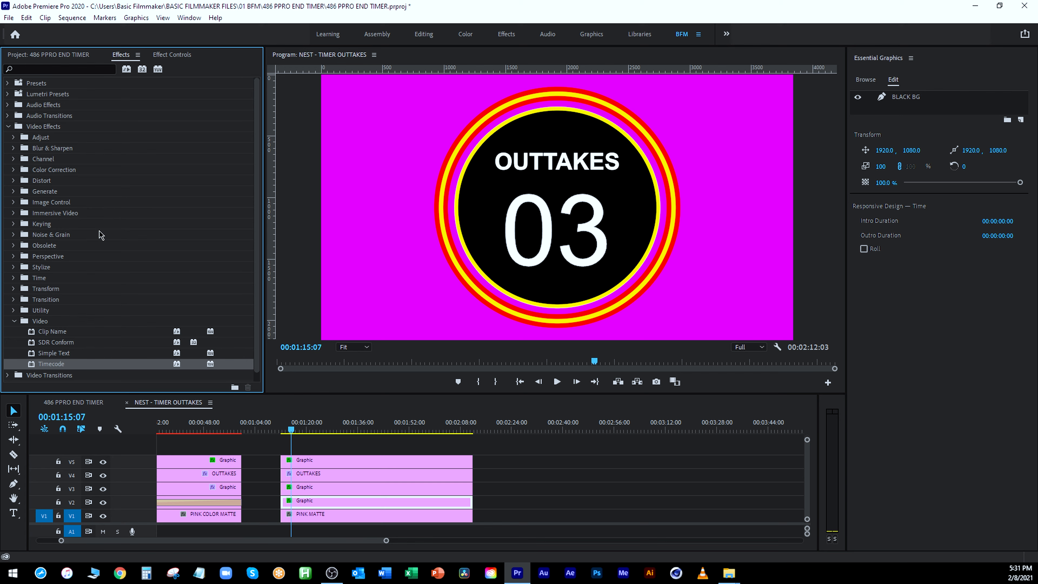
{"action": "left_click", "coordinate": [14, 322]}
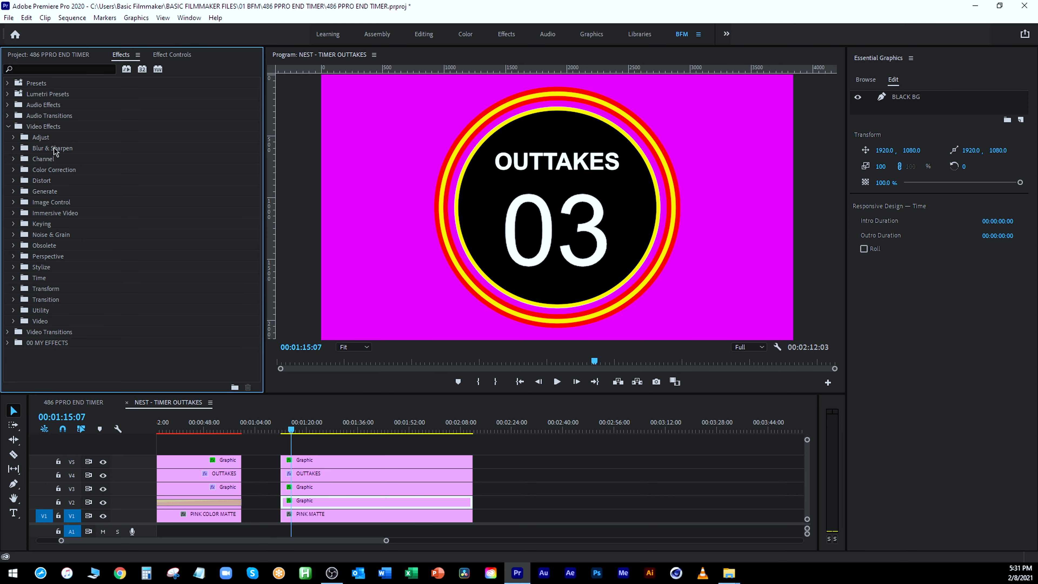
{"action": "left_click", "coordinate": [8, 126]}
{"action": "left_click", "coordinate": [8, 137]}
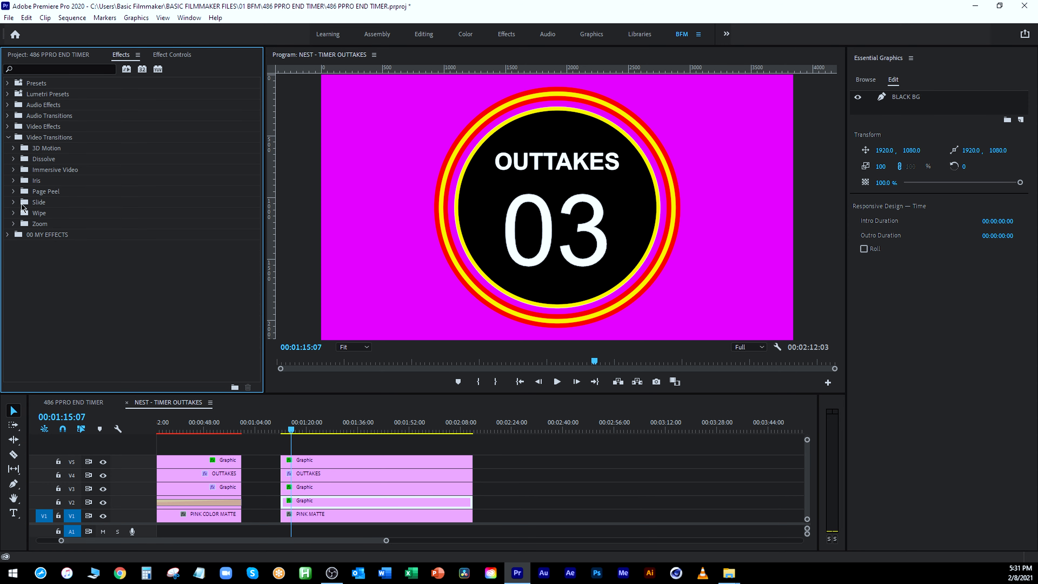
{"action": "left_click", "coordinate": [14, 214]}
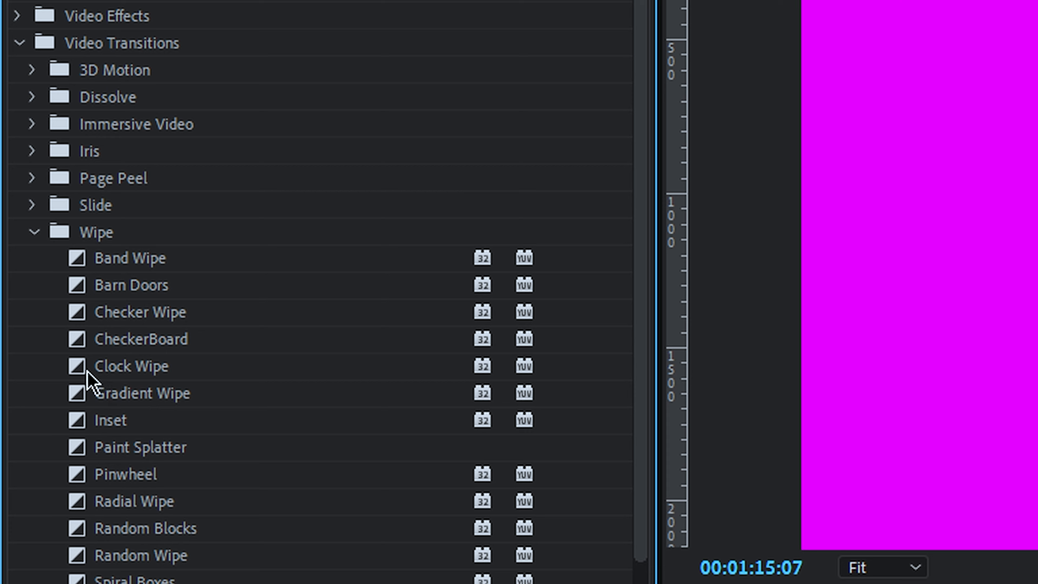
{"action": "left_click_drag", "start_coordinate": [80, 370], "coordinate": [287, 500]}
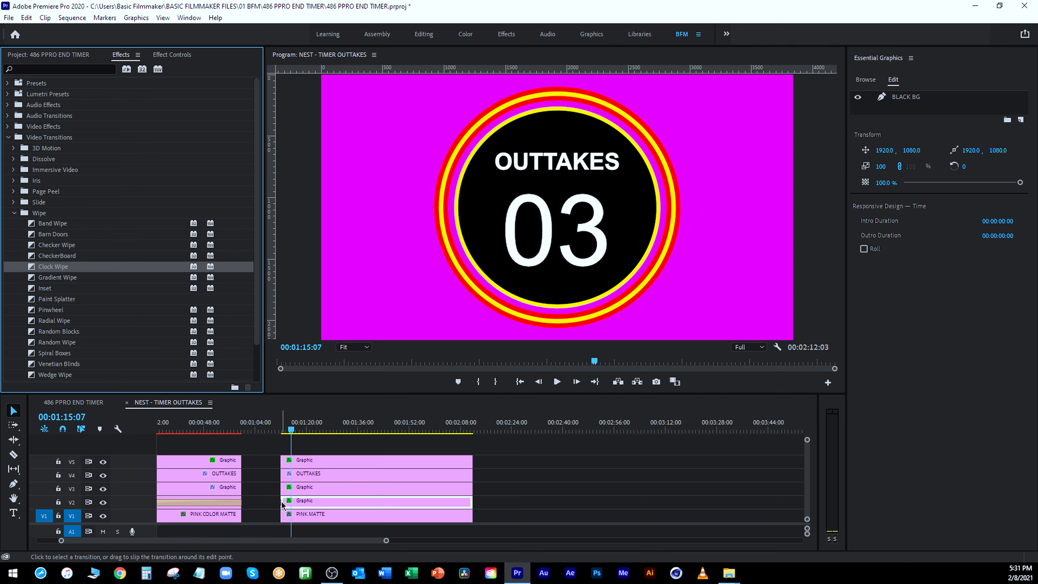
{"action": "double_click", "coordinate": [280, 502]}
{"action": "type", "text": "2."}
{"action": "key", "text": "Return"}
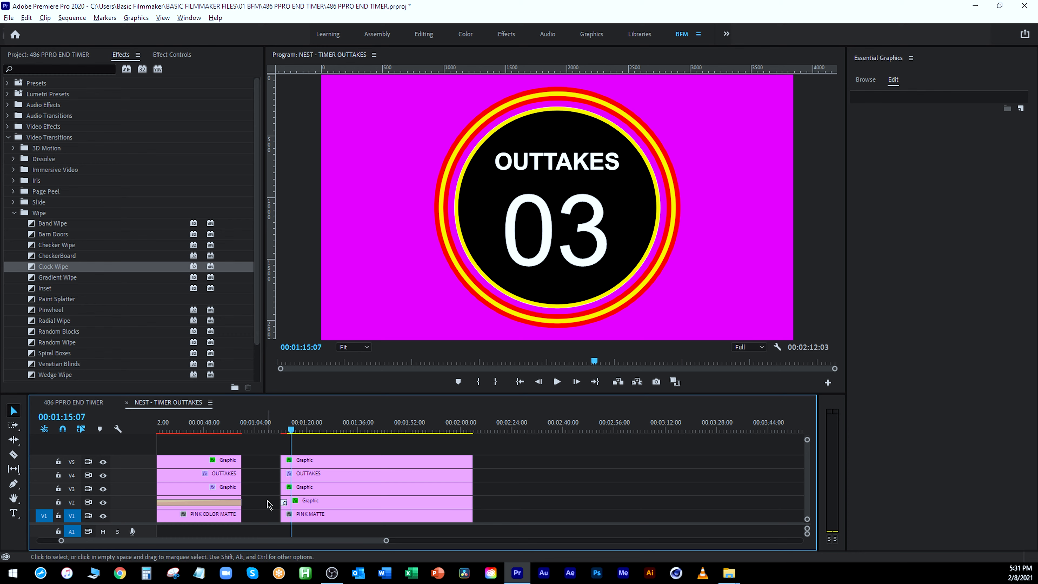
- Extend the Clock Wipe across the full length of the second timer's V2 ring clip and scrub the timer to check the wipe
{"action": "scroll", "coordinate": [272, 504], "scroll_direction": "up", "scroll_amount": 7}
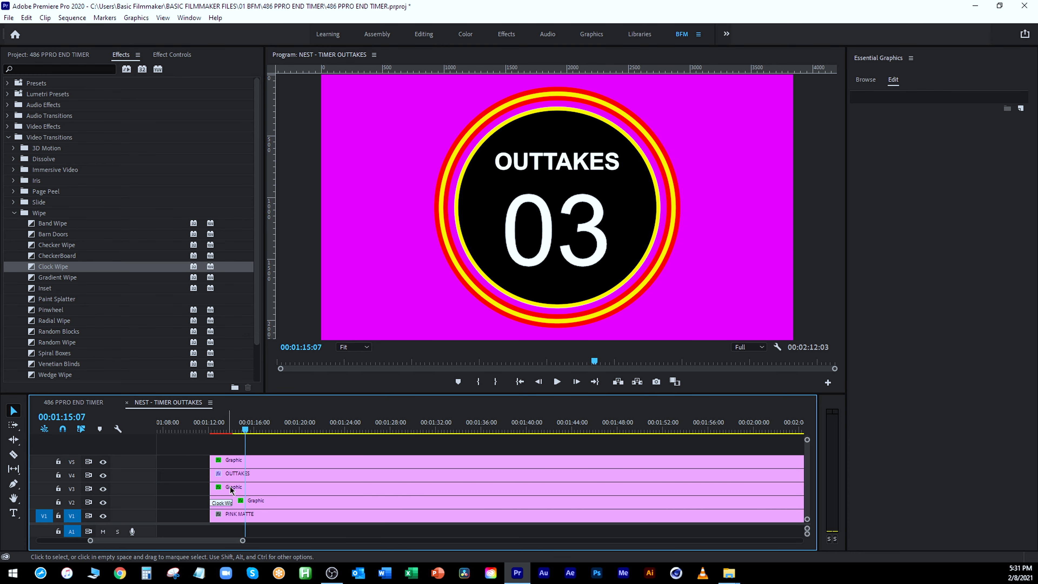
{"action": "left_click", "coordinate": [230, 427]}
{"action": "left_click_drag", "start_coordinate": [234, 507], "coordinate": [533, 506]}
{"action": "left_click_drag", "start_coordinate": [208, 429], "coordinate": [536, 467]}
{"action": "scroll", "coordinate": [290, 500], "scroll_direction": "down", "scroll_amount": 7}
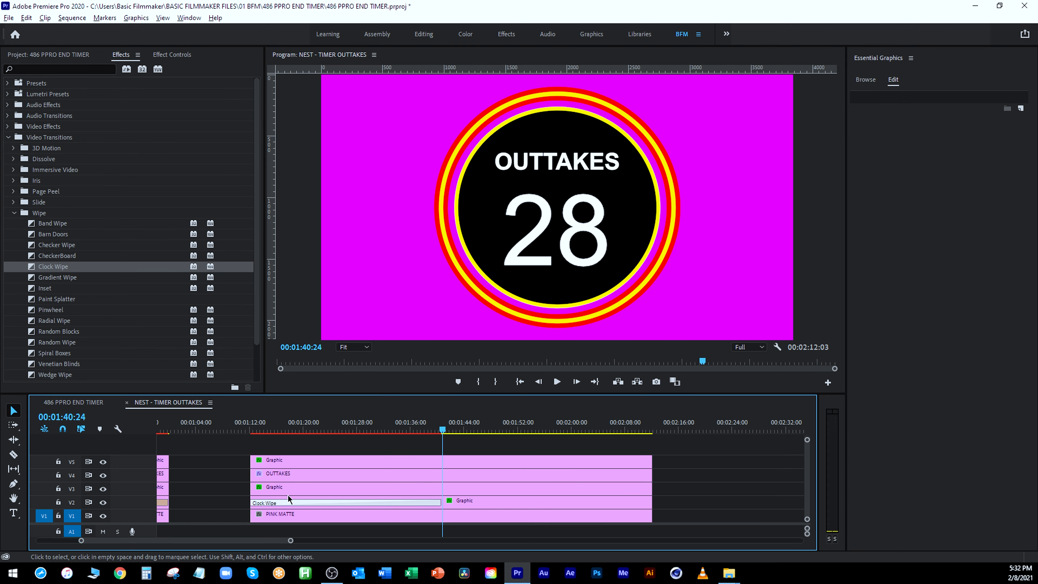
{"action": "scroll", "coordinate": [321, 506], "scroll_direction": "up", "scroll_amount": 5}
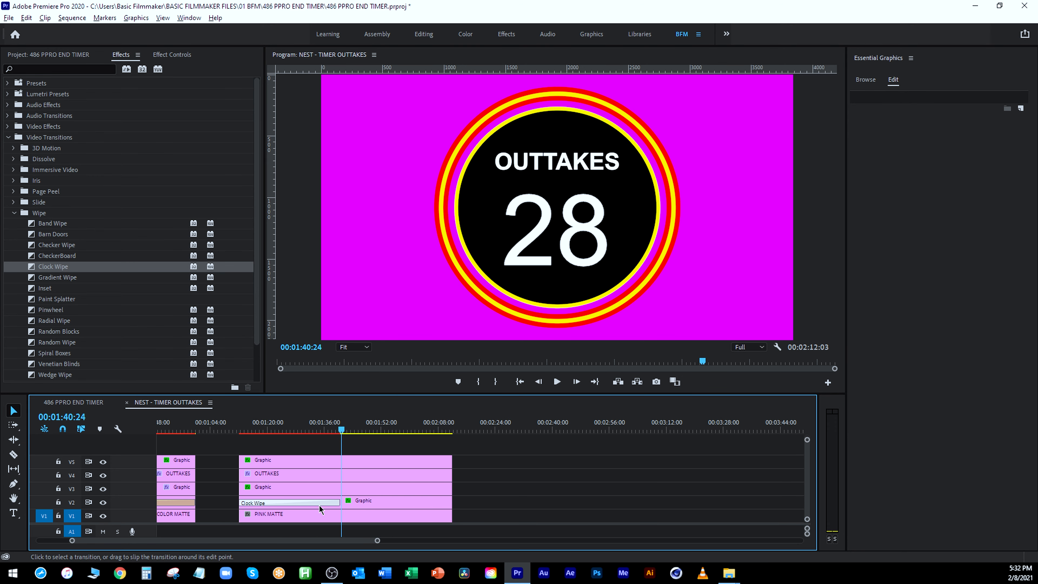
{"action": "left_click_drag", "start_coordinate": [367, 505], "coordinate": [630, 511]}
{"action": "left_click", "coordinate": [630, 428]}
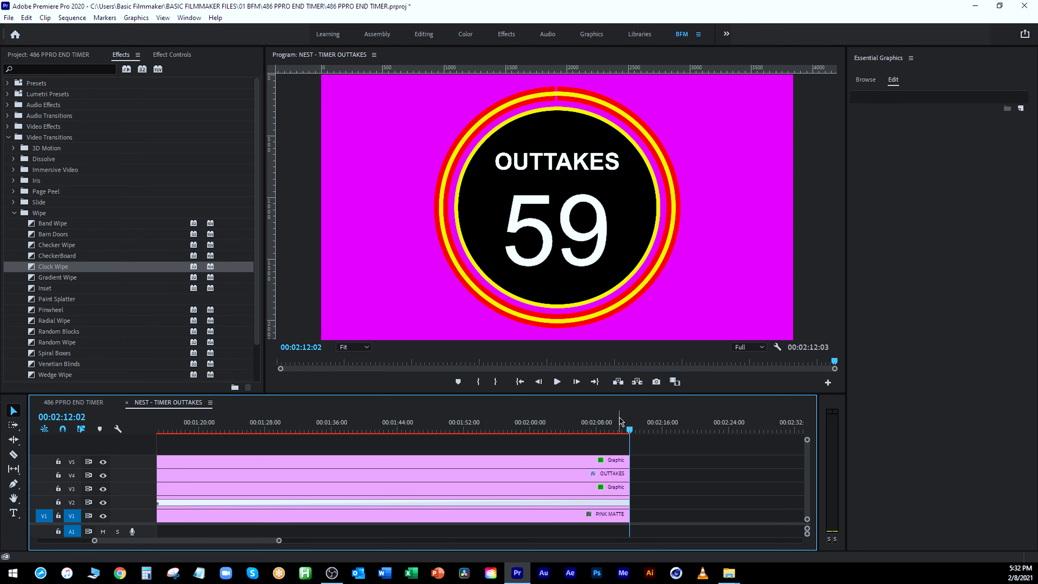
{"action": "left_click_drag", "start_coordinate": [631, 431], "coordinate": [413, 445]}
{"action": "key", "text": "minus"}
{"action": "key", "text": "minus"}
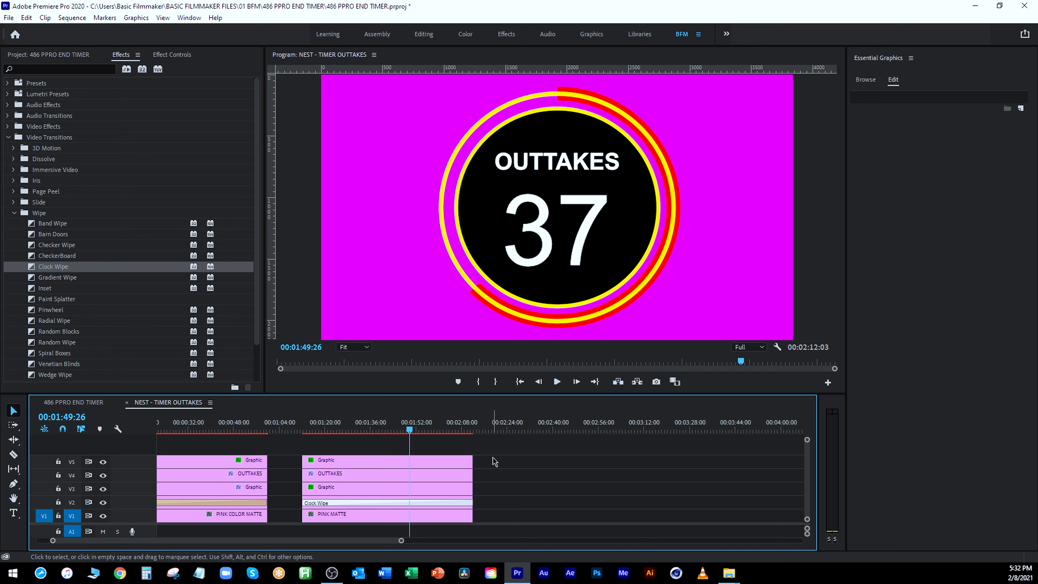
- Nest the second timer's five clips as a sequence named NEST - DEMO OUTTAKES TIMER
{"action": "left_click_drag", "start_coordinate": [343, 453], "coordinate": [452, 535]}
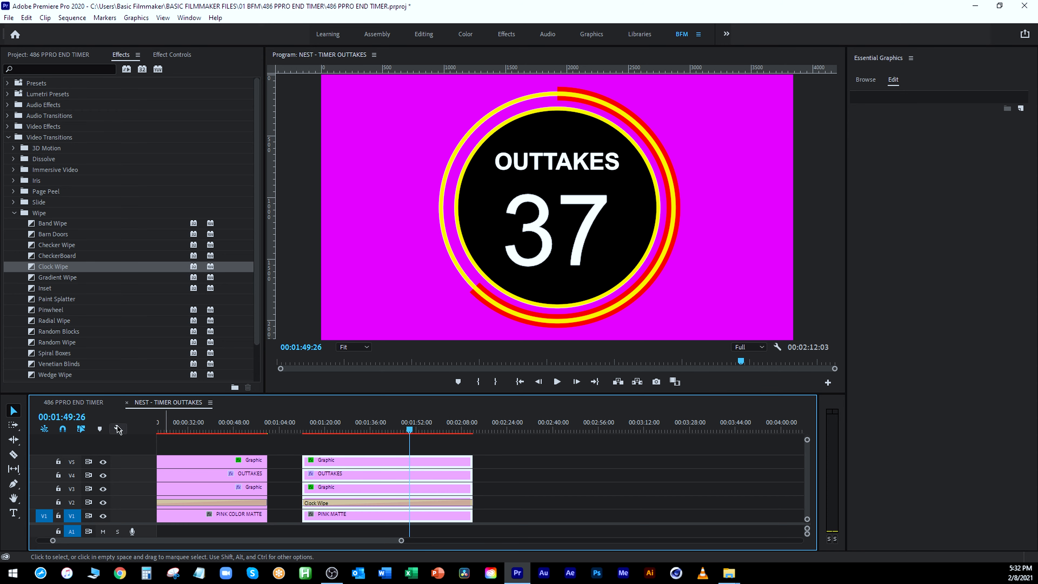
{"action": "left_click", "coordinate": [76, 402]}
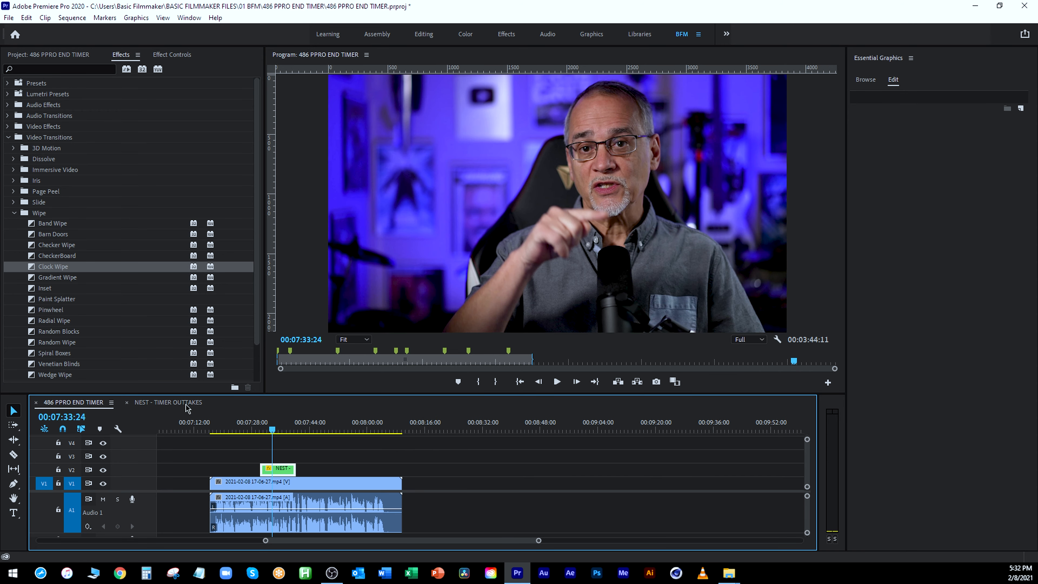
{"action": "left_click", "coordinate": [186, 406]}
{"action": "left_click_drag", "start_coordinate": [339, 448], "coordinate": [382, 515]}
{"action": "right_click", "coordinate": [382, 515]}
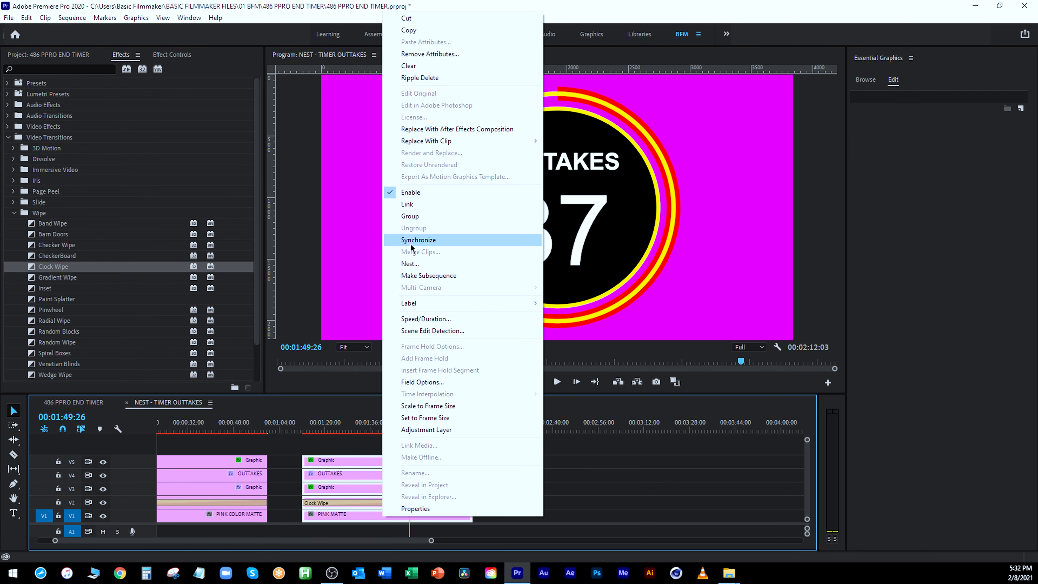
{"action": "left_click", "coordinate": [409, 263]}
{"action": "type", "text": "NEST - DEMO OUTTAKES TIME"}
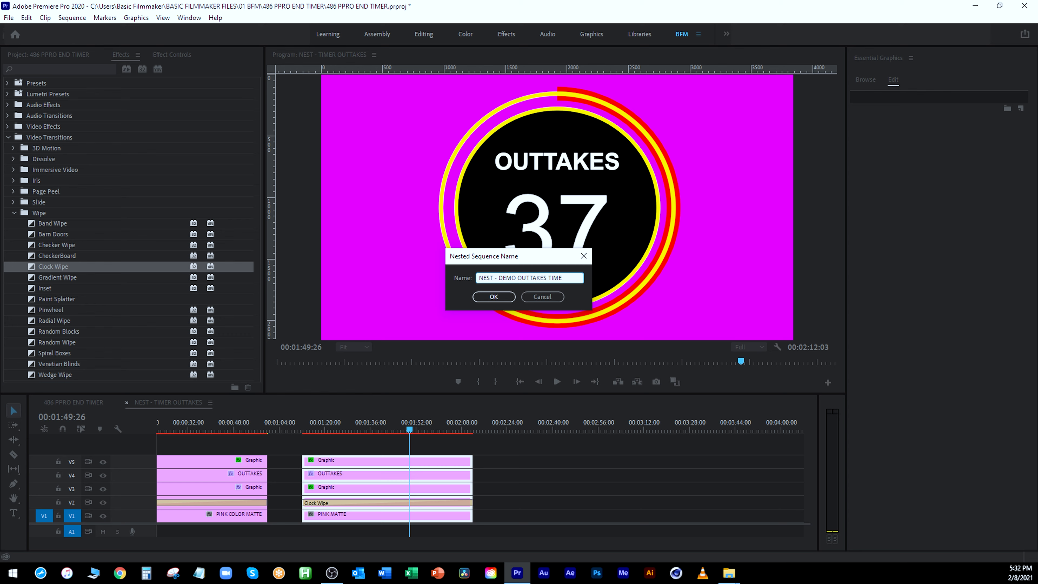
{"action": "type", "text": "R"}
{"action": "key", "text": "Return"}
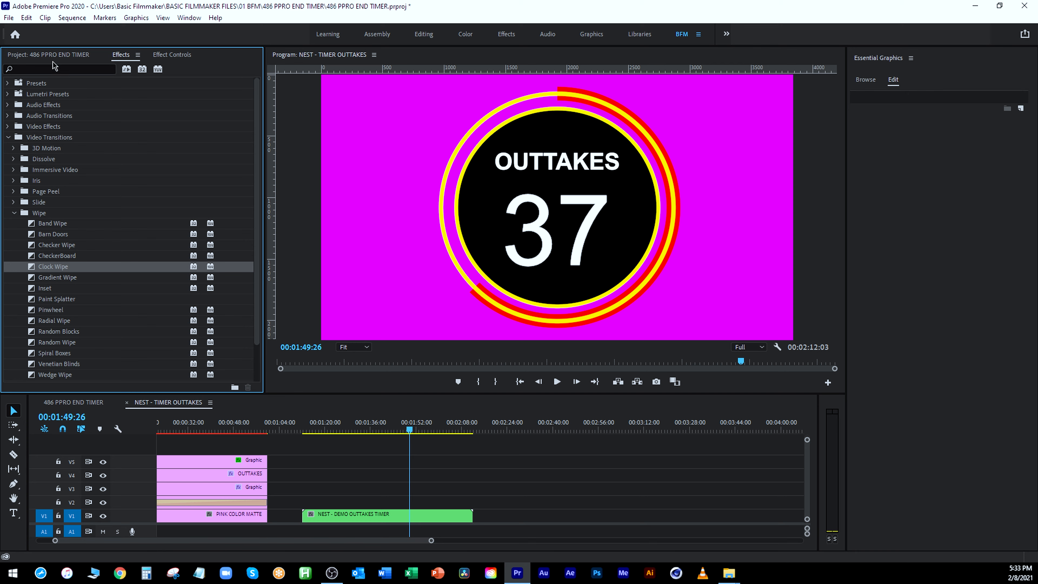
- Collapse the TITLES bin in the project to locate the NEST - DEMO OUTTAKES TIMER sequence, and select its clip on V1
{"action": "left_click", "coordinate": [56, 55]}
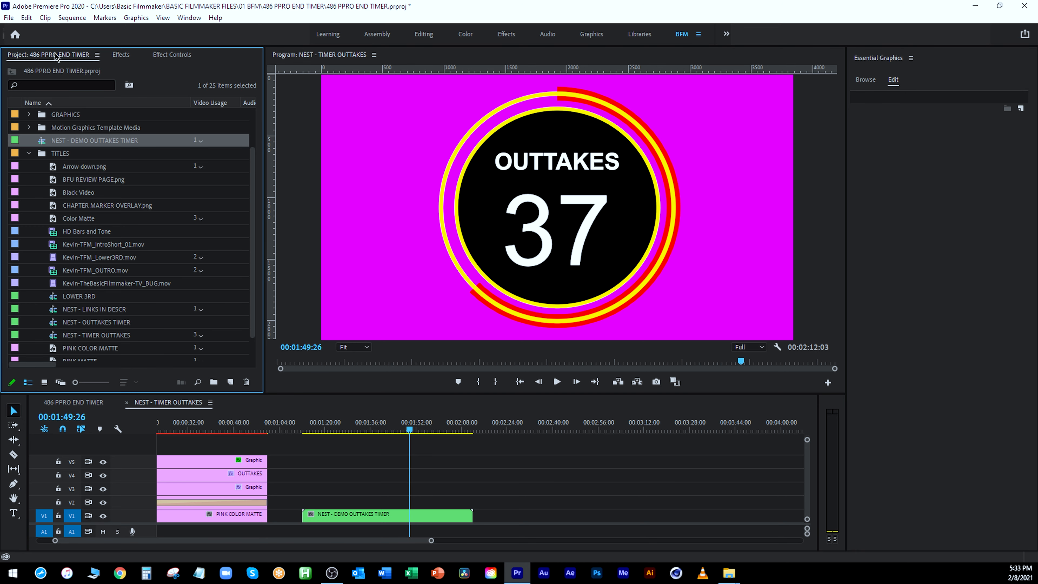
{"action": "left_click", "coordinate": [28, 154]}
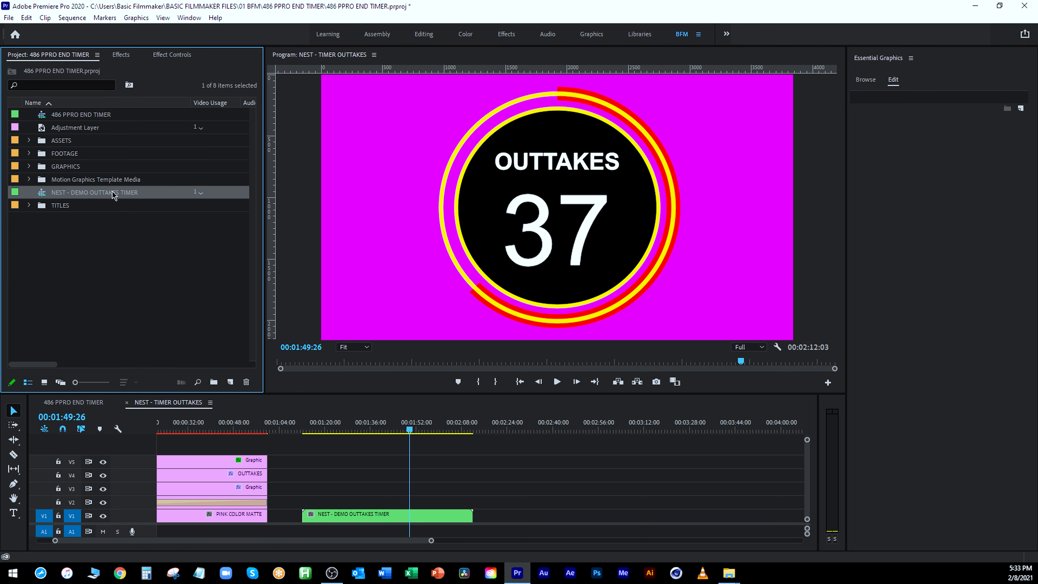
{"action": "left_click", "coordinate": [371, 516]}
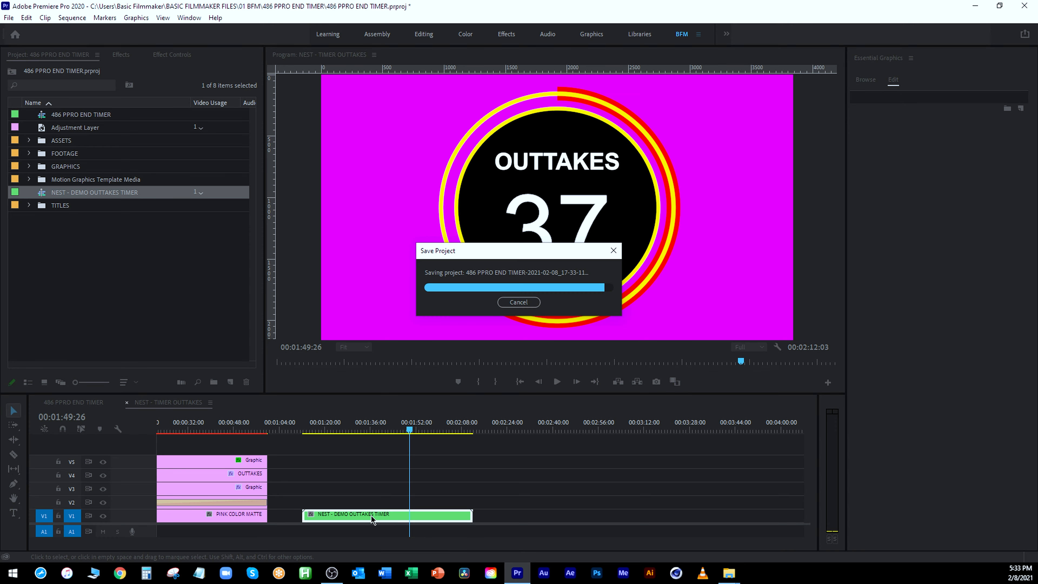
- Open the NEST - DEMO OUTTAKES TIMER clip as its own timeline, close NEST - TIMER OUTTAKES, and fit all five video tracks in view
{"action": "double_click", "coordinate": [370, 515]}
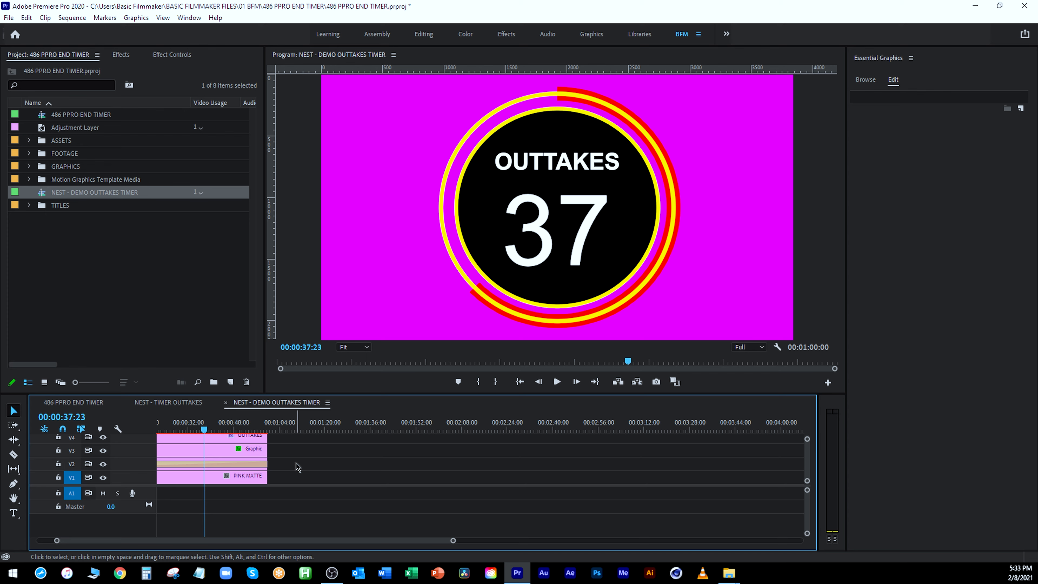
{"action": "key", "text": "backslash"}
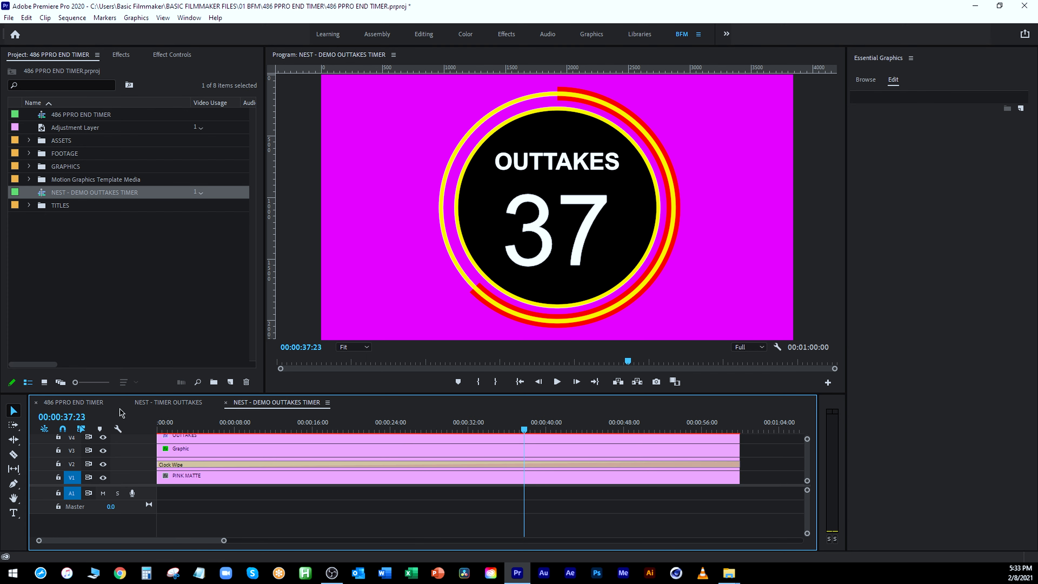
{"action": "left_click", "coordinate": [127, 402]}
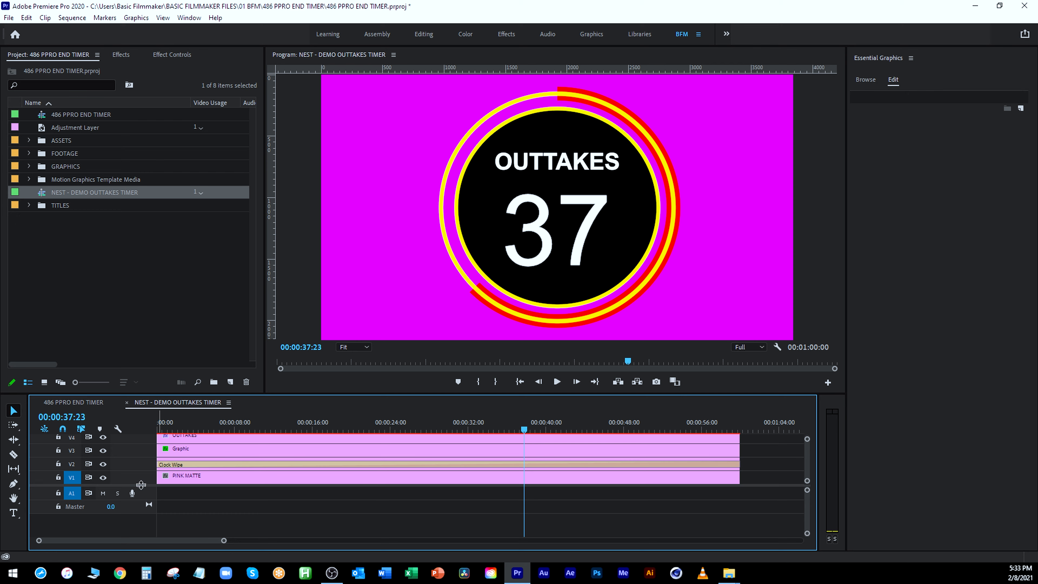
{"action": "left_click_drag", "start_coordinate": [142, 485], "coordinate": [141, 527]}
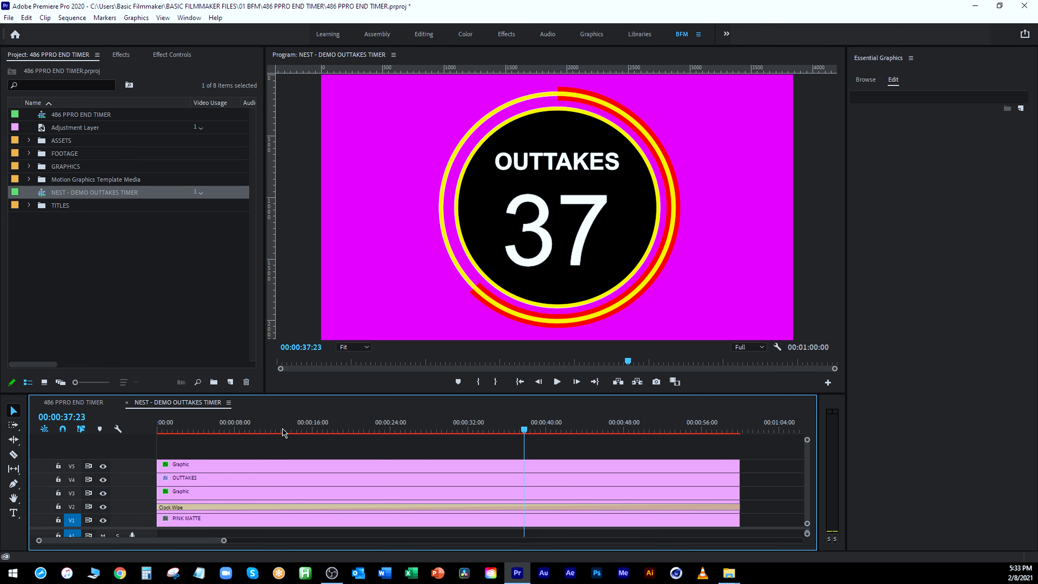
- Scrub the nested timer from its start to about 14 seconds and save the project
{"action": "key", "text": "Home"}
{"action": "left_click_drag", "start_coordinate": [159, 427], "coordinate": [300, 456]}
{"action": "key", "text": "ctrl+s"}
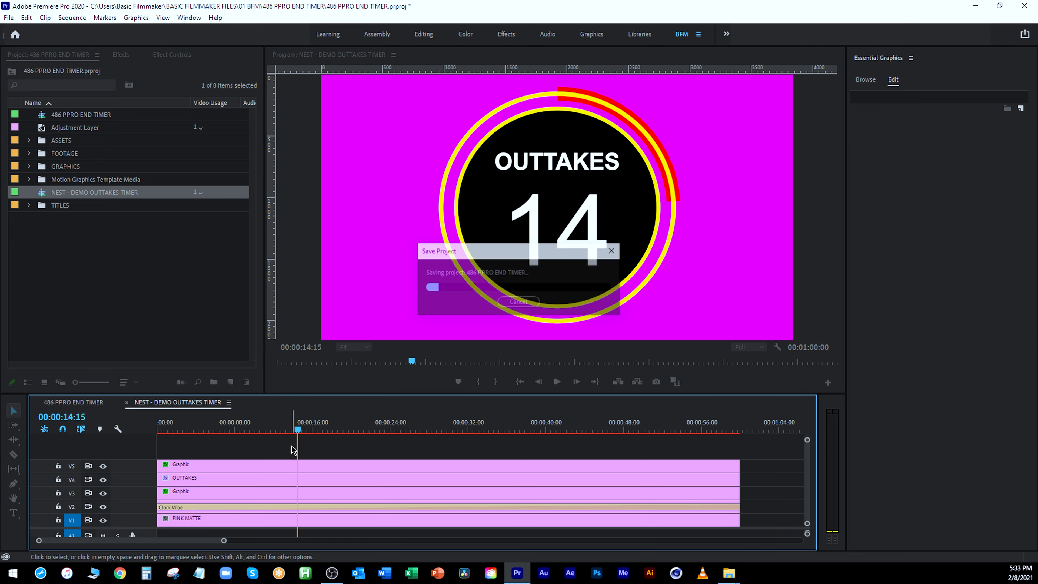
- In the 486 PPRO END TIMER sequence, replace the short V2 timer clip with NEST - DEMO OUTTAKES TIMER, starting where the V1 footage starts
{"action": "left_click", "coordinate": [97, 402]}
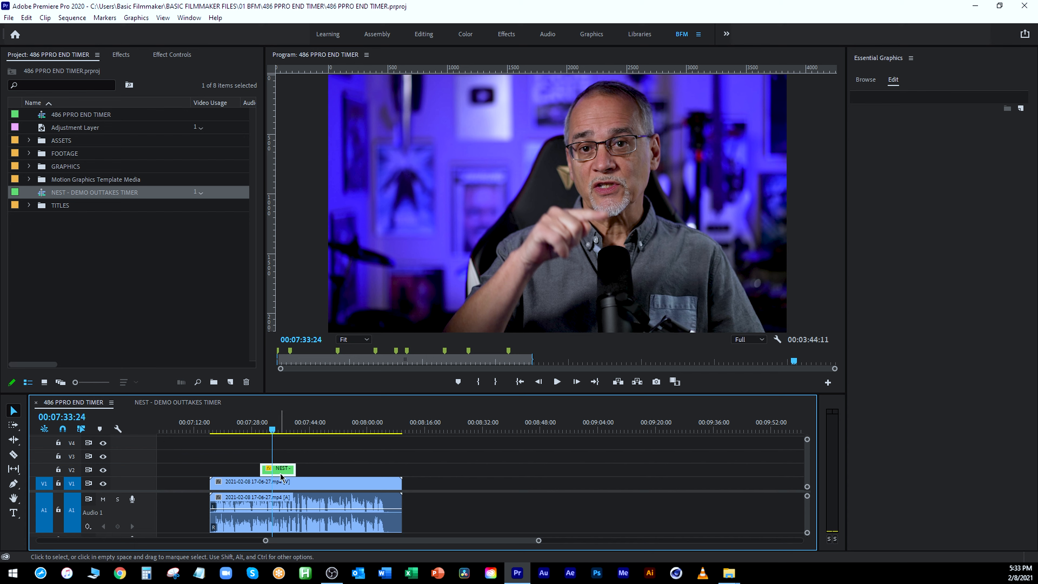
{"action": "key", "text": "Delete"}
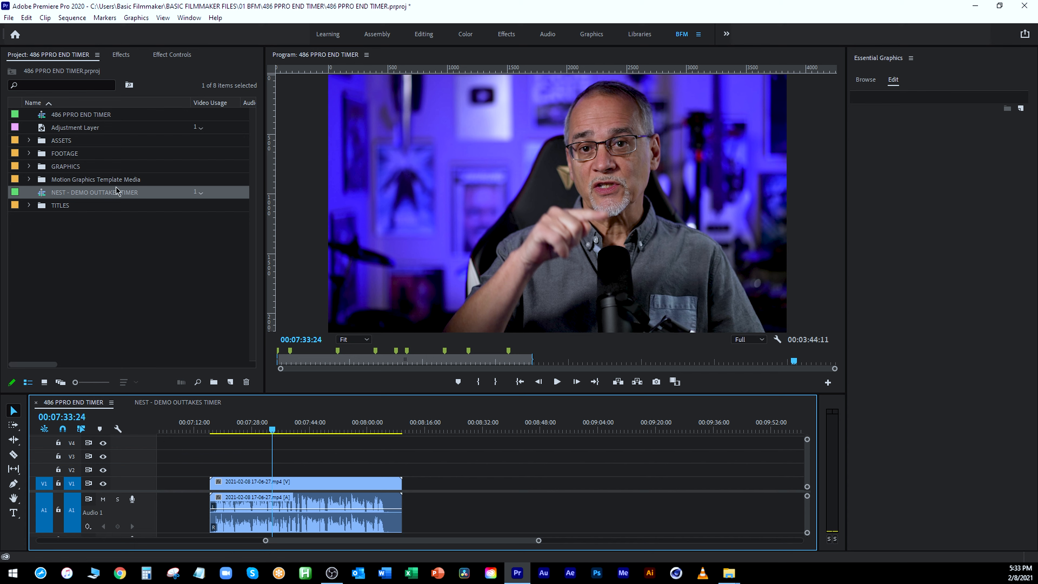
{"action": "left_click_drag", "start_coordinate": [46, 200], "coordinate": [210, 469]}
{"action": "left_click_drag", "start_coordinate": [271, 429], "coordinate": [351, 458]}
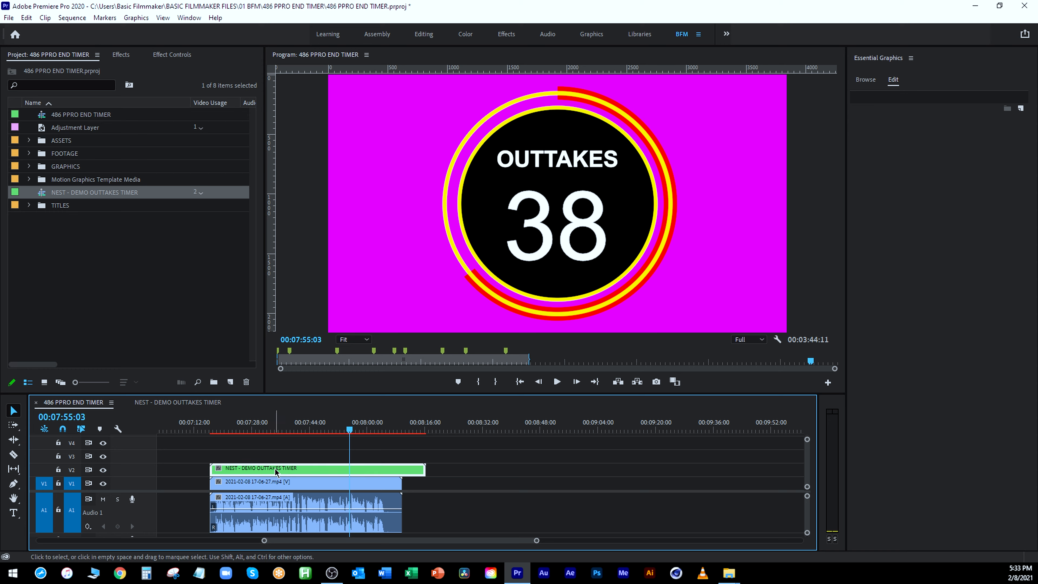
- Hide the PINK MATTE track inside the nested timer and scrub the main sequence to check the timer over the footage
{"action": "left_click", "coordinate": [190, 404]}
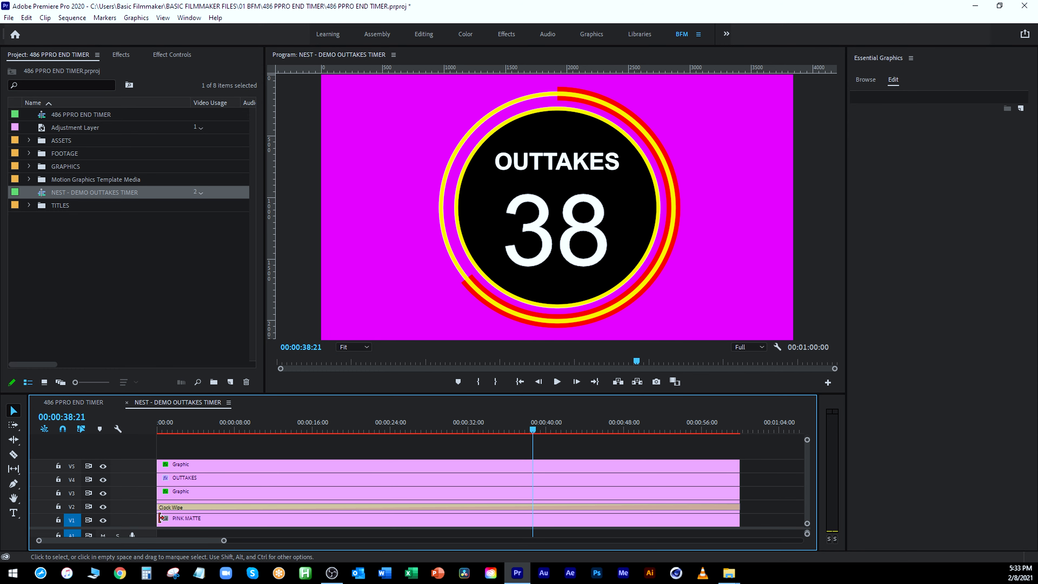
{"action": "left_click", "coordinate": [103, 521]}
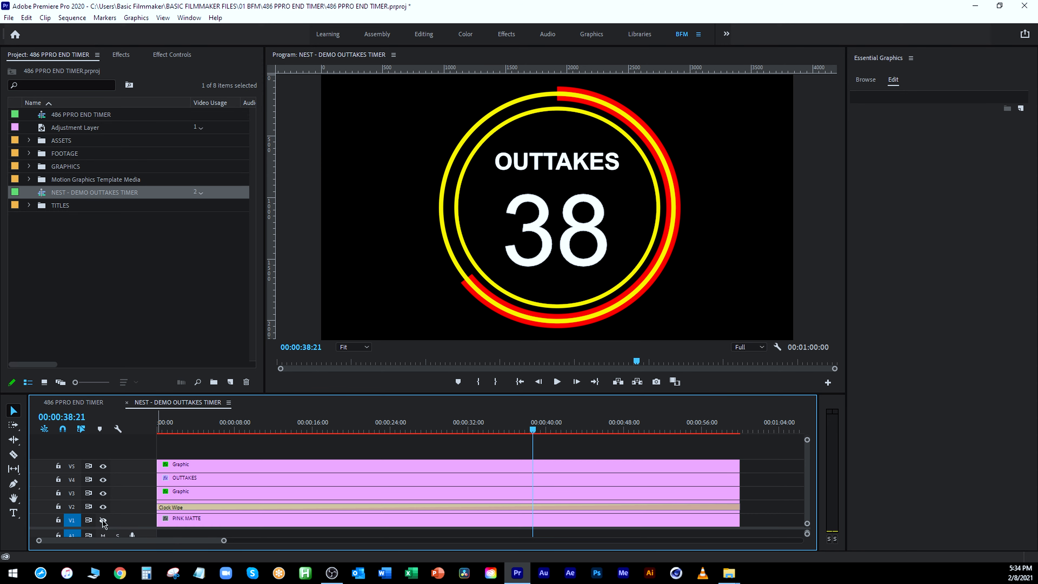
{"action": "left_click", "coordinate": [73, 403]}
{"action": "left_click_drag", "start_coordinate": [350, 429], "coordinate": [286, 441]}
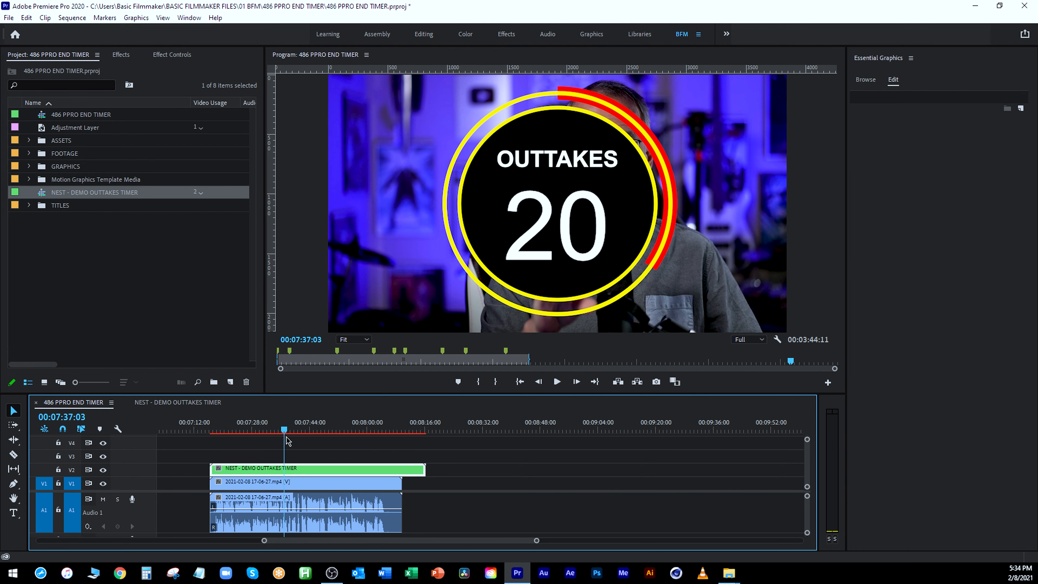
- Reverse the speed of the V2 timer clip and scrub it to check the countdown
{"action": "right_click", "coordinate": [293, 474]}
{"action": "left_click", "coordinate": [341, 354]}
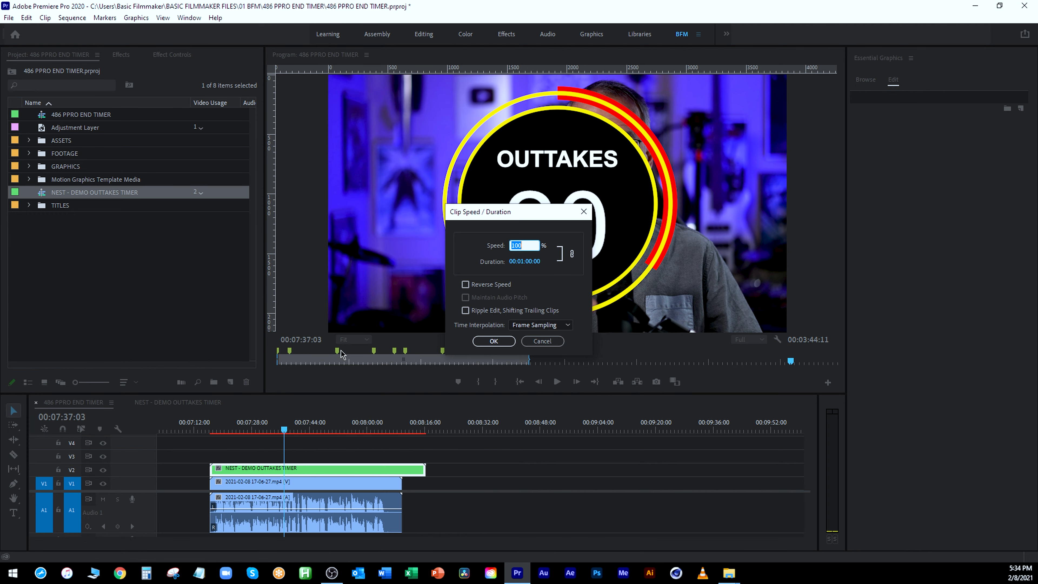
{"action": "left_click", "coordinate": [467, 285]}
{"action": "left_click", "coordinate": [494, 342]}
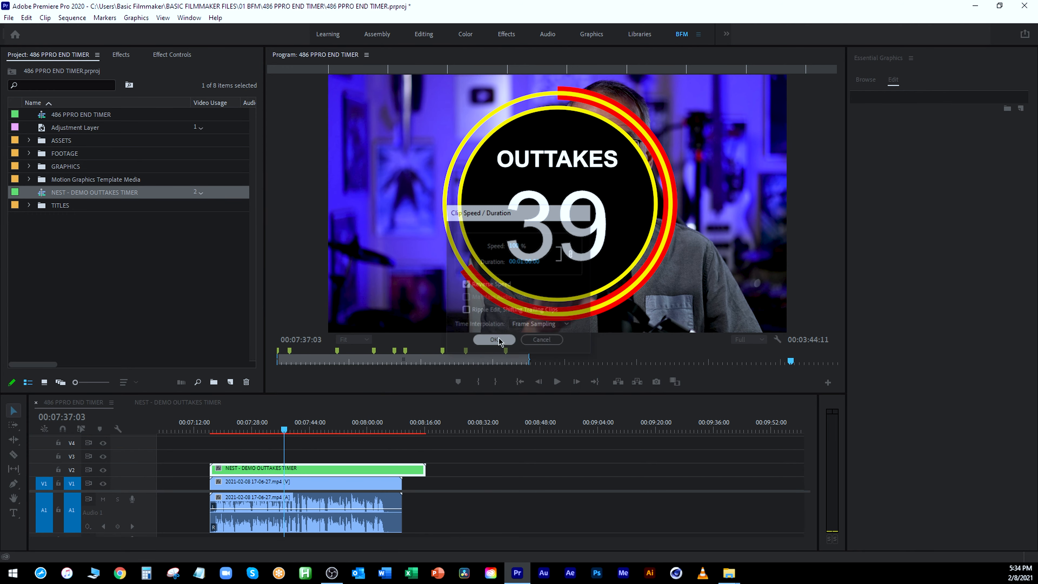
{"action": "left_click", "coordinate": [230, 428]}
{"action": "left_click_drag", "start_coordinate": [231, 428], "coordinate": [318, 445]}
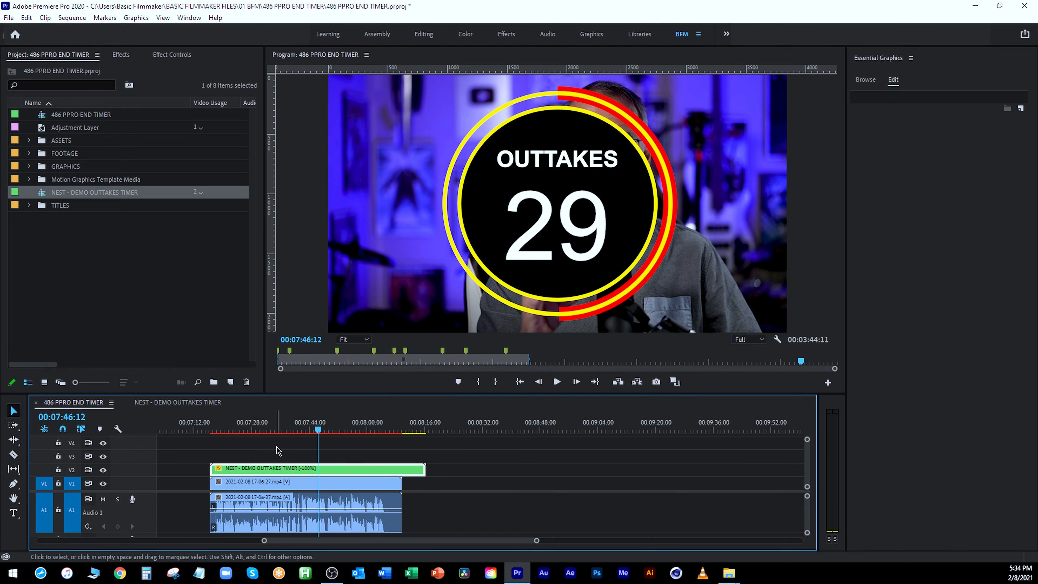
- Shift the V2 timer clip earlier so it ends at 00:08:05:14, and trim the end of the footage to match
{"action": "scroll", "coordinate": [278, 447], "scroll_direction": "up", "scroll_amount": 5}
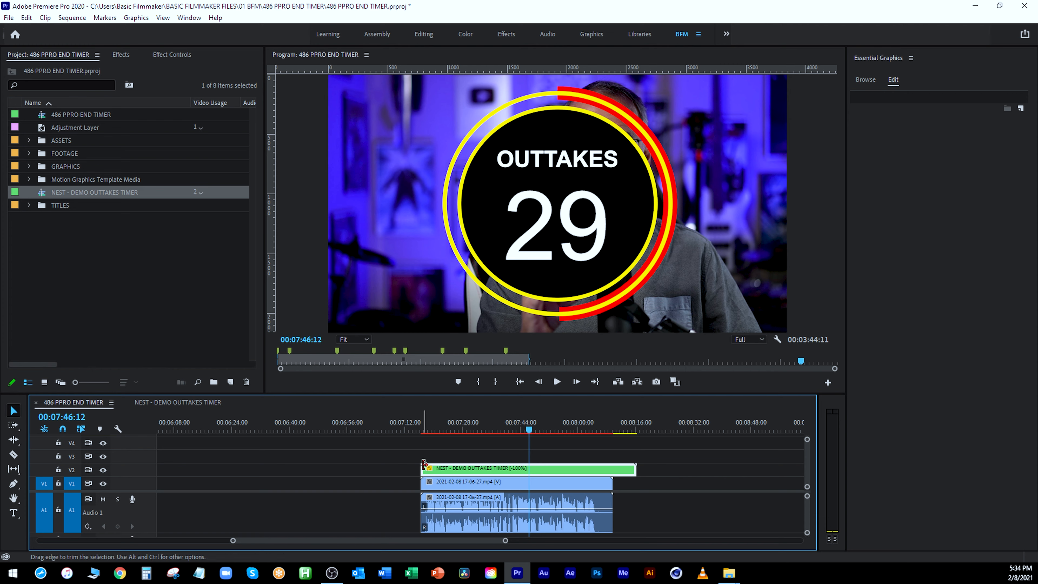
{"action": "left_click_drag", "start_coordinate": [486, 470], "coordinate": [447, 473]}
{"action": "left_click_drag", "start_coordinate": [530, 421], "coordinate": [598, 419]}
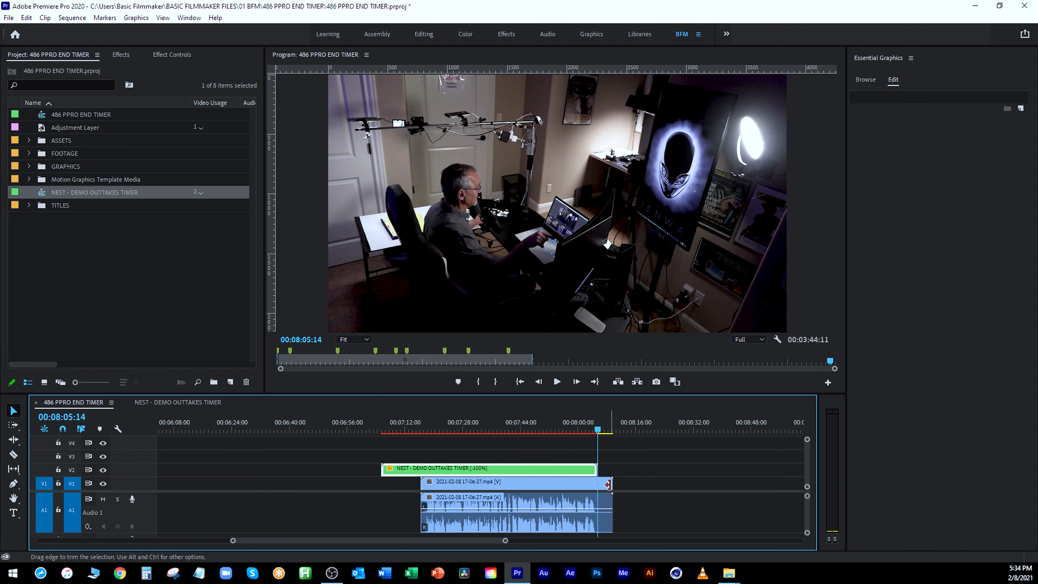
{"action": "left_click_drag", "start_coordinate": [609, 484], "coordinate": [596, 485]}
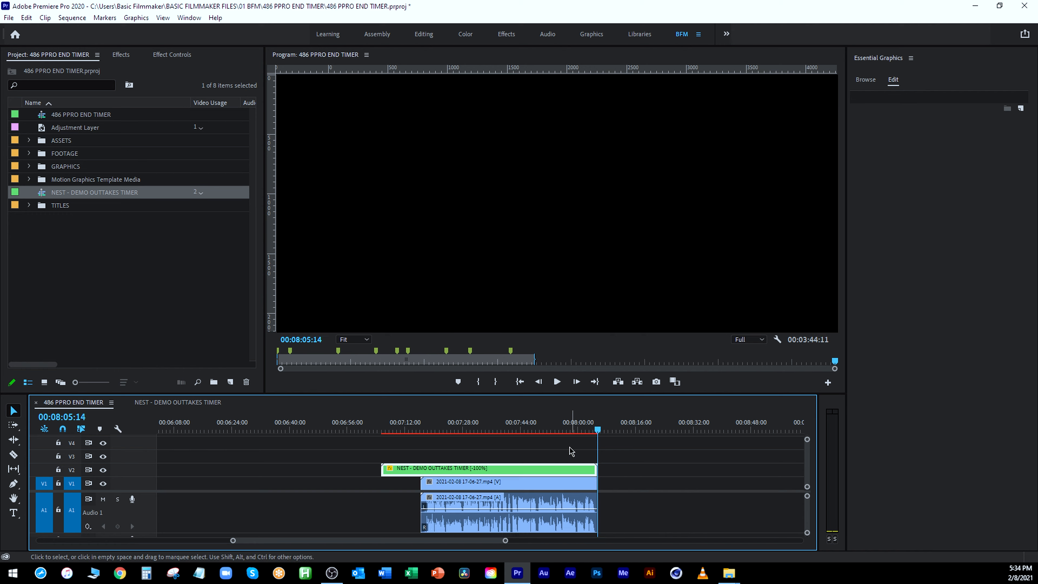
- Trim the start of the V2 timer clip to 00:07:46:21 and scrub the remaining countdown
{"action": "left_click", "coordinate": [568, 432]}
{"action": "left_click_drag", "start_coordinate": [567, 433], "coordinate": [530, 432]}
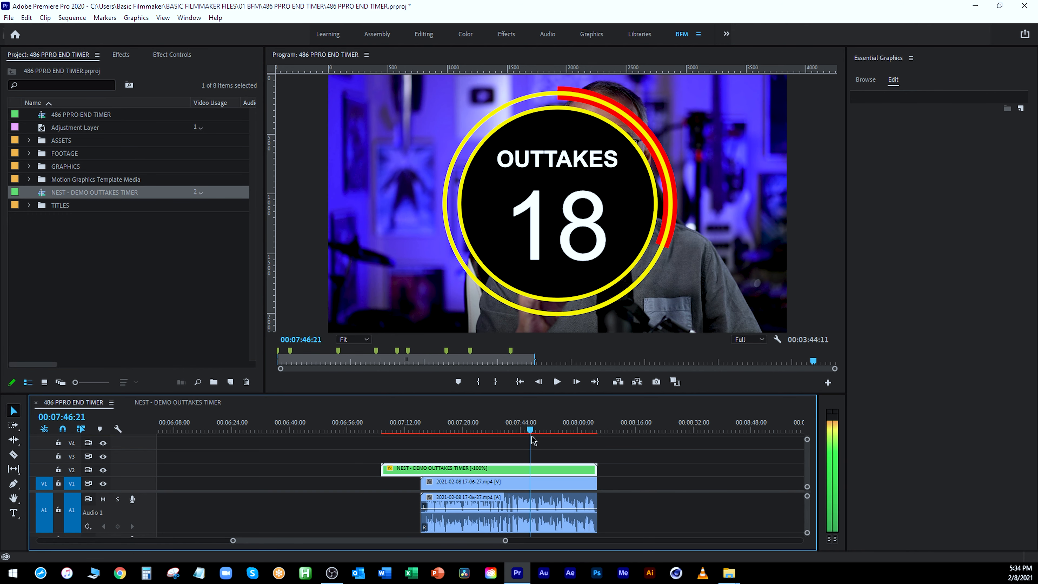
{"action": "left_click_drag", "start_coordinate": [383, 470], "coordinate": [530, 470]}
{"action": "left_click_drag", "start_coordinate": [508, 428], "coordinate": [562, 421]}
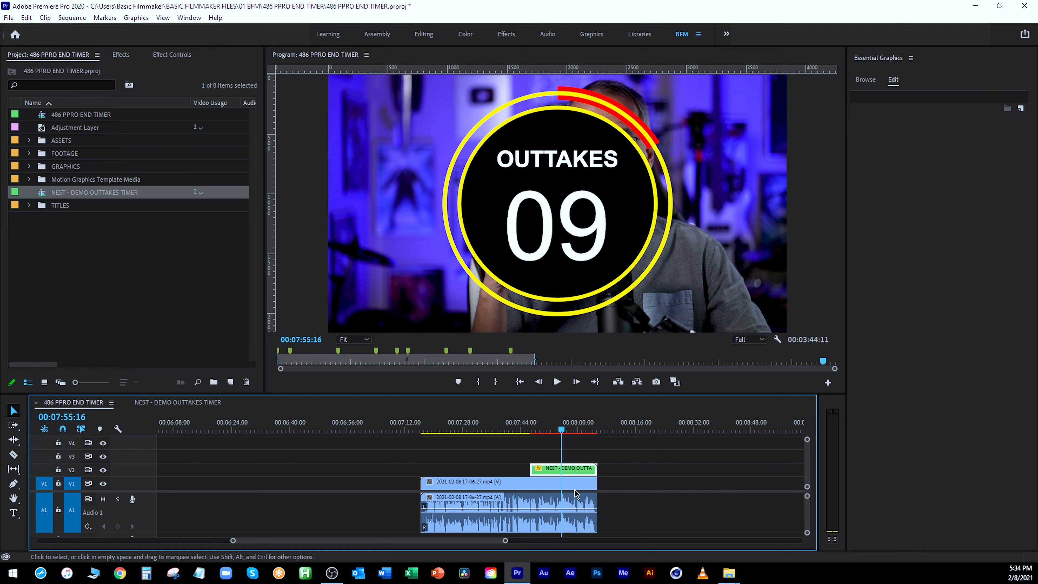
{"action": "left_click_drag", "start_coordinate": [553, 423], "coordinate": [565, 417]}
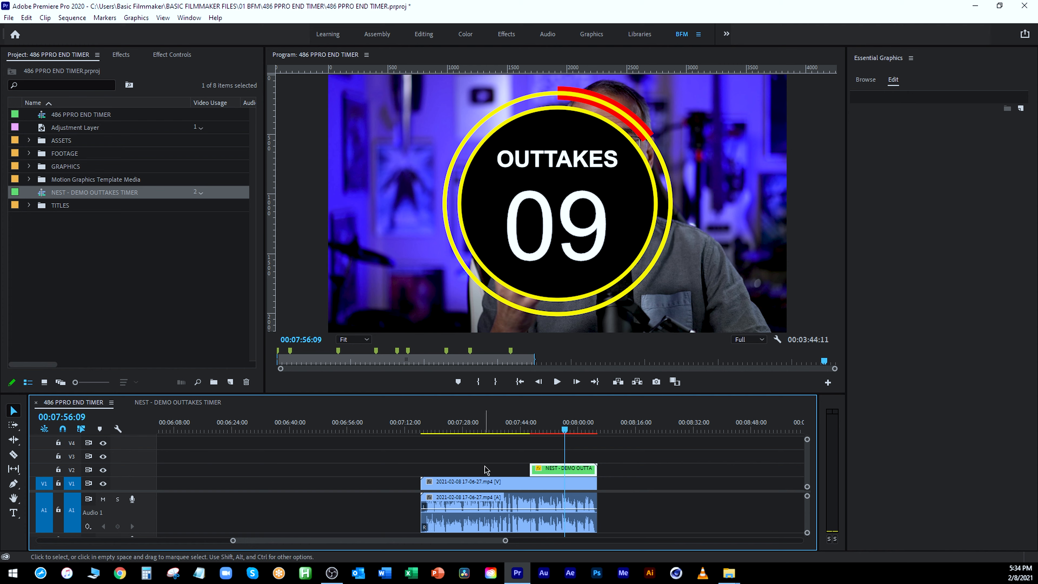
- Set the V2 timer clip's Motion Scale to 40
{"action": "left_click", "coordinate": [172, 54]}
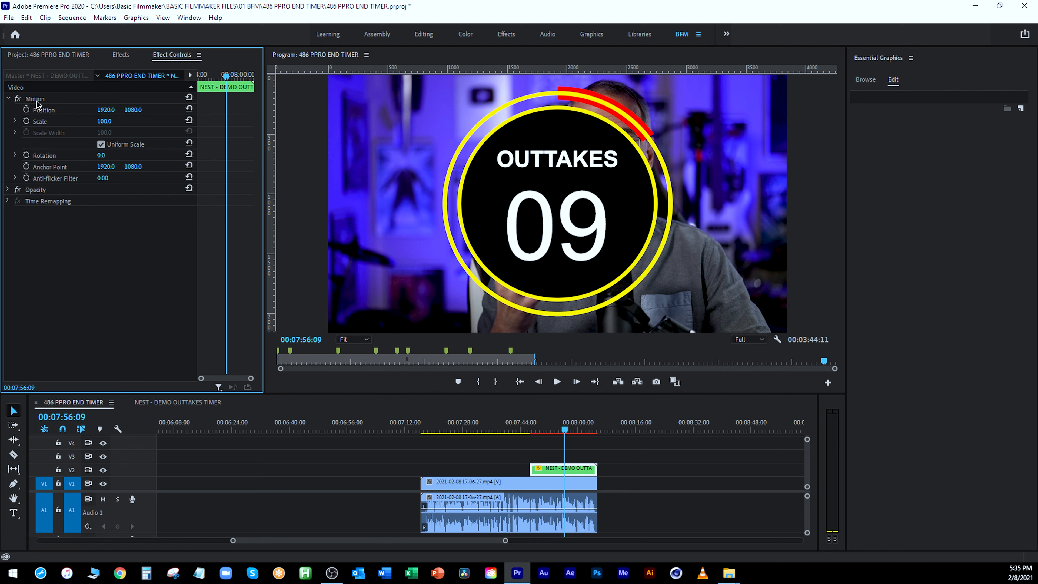
{"action": "left_click", "coordinate": [36, 103]}
{"action": "left_click_drag", "start_coordinate": [520, 206], "coordinate": [457, 194]}
{"action": "key", "text": "ctrl+z"}
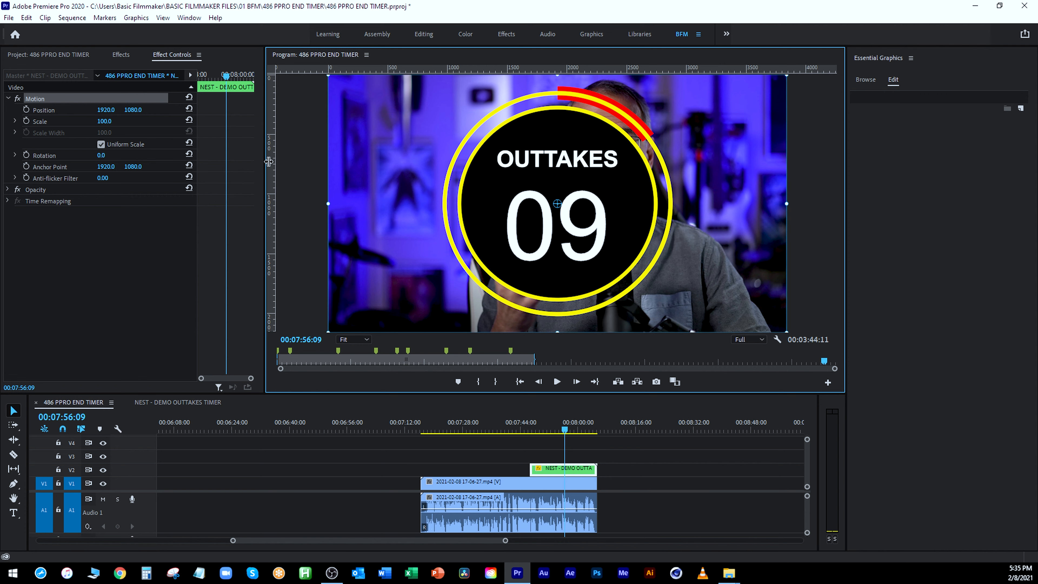
{"action": "left_click", "coordinate": [105, 121]}
{"action": "type", "text": "41"}
{"action": "key", "text": "Return"}
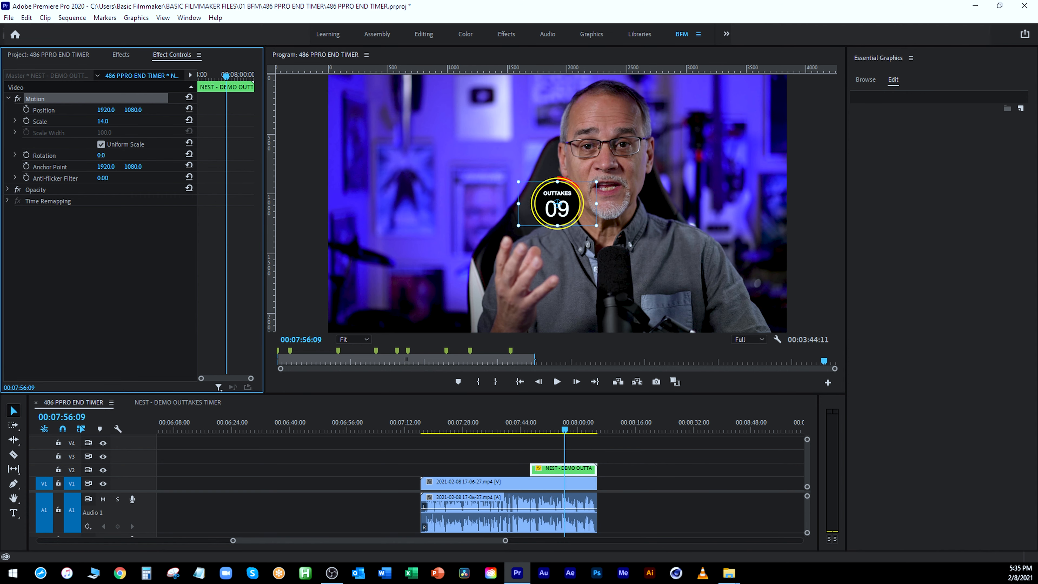
{"action": "left_click_drag", "start_coordinate": [106, 121], "coordinate": [104, 121]}
- Reposition the timer to 480.0, 654.3, in the upper-left area of the picture, and play it over the footage
{"action": "left_click_drag", "start_coordinate": [618, 223], "coordinate": [447, 172]}
{"action": "left_click", "coordinate": [523, 428]}
{"action": "key", "text": "space"}
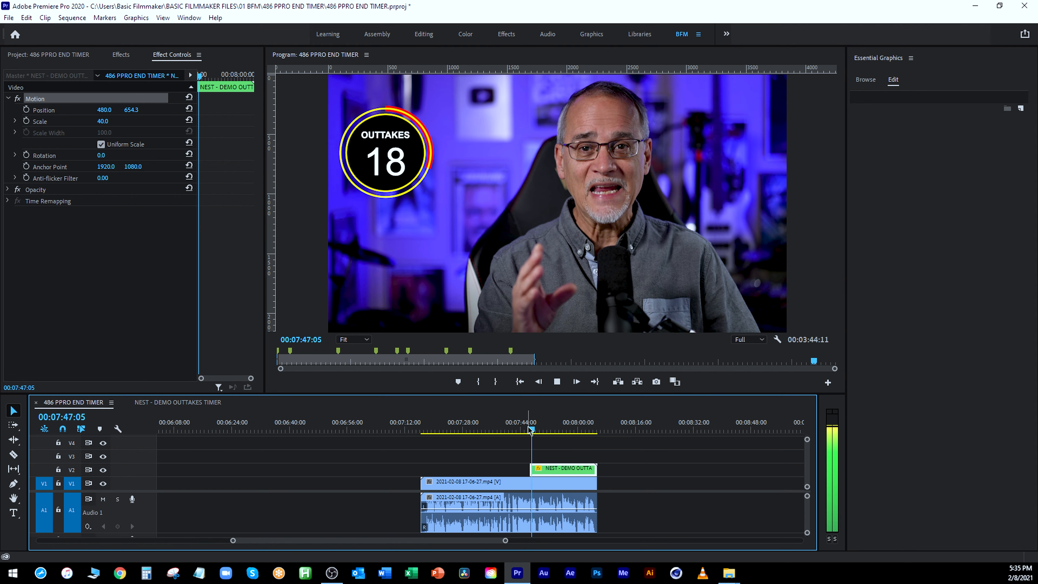
- Add a Position keyframe to the timer clip at 00:07:46:26, five frames after the clip's start
{"action": "mouse_move", "coordinate": [537, 427]}
{"action": "left_mouse_down"}
{"action": "mouse_move", "coordinate": [607, 430]}
{"action": "mouse_move", "coordinate": [526, 435]}
{"action": "mouse_move", "coordinate": [537, 438]}
{"action": "mouse_move", "coordinate": [530, 430]}
{"action": "left_mouse_up"}
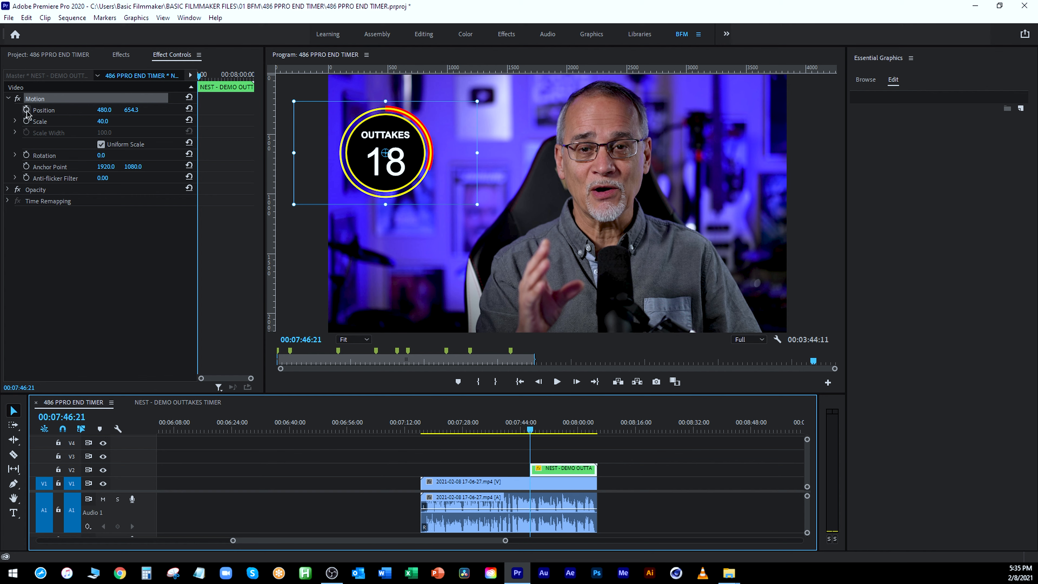
{"action": "left_click_drag", "start_coordinate": [532, 430], "coordinate": [534, 432]}
{"action": "key", "text": "shift+Right"}
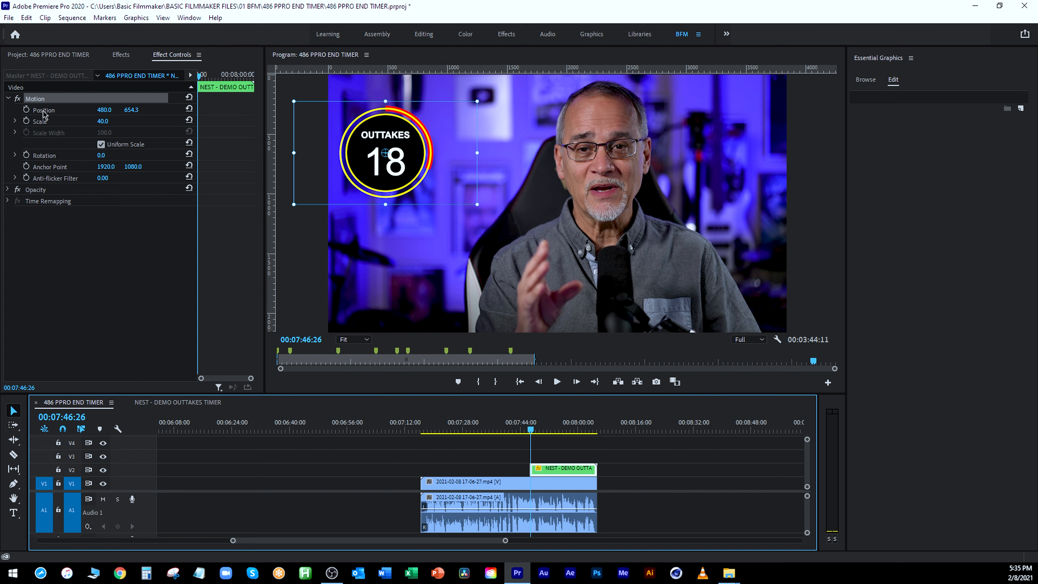
{"action": "left_click", "coordinate": [26, 110]}
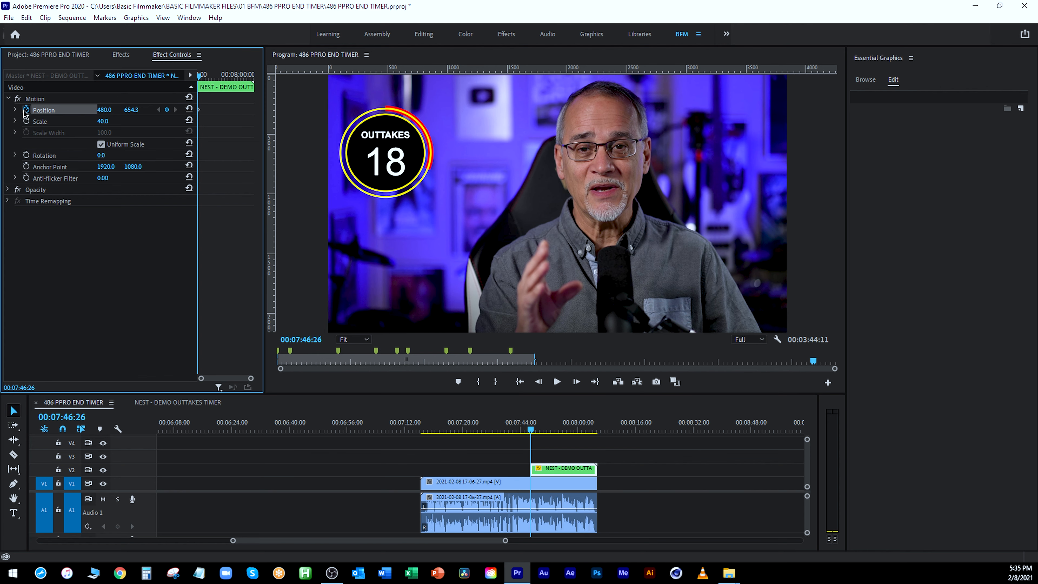
- Keyframe the timer off-screen at horizontal Position -449.0 on the clip's first frame, and play the slide-in
{"action": "key", "text": "shift+Left"}
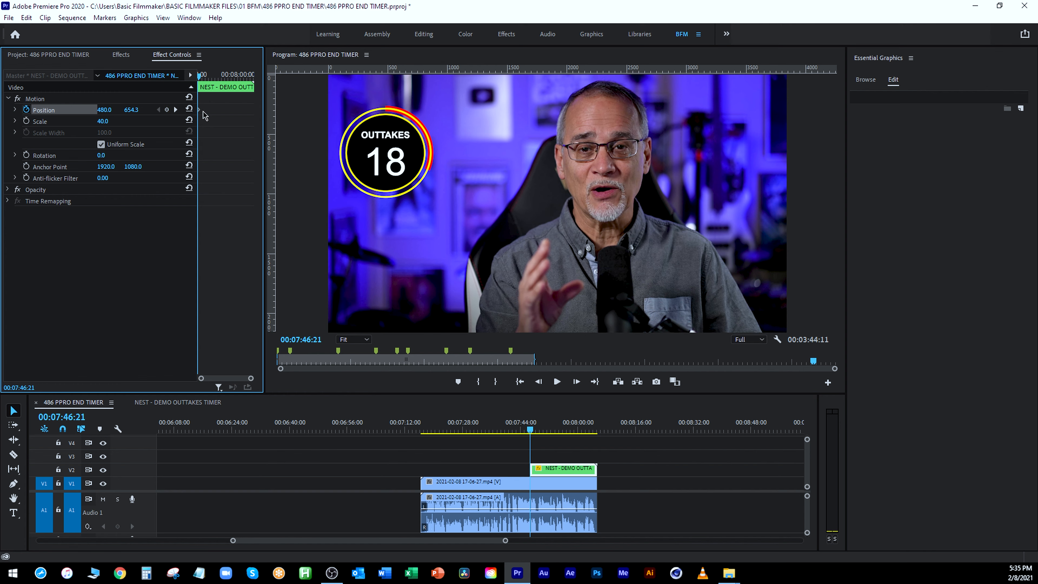
{"action": "left_click_drag", "start_coordinate": [107, 109], "coordinate": [55, 109]}
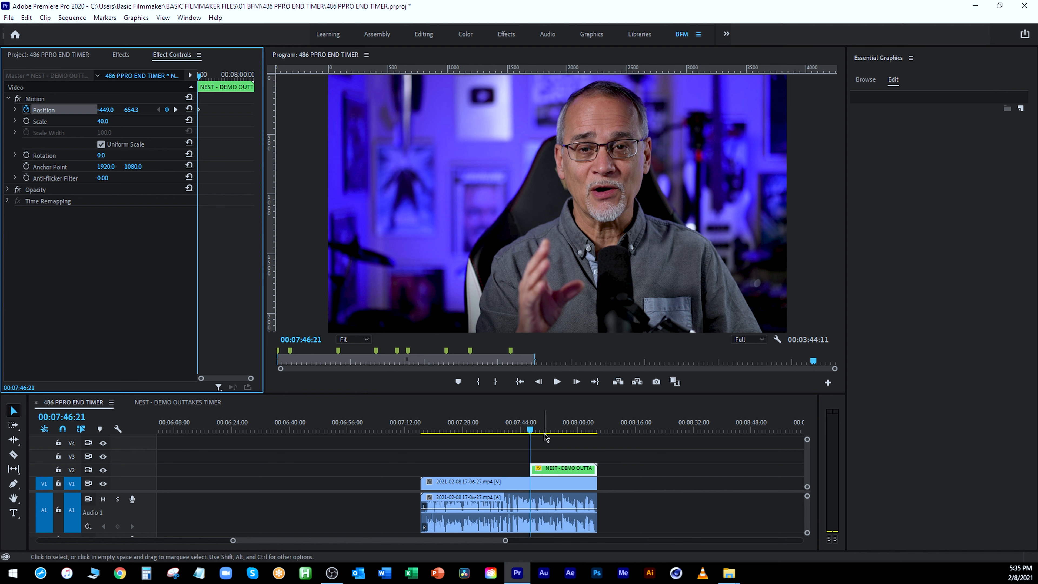
{"action": "left_click", "coordinate": [529, 431]}
{"action": "key", "text": "space"}
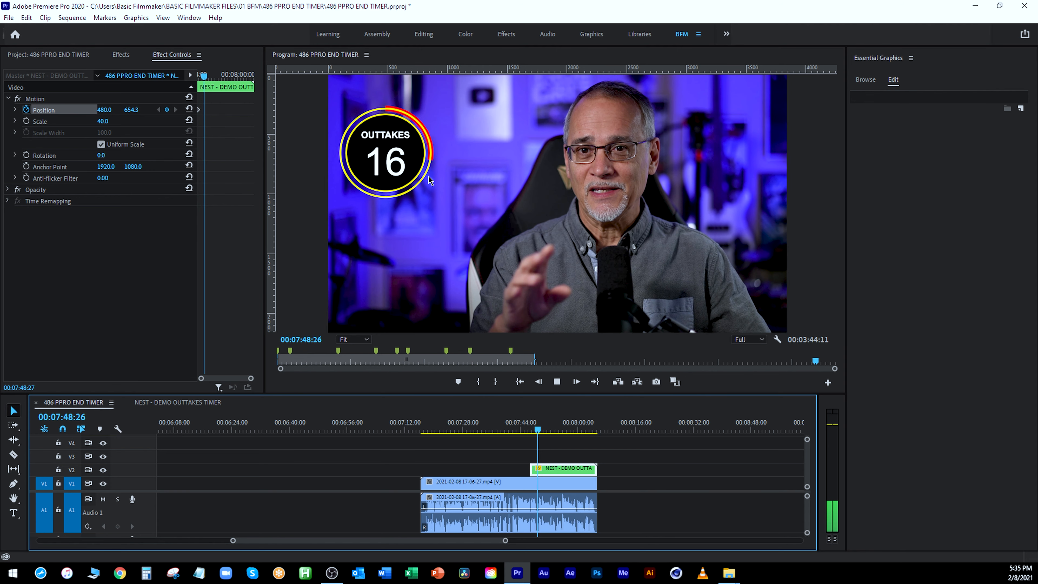
{"action": "key", "text": "space"}
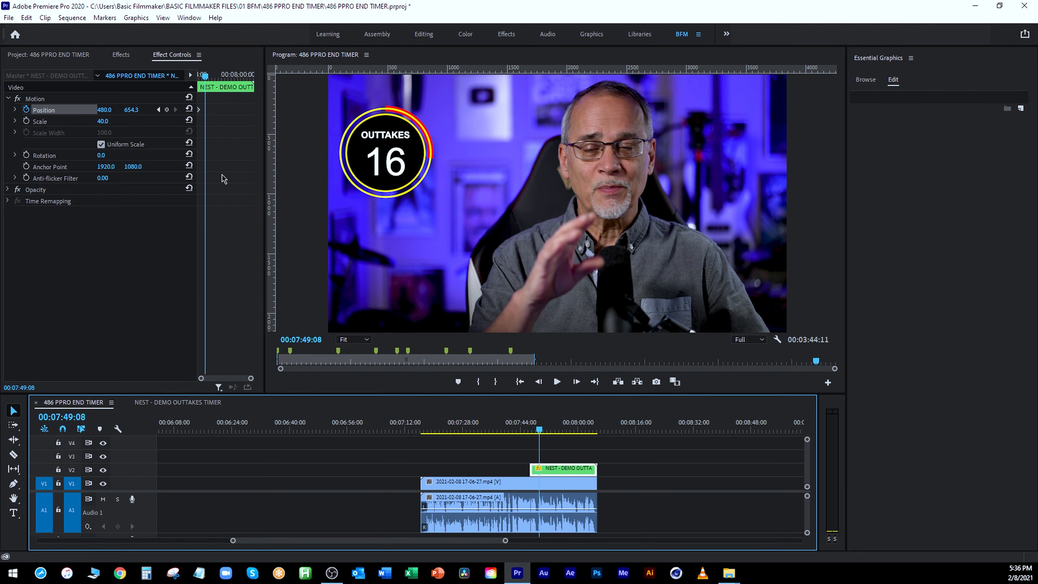
- Enlarge and zoom the keyframe view to examine the timer's two Position keyframes
{"action": "key", "text": "grave"}
{"action": "key", "text": "equal"}
{"action": "left_click_drag", "start_coordinate": [291, 76], "coordinate": [278, 76]}
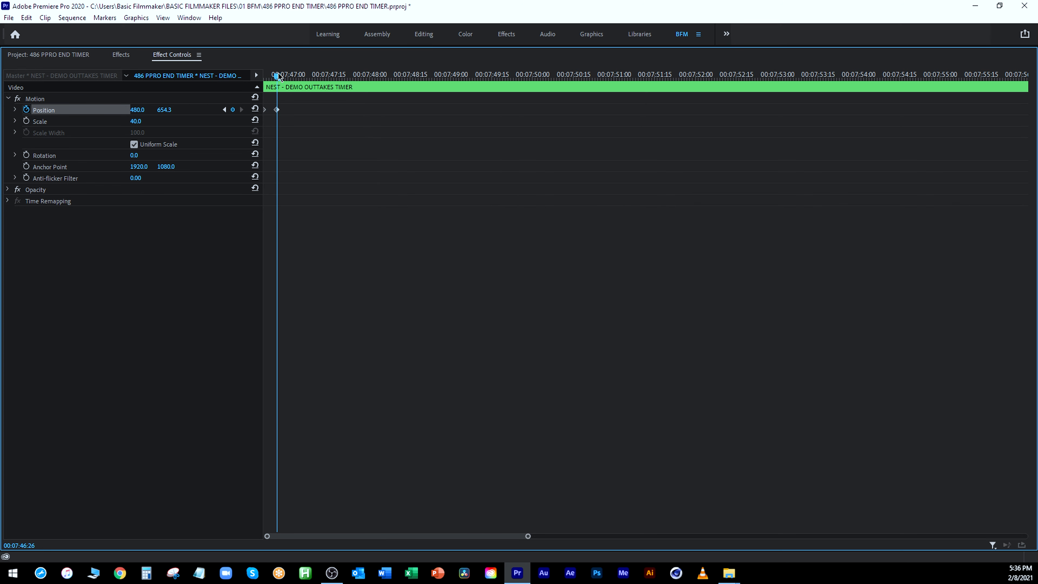
{"action": "left_click", "coordinate": [224, 110]}
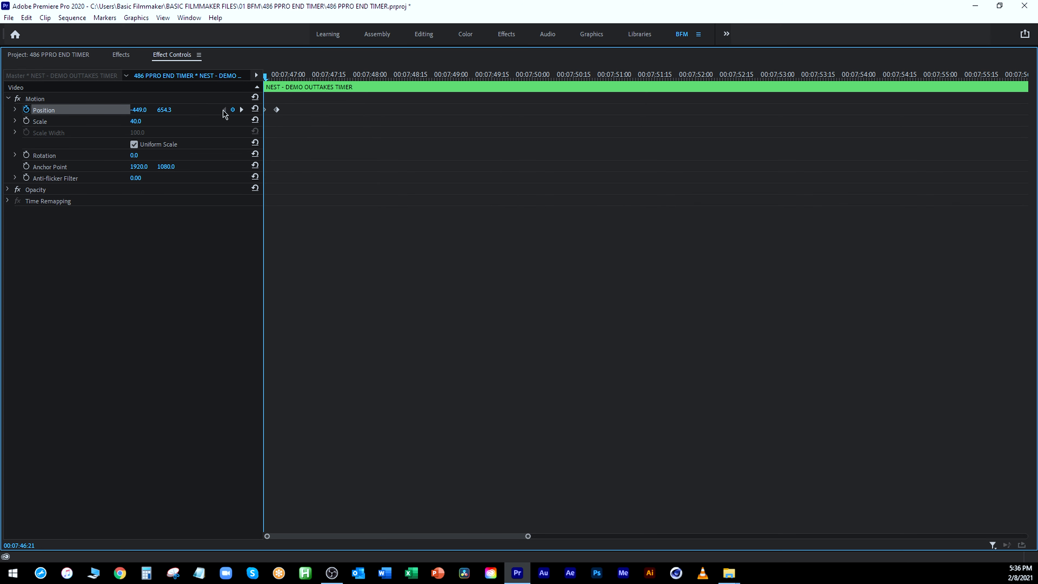
{"action": "left_click", "coordinate": [242, 110]}
{"action": "key", "text": "grave"}
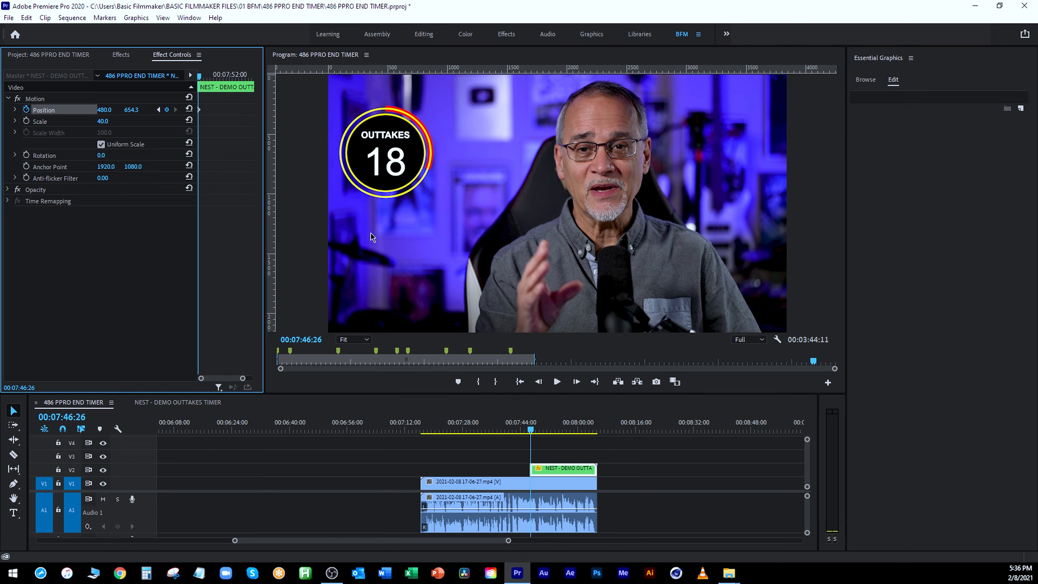
- Keyframe the timer's Rotation from 0.0 at the first Position keyframe to 1x0.0 at the second one
{"action": "left_click", "coordinate": [26, 156]}
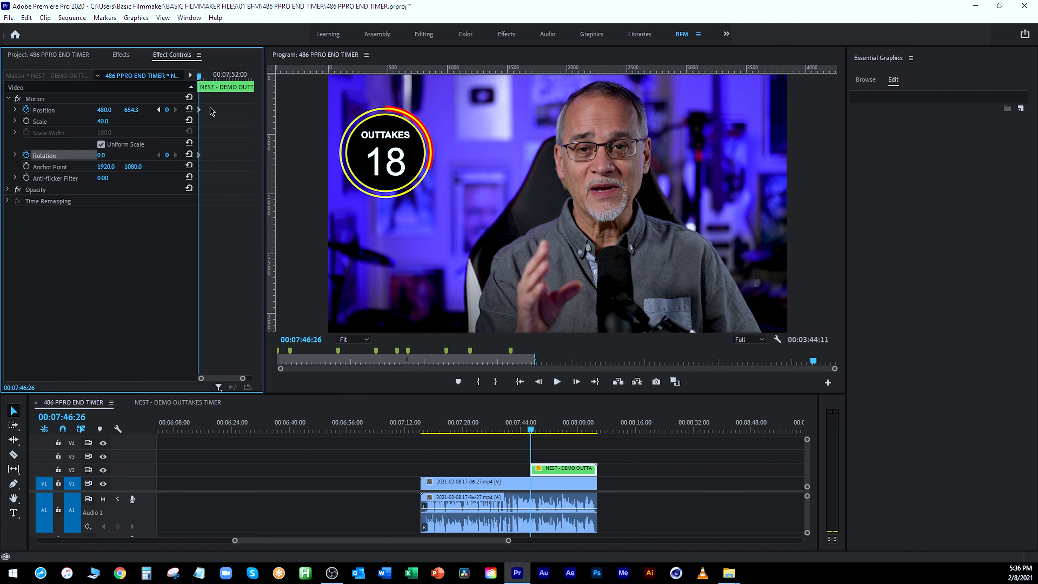
{"action": "left_click", "coordinate": [159, 110]}
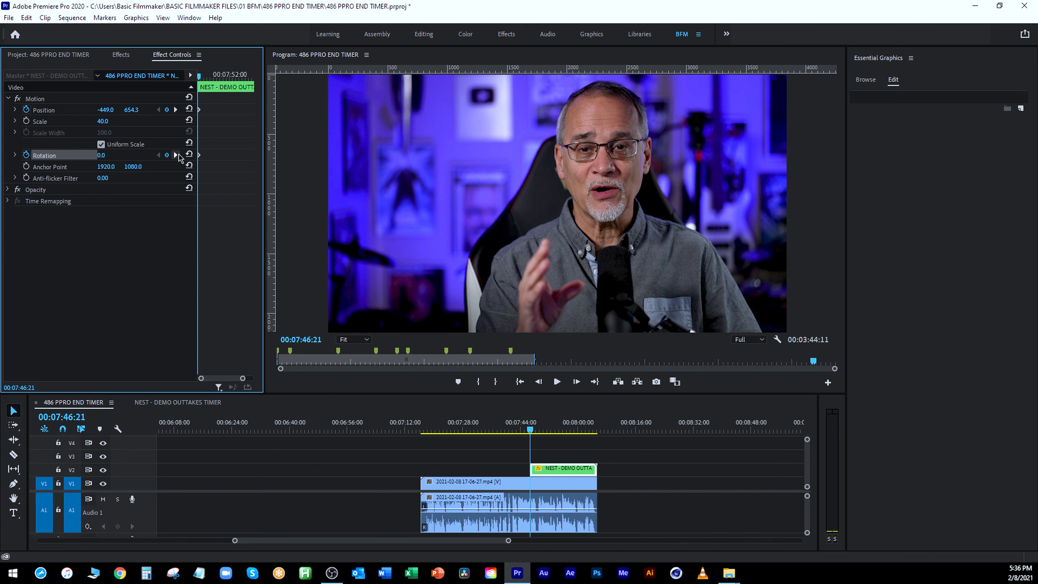
{"action": "left_click", "coordinate": [176, 155]}
{"action": "left_click", "coordinate": [107, 155]}
{"action": "type", "text": "1x"}
{"action": "key", "text": "Return"}
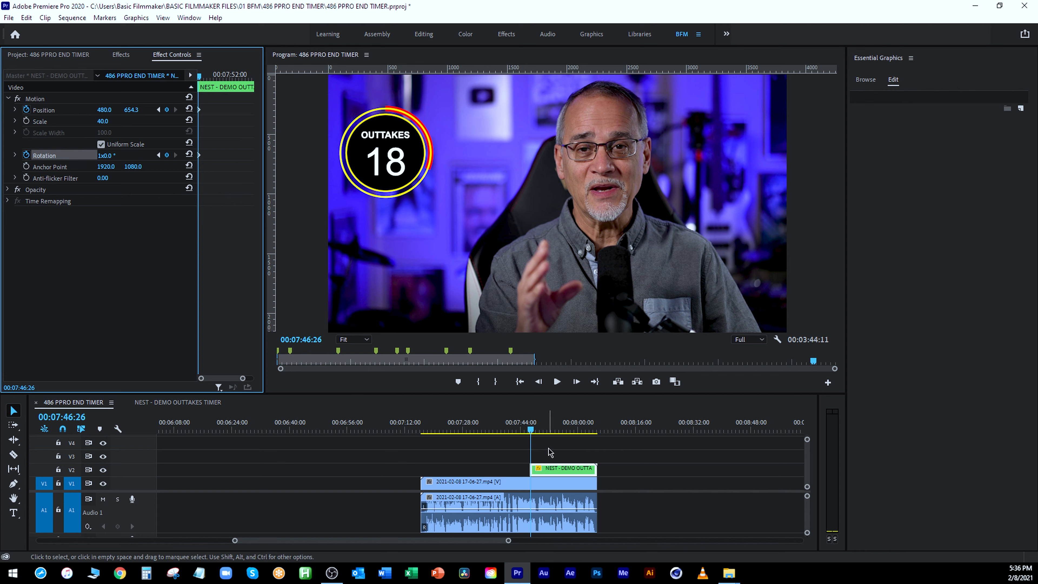
- Step frame by frame through the timer's rolling entrance and play it from the clip's start
{"action": "key", "text": "Left"}
{"action": "key", "text": "Left"}
{"action": "key", "text": "Left"}
{"action": "key", "text": "Left"}
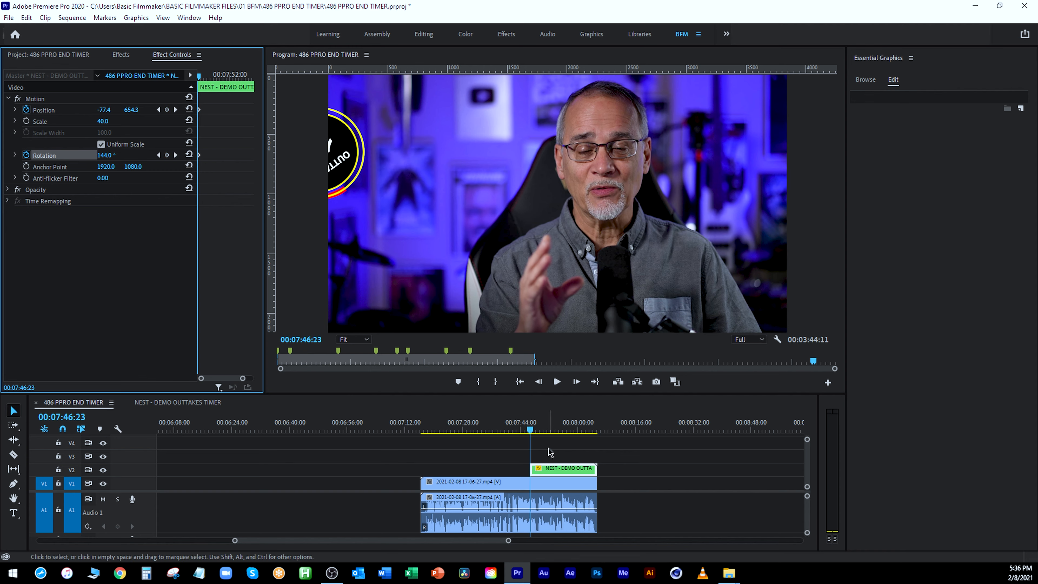
{"action": "key", "text": "Right"}
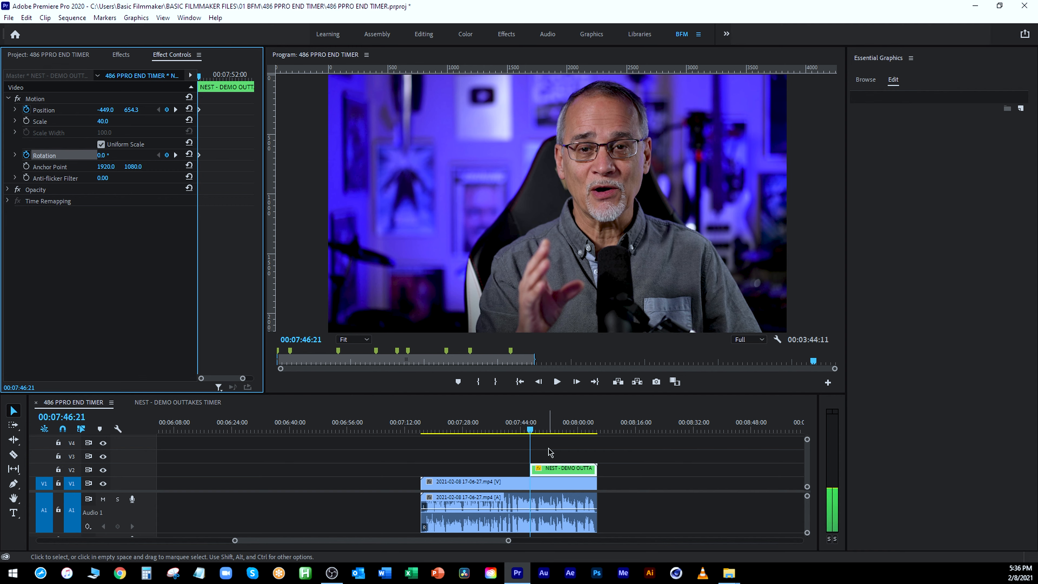
- Review the timer's roll-in a few frames at a time and replay it from just before the clip's start
{"action": "key", "text": "Right"}
{"action": "key", "text": "Right"}
{"action": "key", "text": "Right"}
{"action": "key", "text": "Right"}
{"action": "key", "text": "Right"}
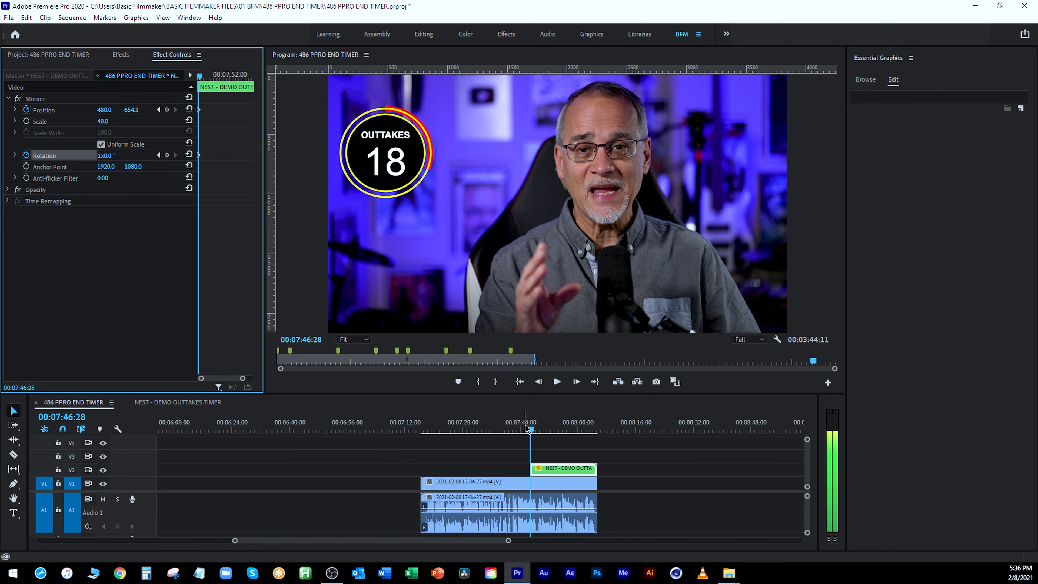
{"action": "left_click_drag", "start_coordinate": [530, 429], "coordinate": [524, 429]}
{"action": "key", "text": "space"}
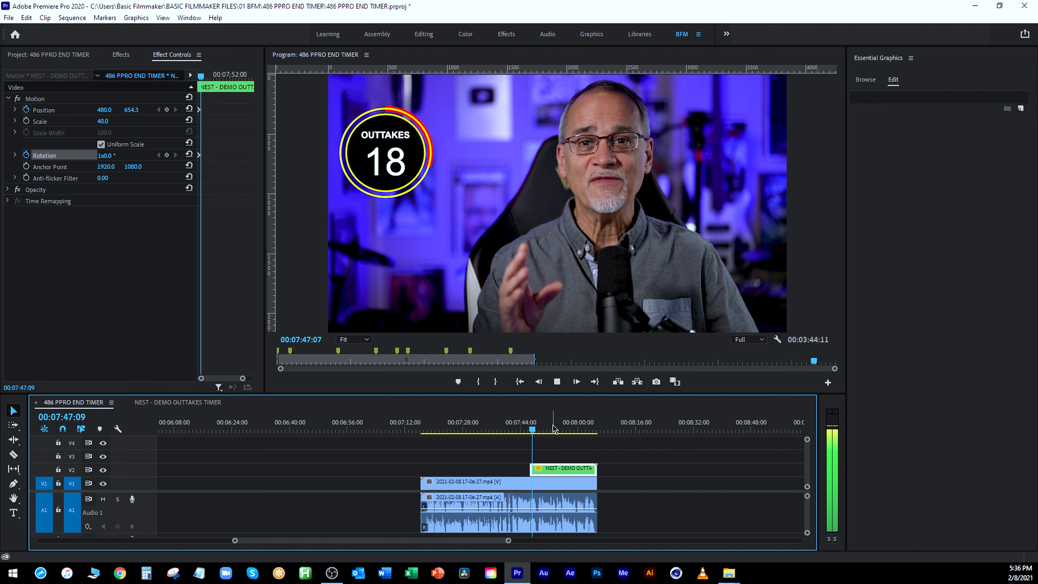
{"action": "key", "text": "space"}
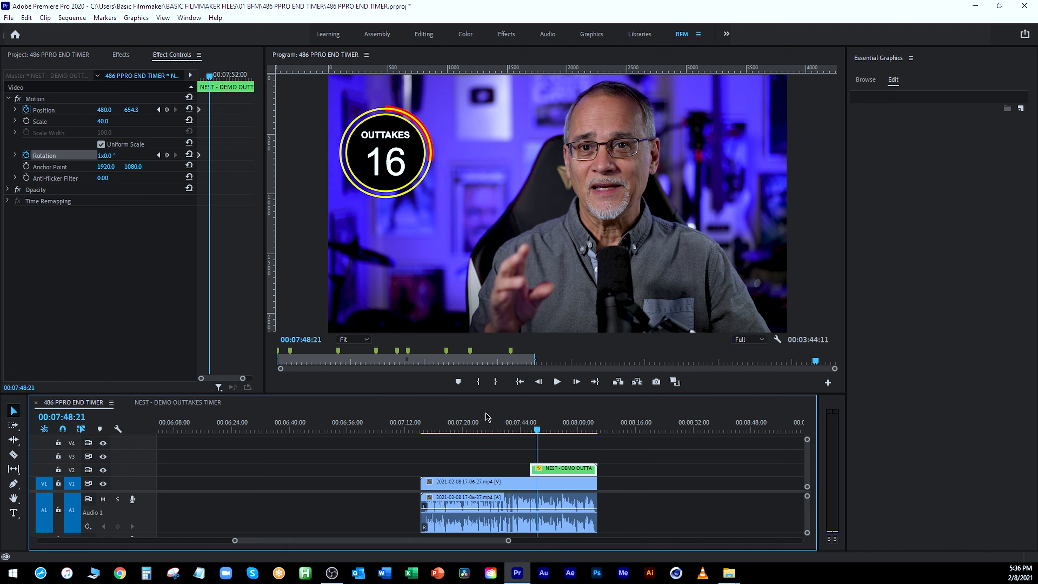
- Search the effects for 3D and apply Basic 3D to the nested timer clip
{"action": "left_click", "coordinate": [581, 457]}
{"action": "left_click", "coordinate": [571, 470]}
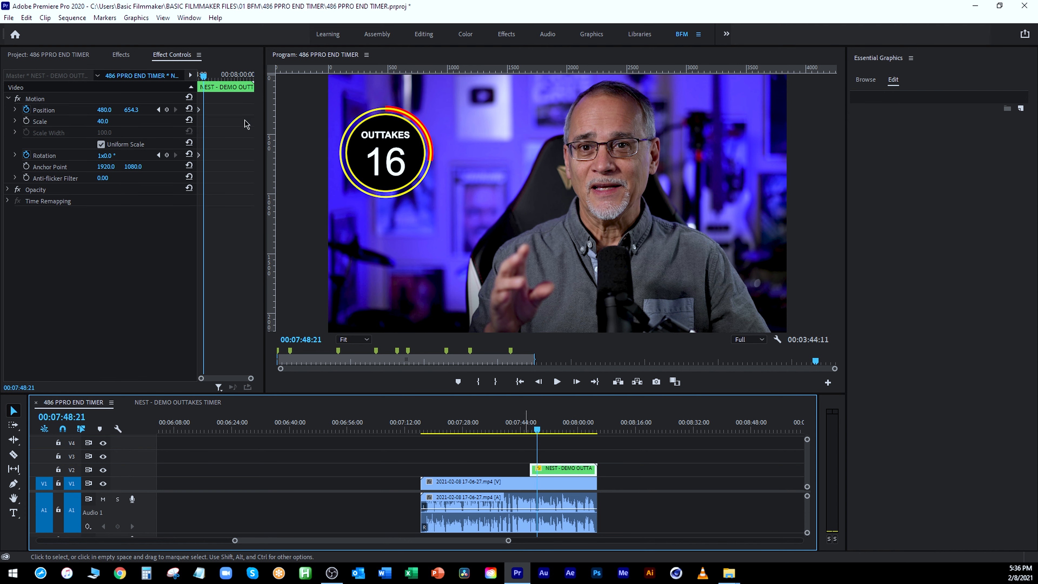
{"action": "left_click", "coordinate": [120, 55]}
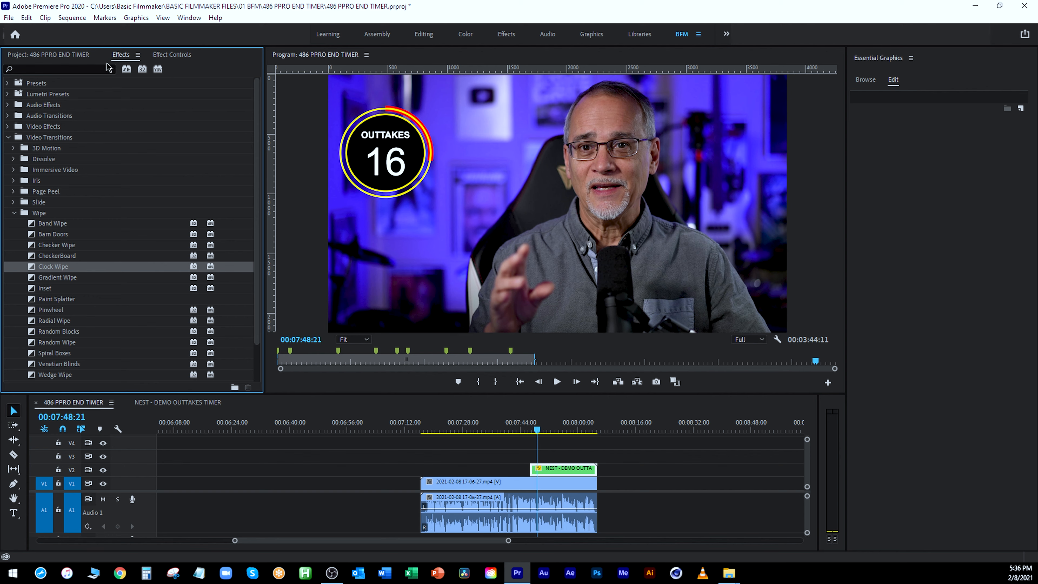
{"action": "left_click", "coordinate": [69, 67]}
{"action": "type", "text": "3d"}
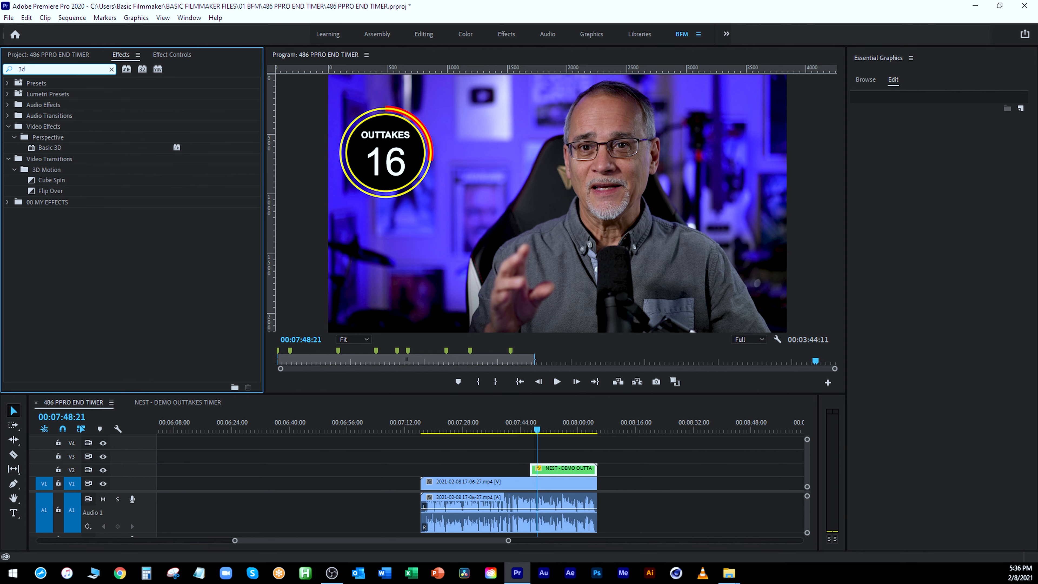
{"action": "left_click_drag", "start_coordinate": [31, 149], "coordinate": [544, 469]}
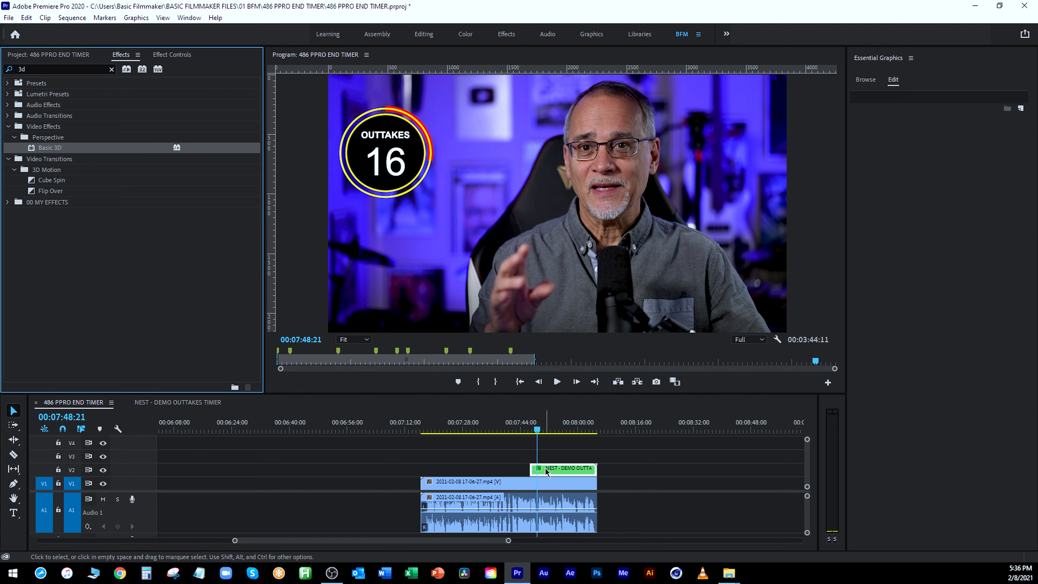
- Try out the Basic 3D Swivel and Tilt on the timer and reset both
{"action": "left_click", "coordinate": [172, 55]}
{"action": "mouse_move", "coordinate": [103, 235]}
{"action": "left_mouse_down"}
{"action": "mouse_move", "coordinate": [125, 235]}
{"action": "mouse_move", "coordinate": [86, 235]}
{"action": "mouse_move", "coordinate": [118, 235]}
{"action": "mouse_move", "coordinate": [109, 246]}
{"action": "left_mouse_up"}
{"action": "left_click", "coordinate": [188, 234]}
{"action": "left_click", "coordinate": [189, 245]}
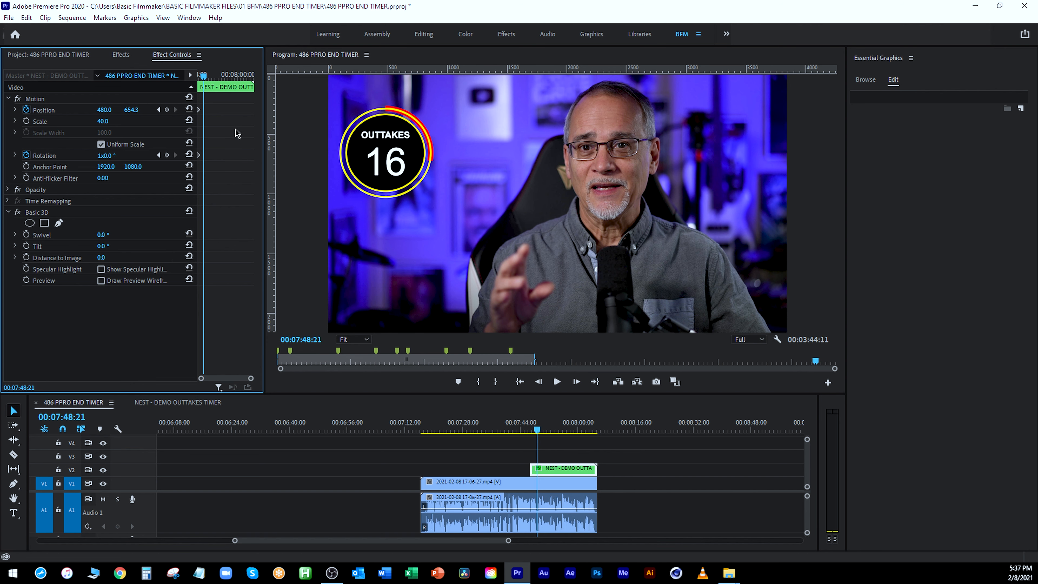
- Keyframe the timer's Basic 3D Swivel from 0.0 at the first entrance keyframe to -22.0 at the second, and play the result
{"action": "left_click", "coordinate": [157, 155]}
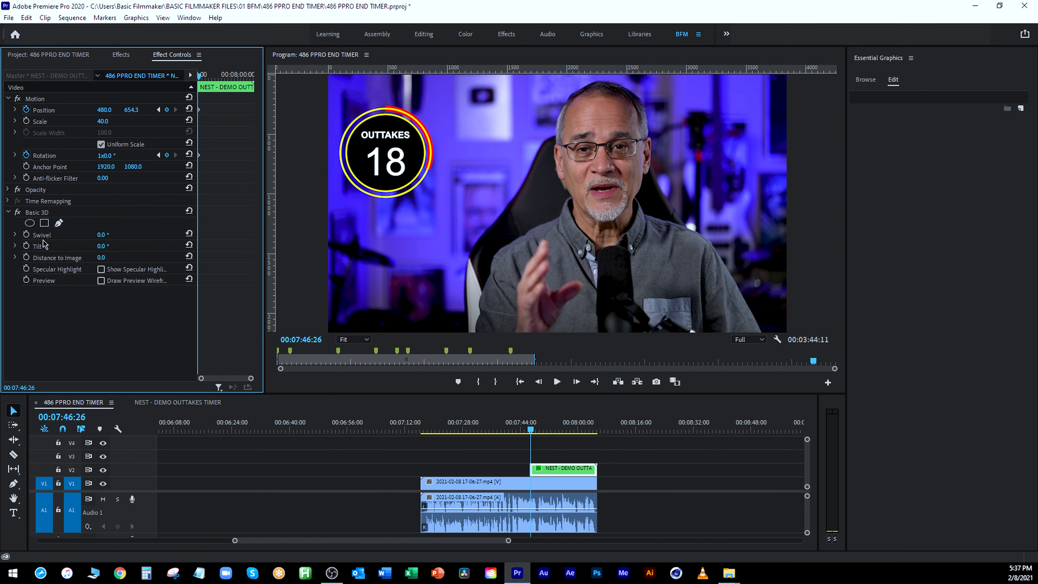
{"action": "left_click", "coordinate": [26, 234]}
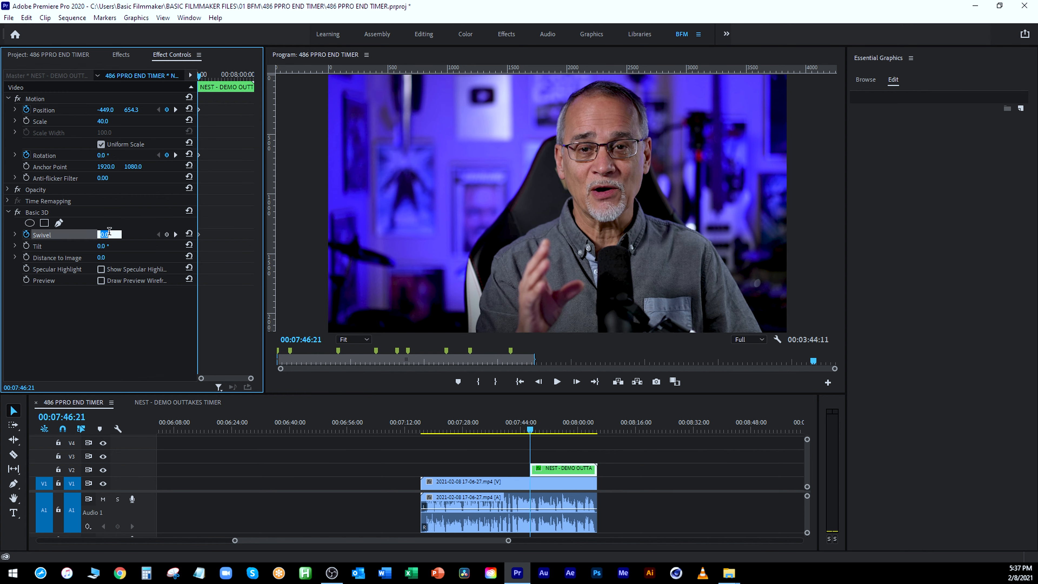
{"action": "left_click", "coordinate": [176, 234]}
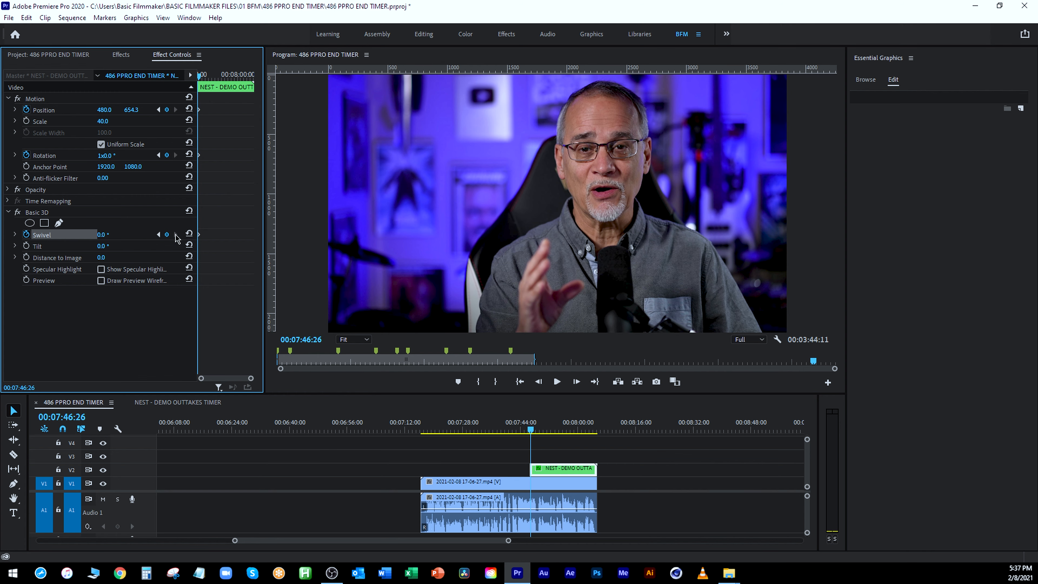
{"action": "mouse_move", "coordinate": [101, 235]}
{"action": "left_mouse_down"}
{"action": "mouse_move", "coordinate": [119, 234]}
{"action": "mouse_move", "coordinate": [92, 234]}
{"action": "left_mouse_up"}
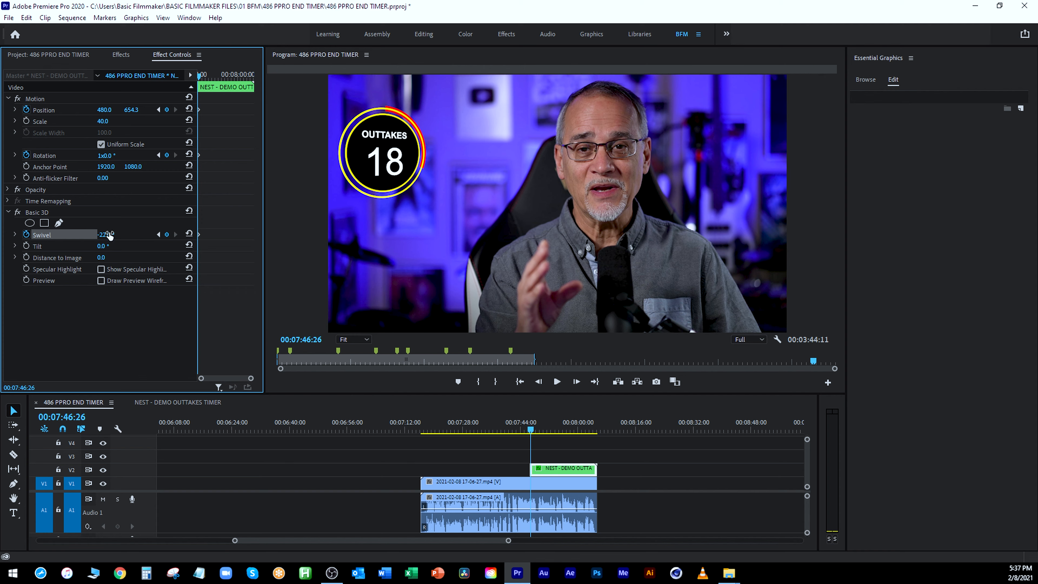
{"action": "left_click", "coordinate": [529, 432]}
{"action": "key", "text": "space"}
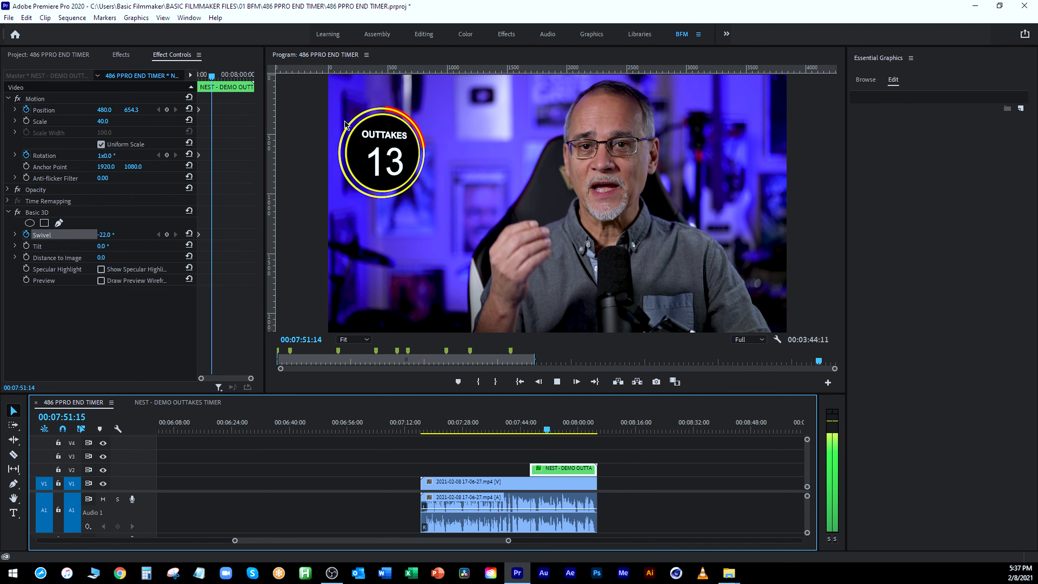
{"action": "key", "text": "space"}
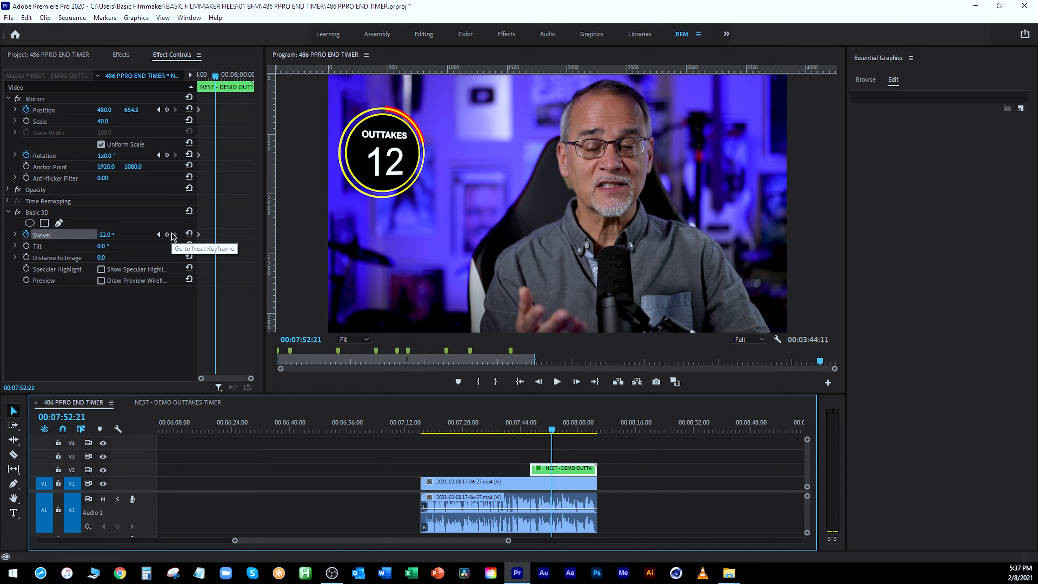
- Reset the timer's Swivel, remove its keyframes and delete the Basic 3D effect
{"action": "left_click", "coordinate": [188, 234]}
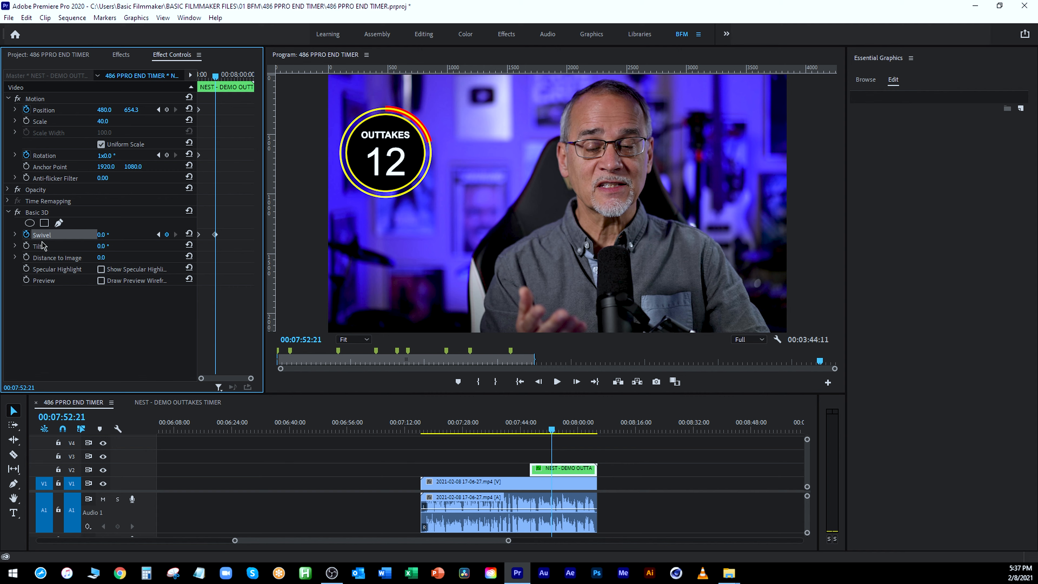
{"action": "left_click", "coordinate": [26, 234]}
{"action": "key", "text": "Return"}
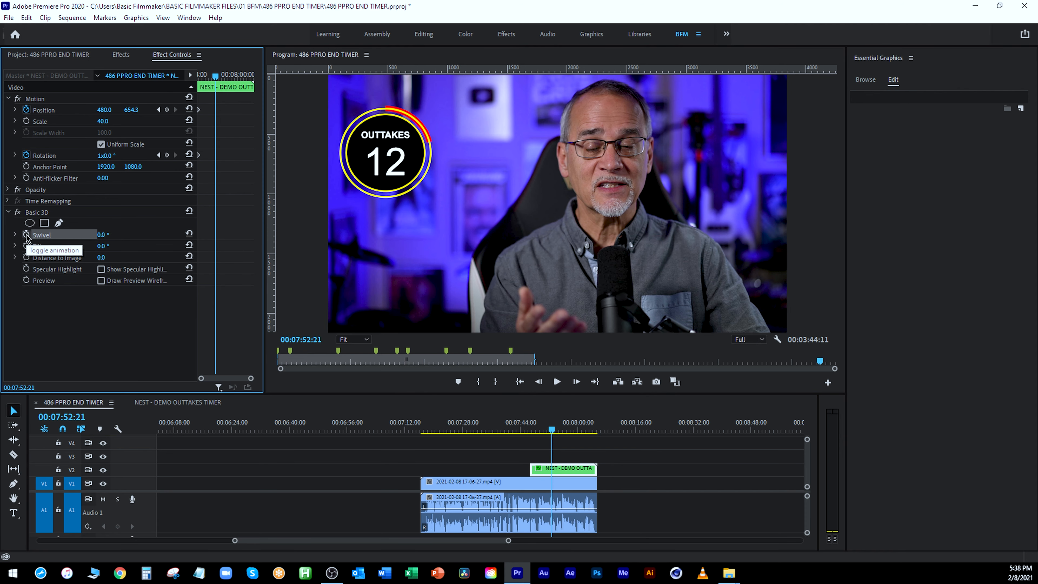
{"action": "left_click", "coordinate": [31, 216]}
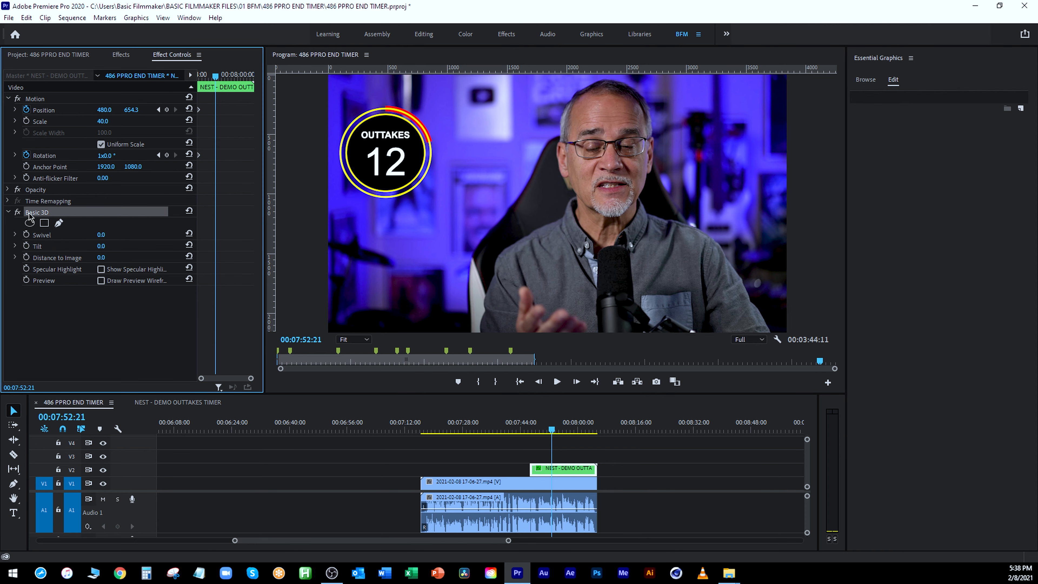
{"action": "key", "text": "Delete"}
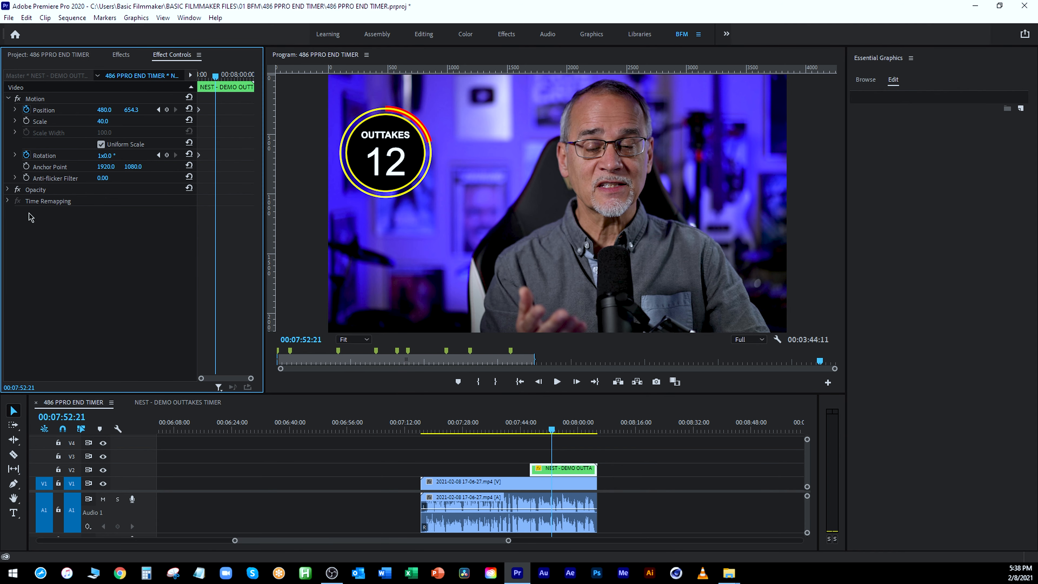
- Remove the timer's Rotation and Position keyframes
{"action": "left_click", "coordinate": [27, 155]}
{"action": "key", "text": "Return"}
{"action": "left_click", "coordinate": [26, 109]}
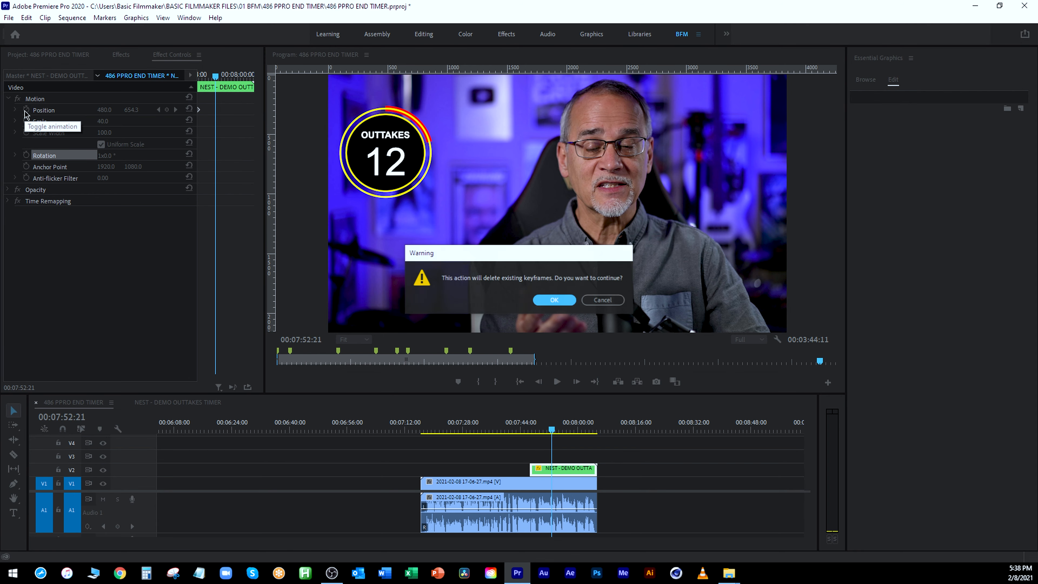
{"action": "key", "text": "Return"}
- Undo the removal of the timer's Position keyframes and play the slide-in from just before the clip's start
{"action": "left_click_drag", "start_coordinate": [544, 428], "coordinate": [445, 467]}
{"action": "mouse_move", "coordinate": [497, 423]}
{"action": "left_mouse_down"}
{"action": "mouse_move", "coordinate": [447, 419]}
{"action": "mouse_move", "coordinate": [509, 416]}
{"action": "left_mouse_up"}
{"action": "key", "text": "ctrl+z"}
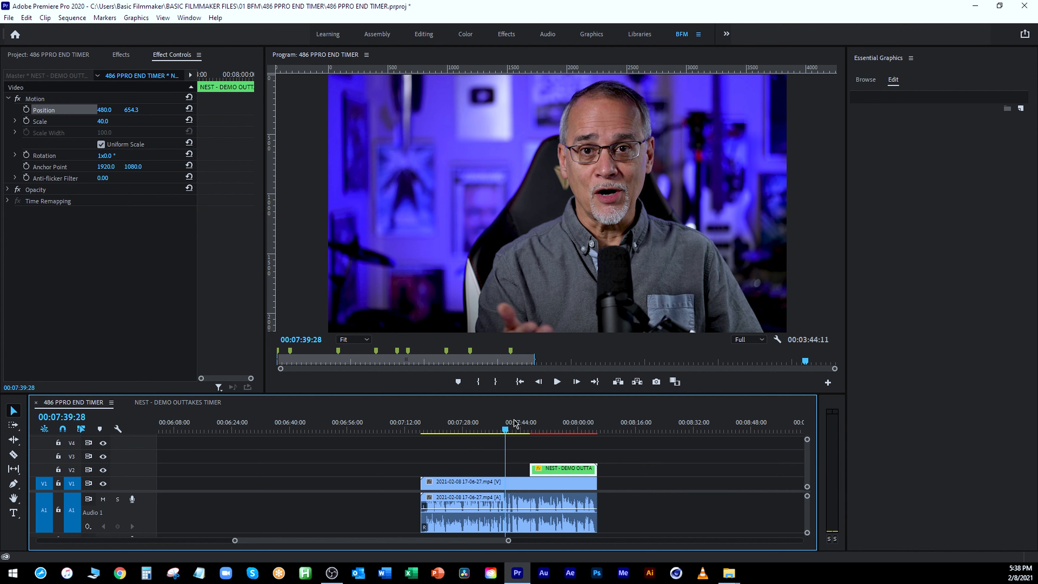
{"action": "left_click", "coordinate": [536, 421]}
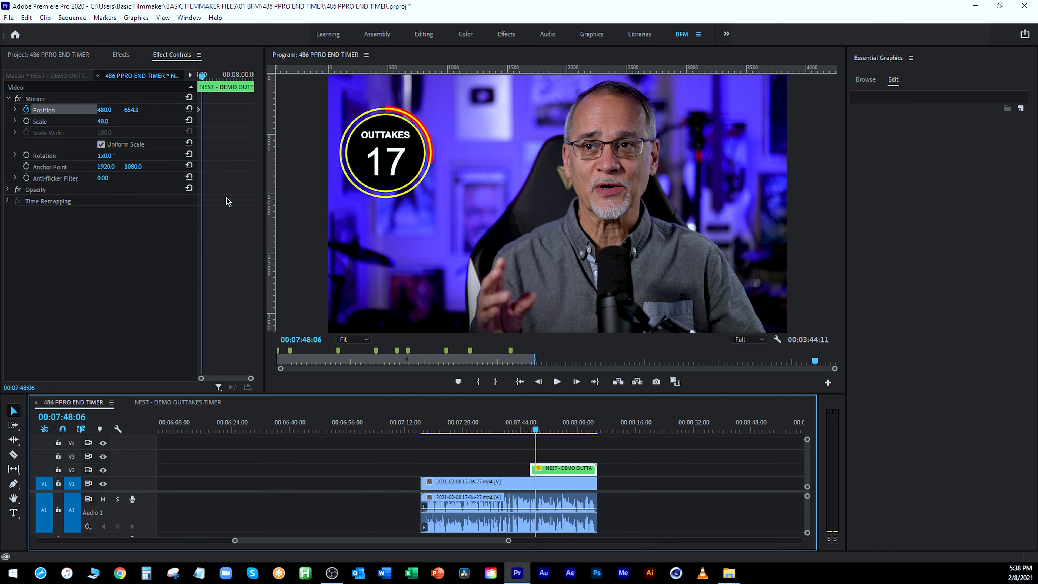
{"action": "key", "text": "grave"}
{"action": "key", "text": "grave"}
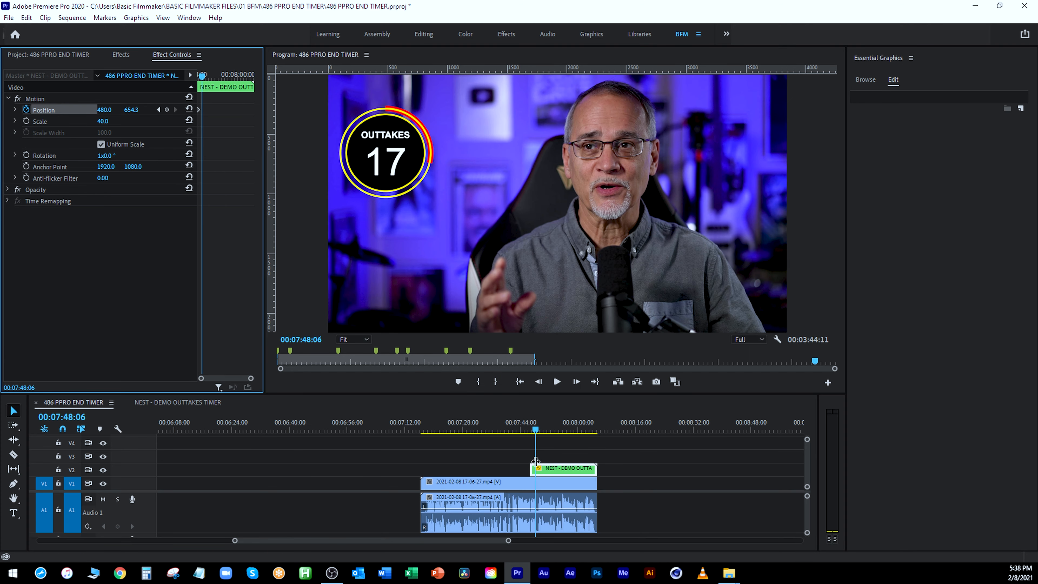
{"action": "left_click", "coordinate": [527, 431]}
{"action": "key", "text": "space"}
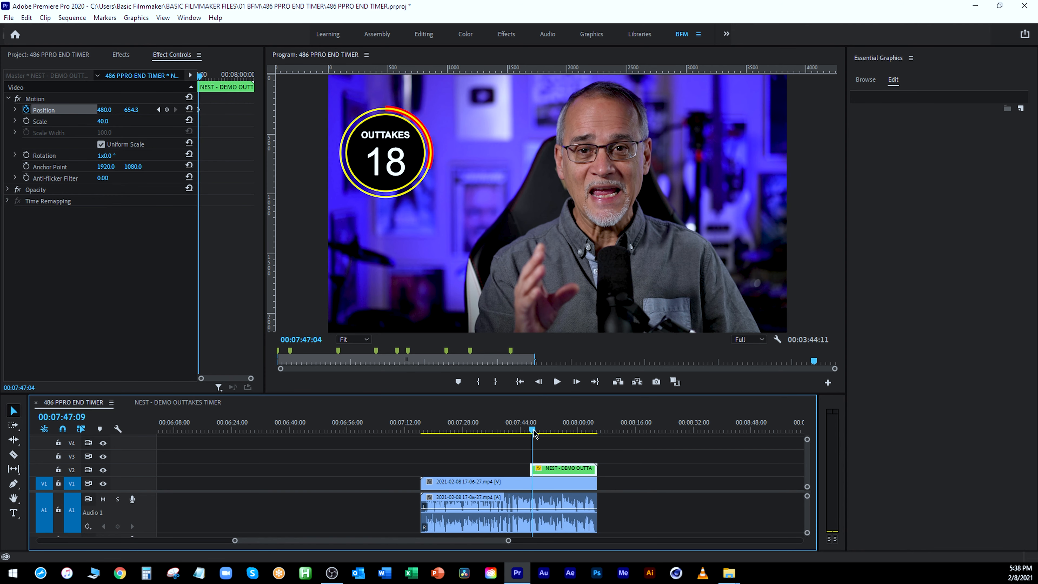
- Extend the timer clip's start back to about 00:07:24:24 and move both Position keyframes to its new beginning
{"action": "left_click_drag", "start_coordinate": [527, 471], "coordinate": [448, 469]}
{"action": "left_click_drag", "start_coordinate": [477, 428], "coordinate": [451, 428]}
{"action": "left_click", "coordinate": [225, 162]}
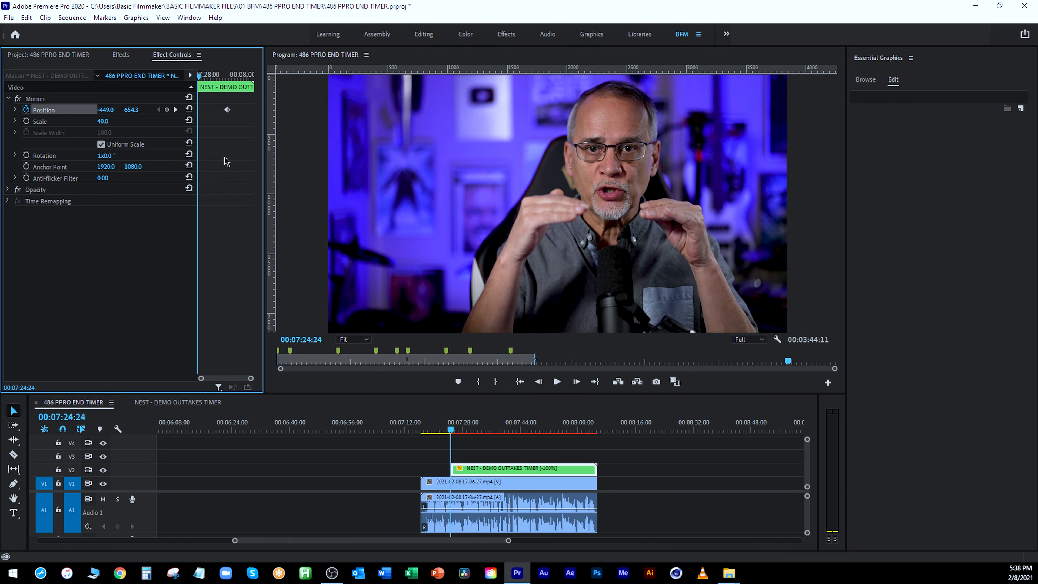
{"action": "key", "text": "grave"}
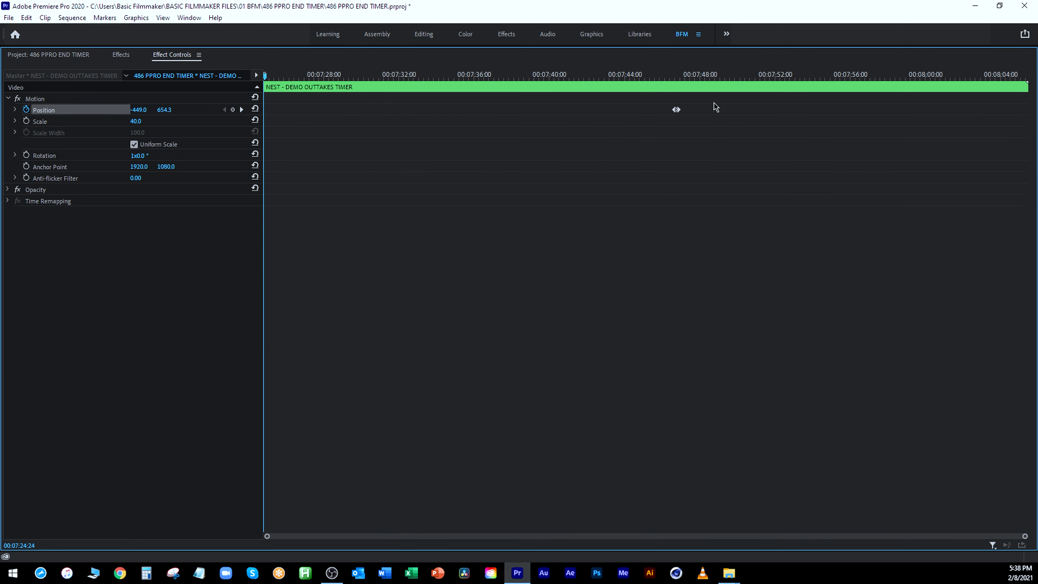
{"action": "left_click_drag", "start_coordinate": [713, 107], "coordinate": [269, 144]}
{"action": "key", "text": "grave"}
- Play the slide-in at the extended clip's start, and remove the timer's Position keyframes
{"action": "left_click", "coordinate": [446, 434]}
{"action": "key", "text": "space"}
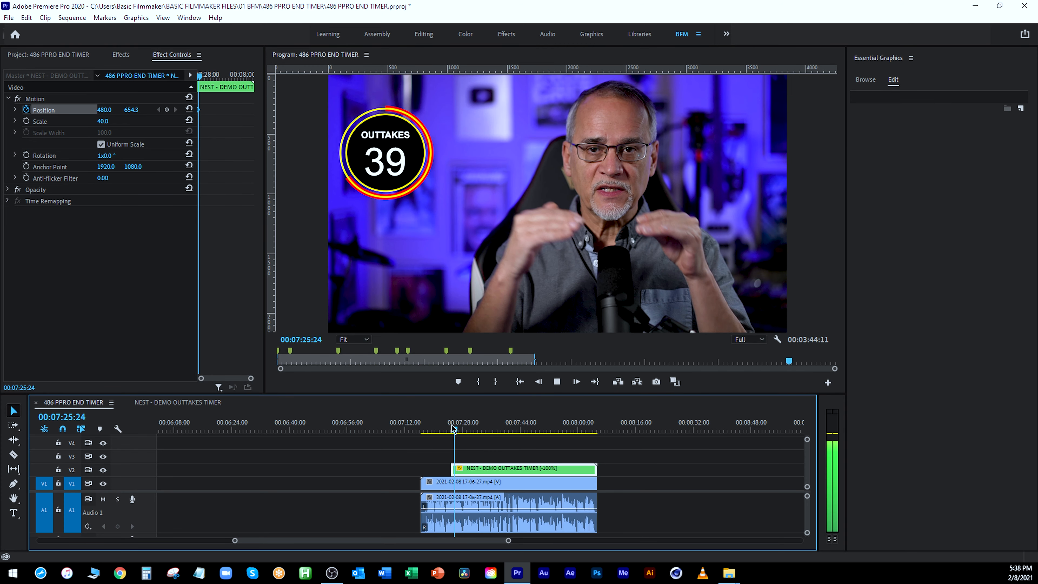
{"action": "key", "text": "space"}
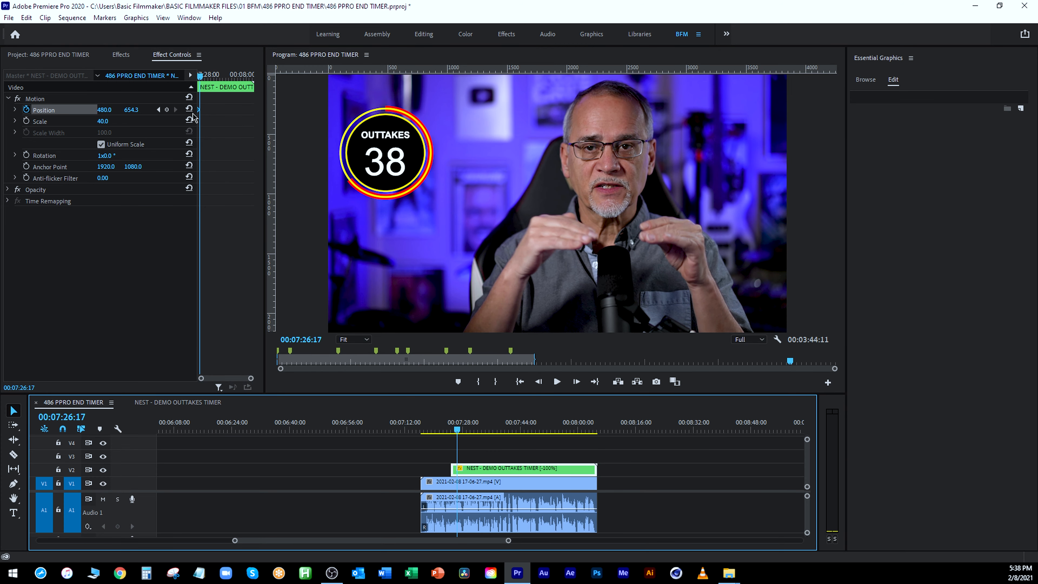
{"action": "left_click", "coordinate": [26, 110]}
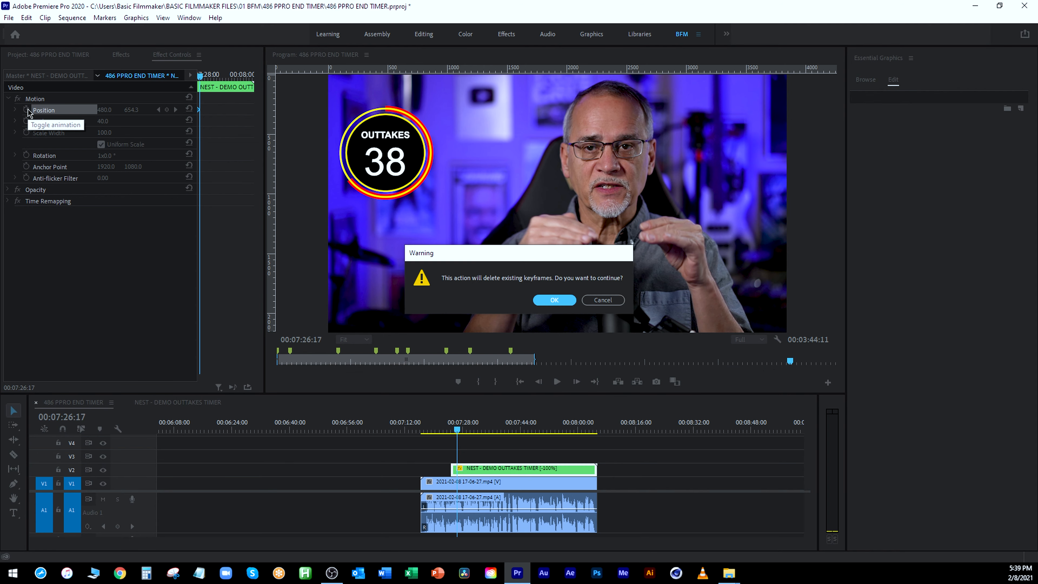
{"action": "left_click", "coordinate": [555, 300]}
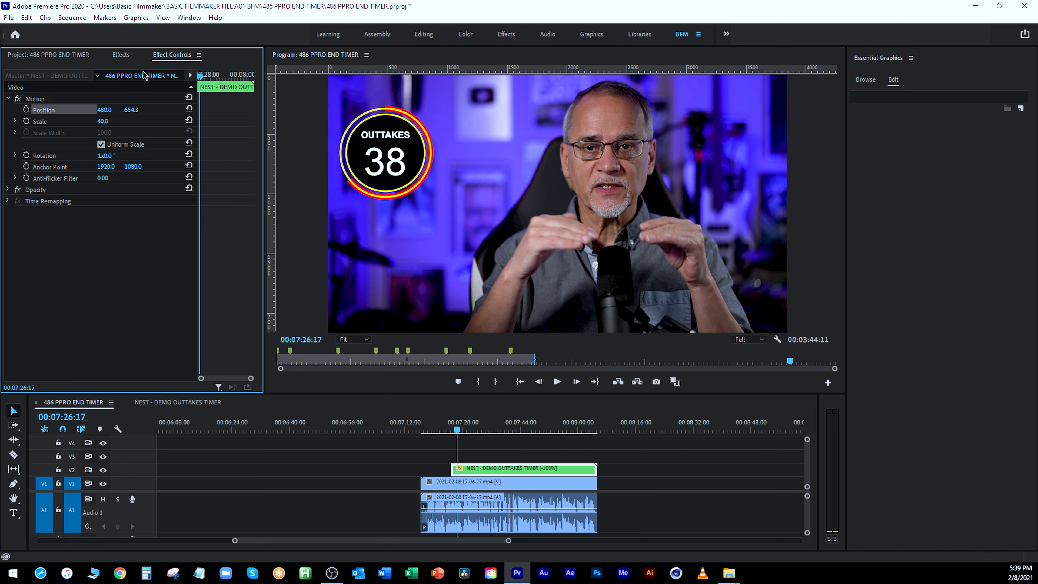
- Clear the effects search and apply the Wipe video transition to the start of the timer clip
{"action": "left_click", "coordinate": [120, 55]}
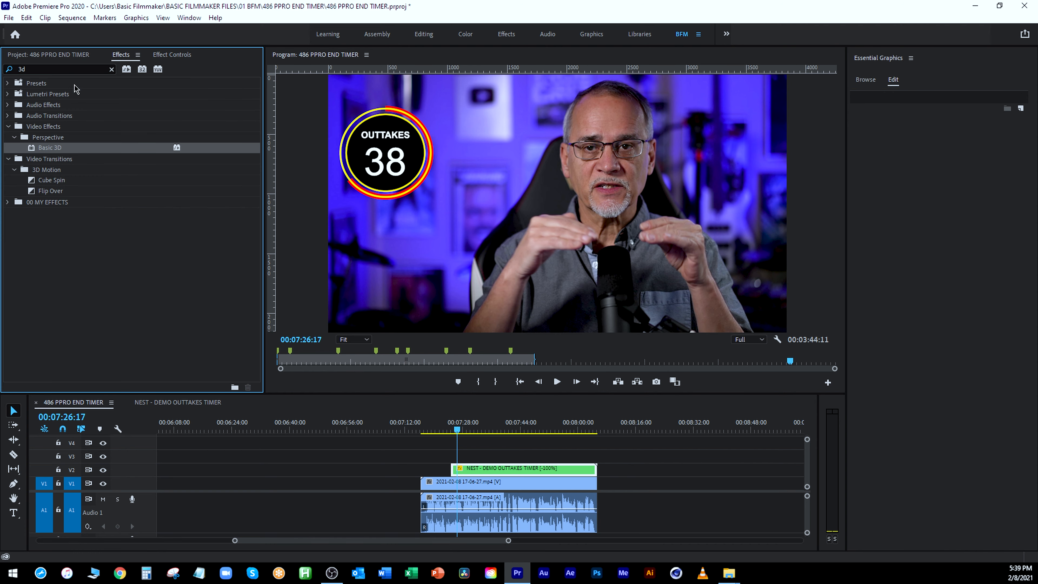
{"action": "left_click", "coordinate": [111, 69]}
{"action": "left_click", "coordinate": [8, 137]}
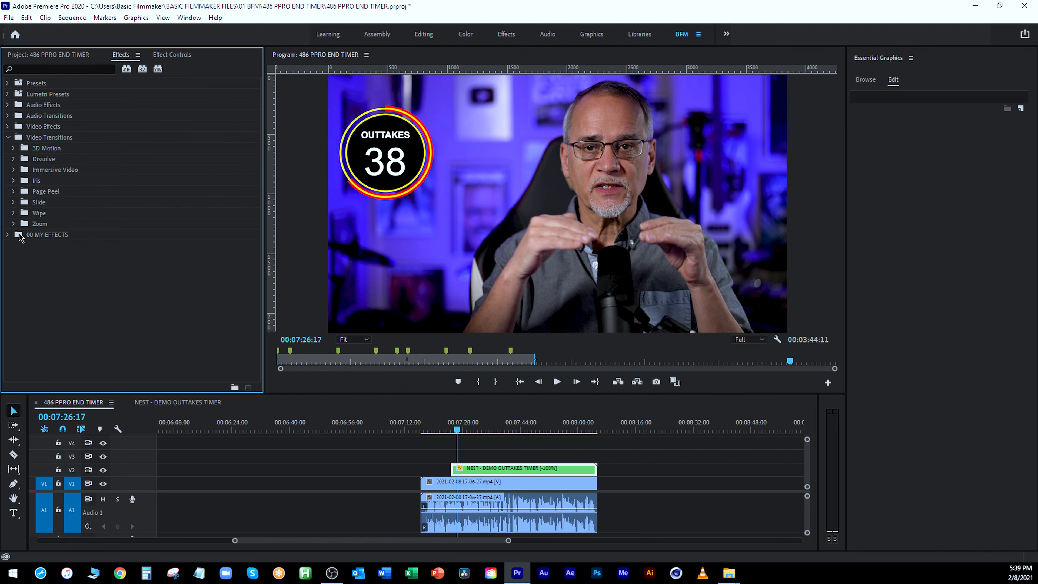
{"action": "left_click", "coordinate": [14, 213]}
{"action": "scroll", "coordinate": [92, 241], "scroll_direction": "down", "scroll_amount": 2}
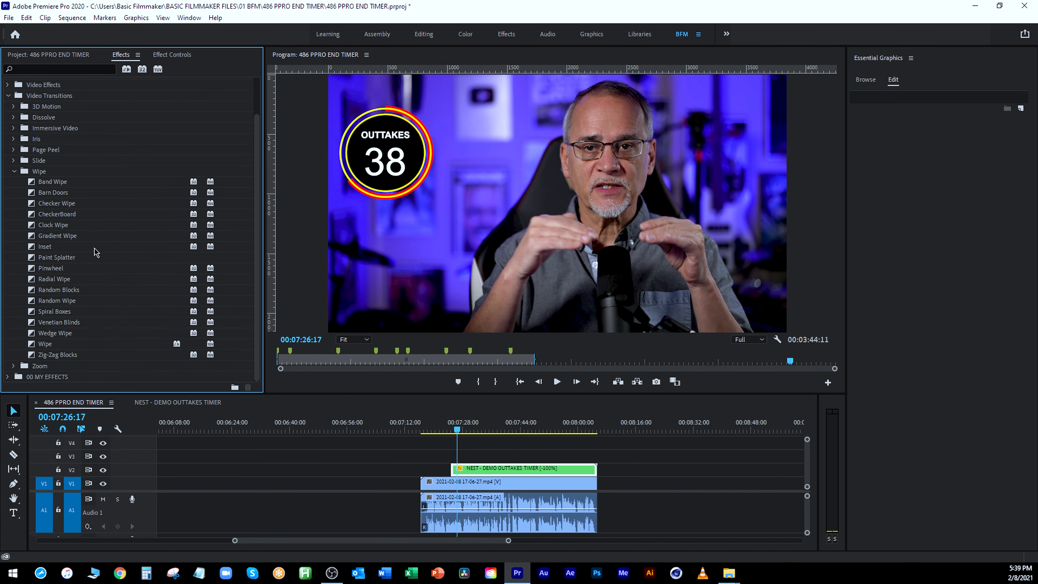
{"action": "left_click_drag", "start_coordinate": [33, 347], "coordinate": [457, 469]}
- Set the duration of the Wipe transition at the timer clip's start to 24 frames
{"action": "scroll", "coordinate": [454, 462], "scroll_direction": "up", "scroll_amount": 5}
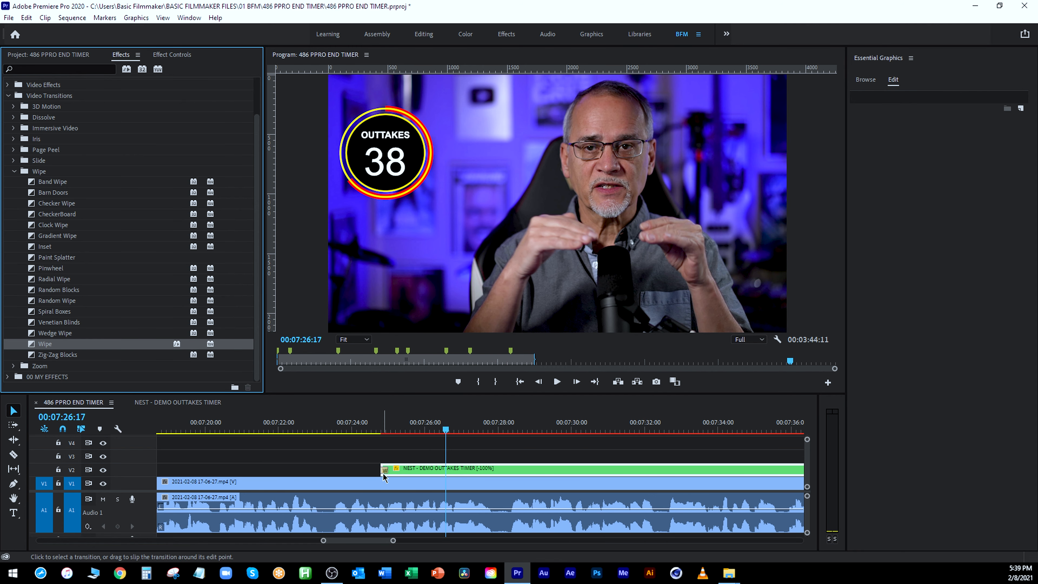
{"action": "double_click", "coordinate": [383, 472]}
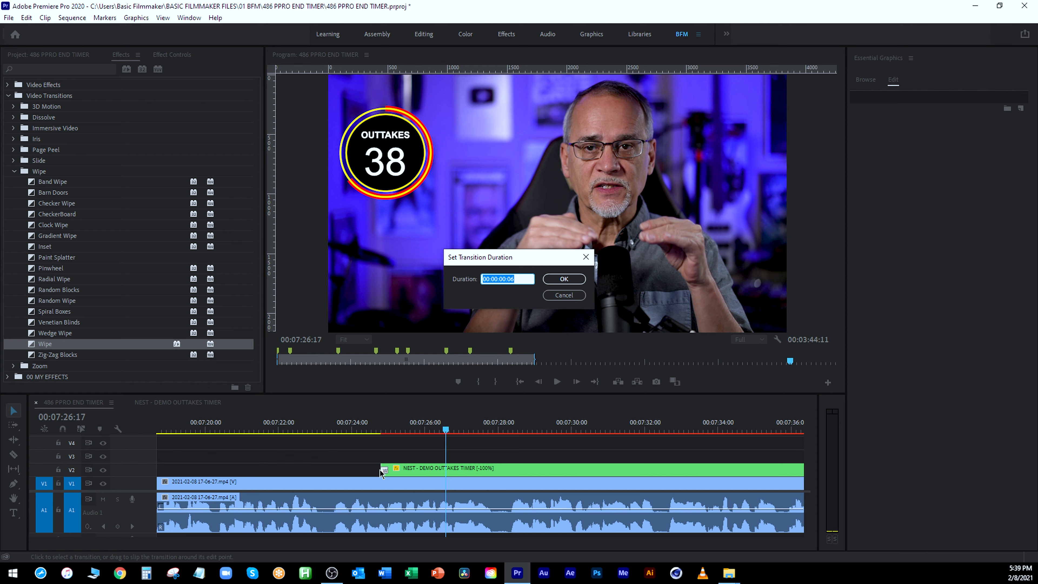
{"action": "type", "text": "24"}
{"action": "key", "text": "Return"}
{"action": "scroll", "coordinate": [305, 442], "scroll_direction": "down", "scroll_amount": 6}
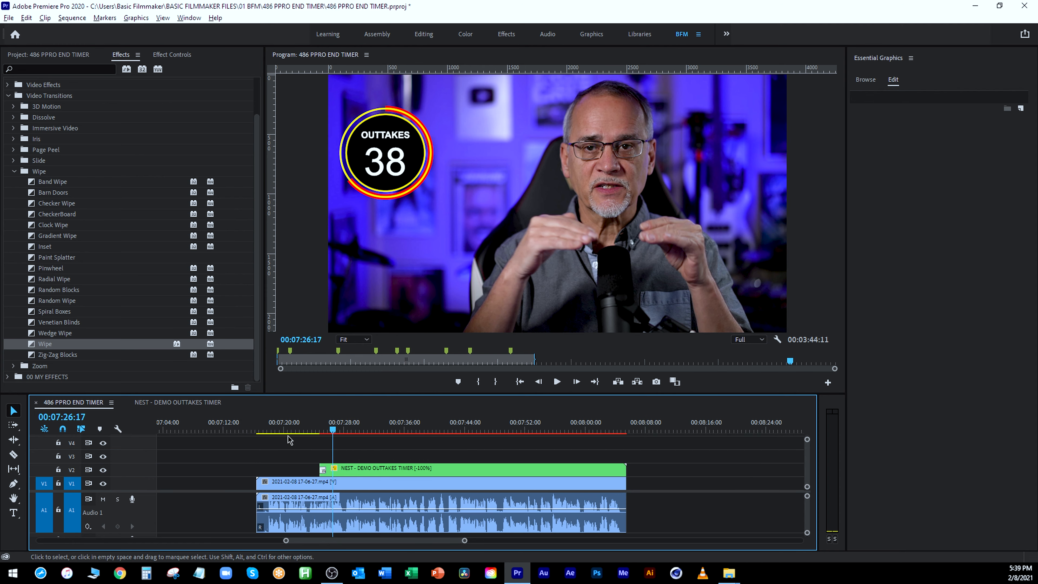
- Play back the Wipe transition at the start of the timer clip
{"action": "left_click_drag", "start_coordinate": [334, 432], "coordinate": [317, 433]}
{"action": "key", "text": "space"}
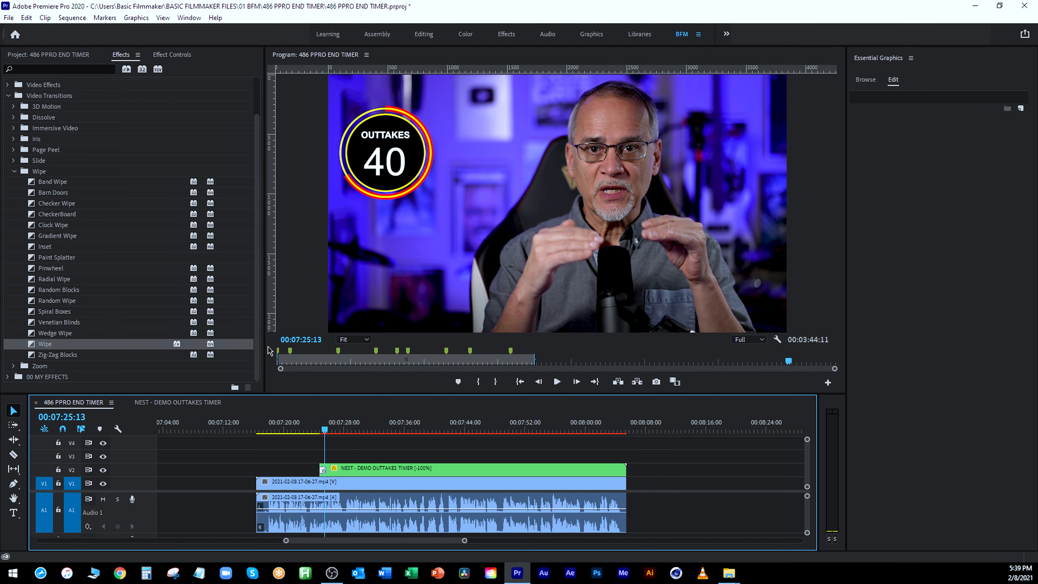
{"action": "left_click", "coordinate": [321, 432]}
{"action": "key", "text": "space"}
{"action": "key", "text": "space"}
- Apply the Wipe video transition to the end of the timer clip and set its duration to 24 frames
{"action": "left_click_drag", "start_coordinate": [32, 346], "coordinate": [625, 471]}
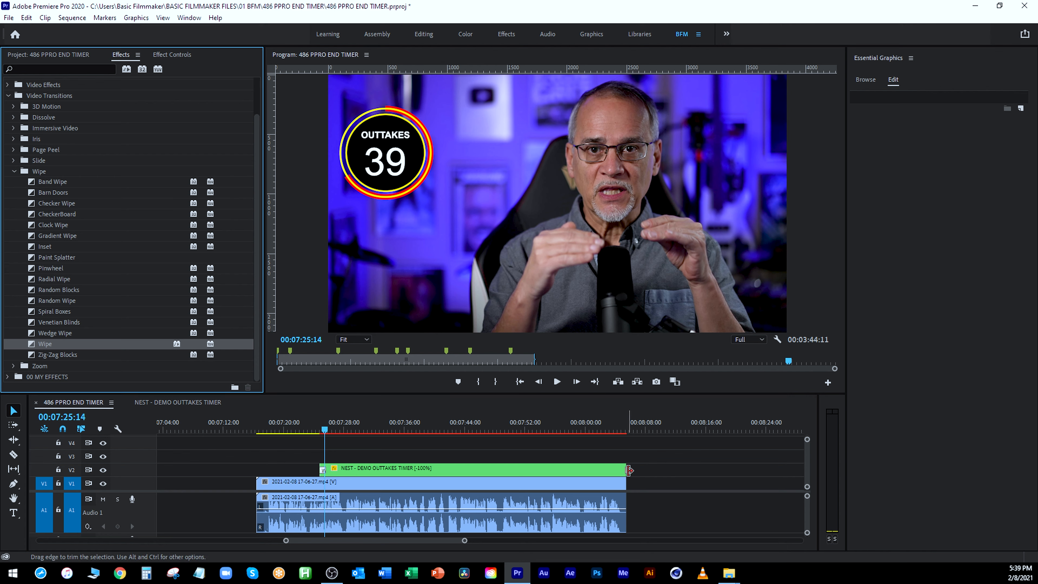
{"action": "double_click", "coordinate": [626, 475]}
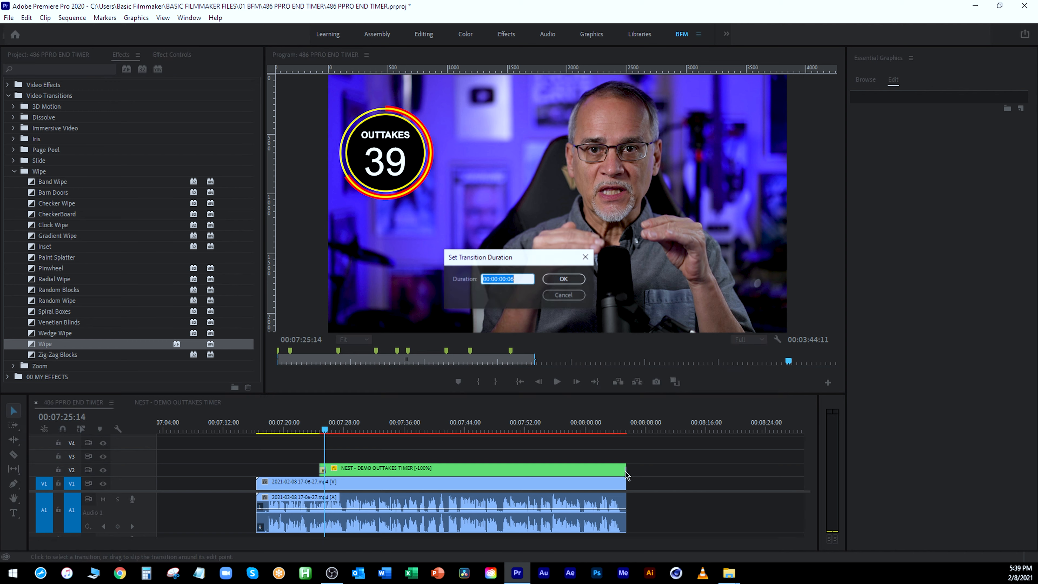
{"action": "type", "text": "24"}
{"action": "key", "text": "Return"}
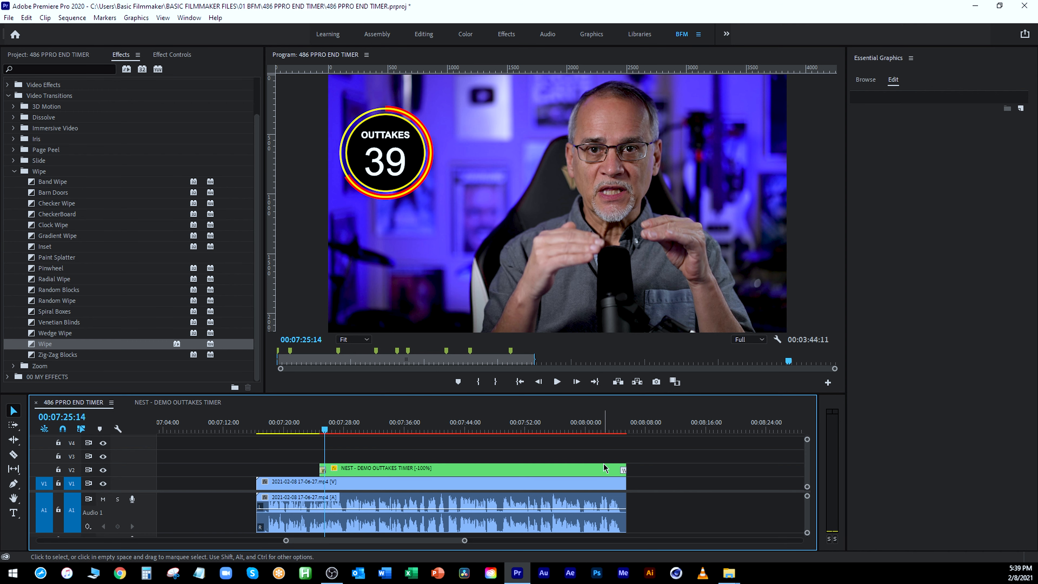
- Play back the end of the timer clip and stop partway through its closing Wipe transition
{"action": "left_click", "coordinate": [616, 429]}
{"action": "key", "text": "space"}
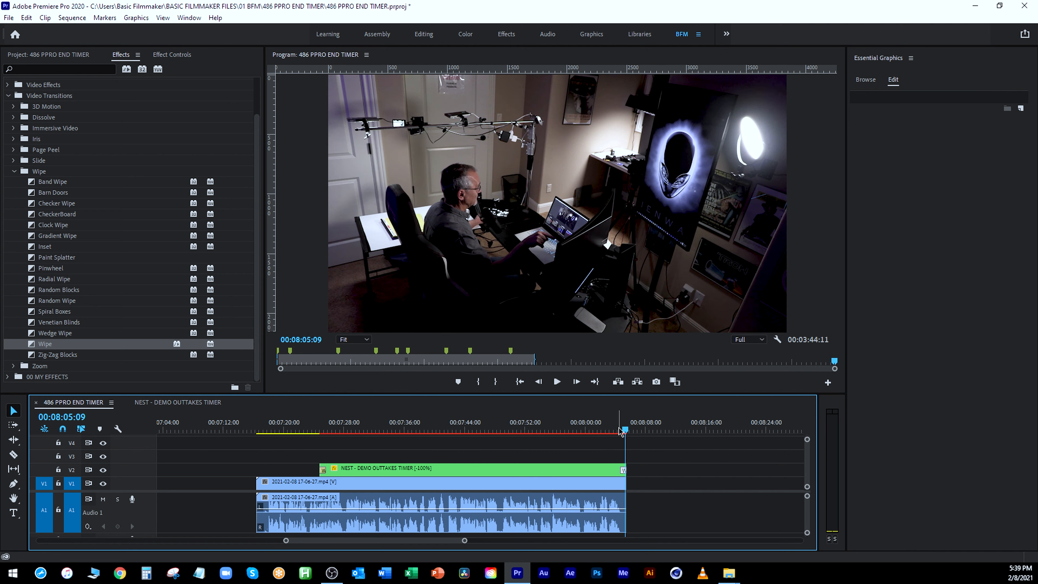
{"action": "left_click", "coordinate": [619, 431]}
{"action": "left_click", "coordinate": [622, 429]}
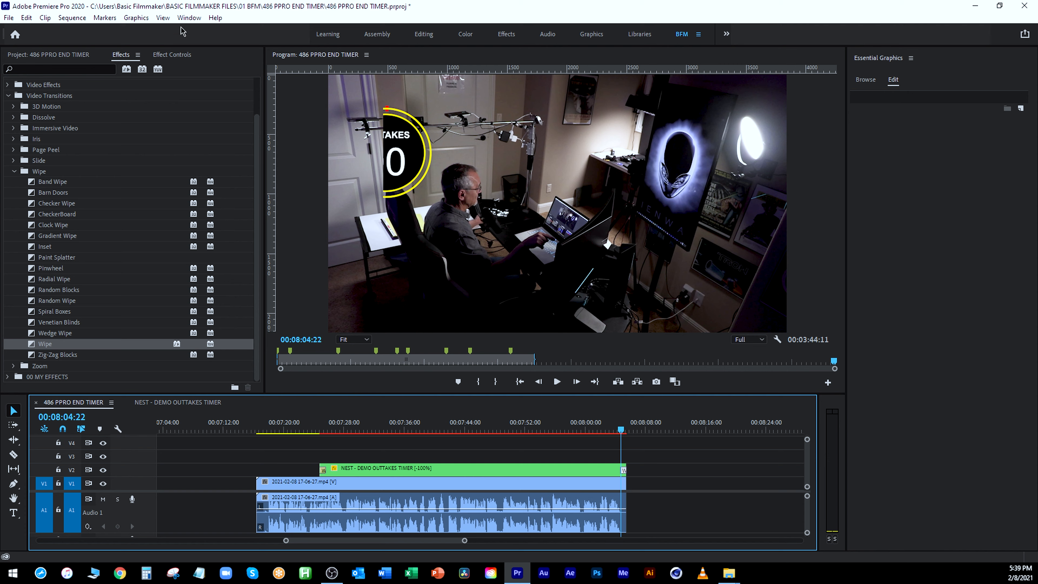
- Reverse the direction of the Wipe transition at the timer clip's end and play it back
{"action": "left_click", "coordinate": [174, 58]}
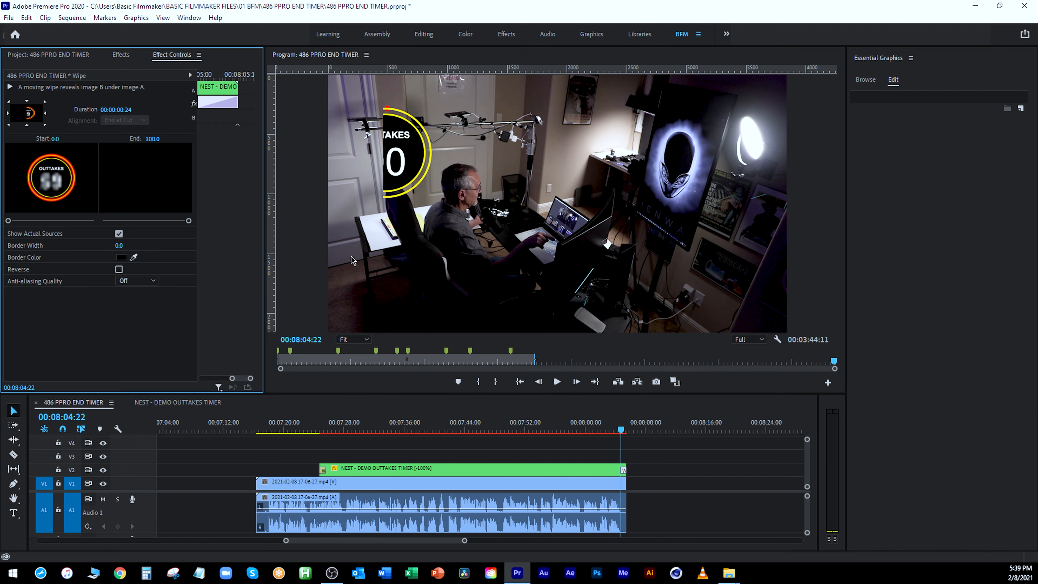
{"action": "left_click", "coordinate": [625, 472]}
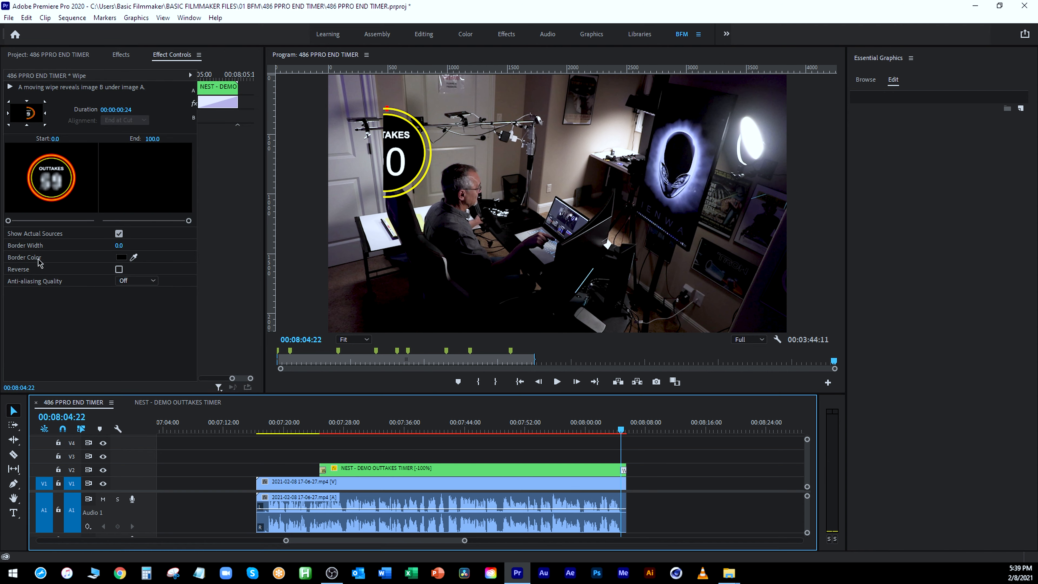
{"action": "left_click", "coordinate": [119, 269]}
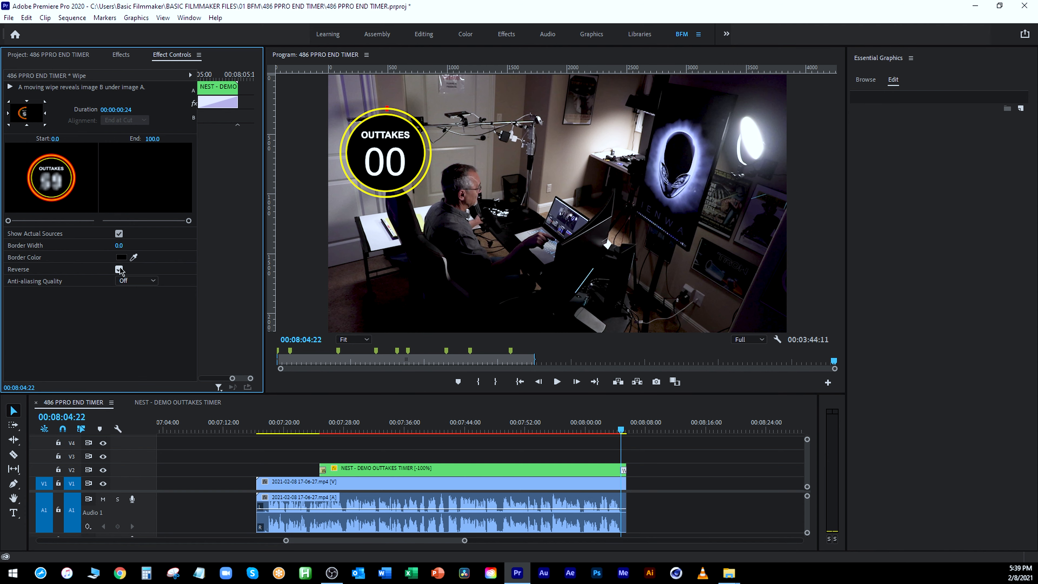
{"action": "key", "text": "space"}
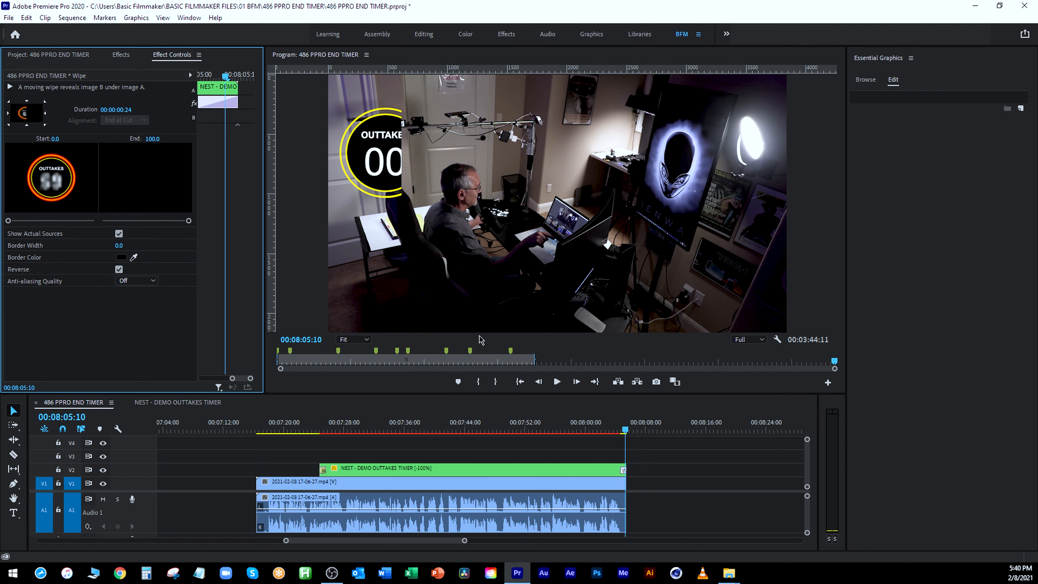
{"action": "key", "text": "Left"}
{"action": "key", "text": "Left"}
{"action": "key", "text": "Left"}
{"action": "key", "text": "Left"}
{"action": "key", "text": "Left"}
{"action": "key", "text": "Left"}
{"action": "key", "text": "Left"}
- Move the timer clip to start at about 00:07:20:00 and trim its end back to about 00:07:56:00
{"action": "left_click", "coordinate": [481, 474]}
{"action": "left_click_drag", "start_coordinate": [481, 475], "coordinate": [443, 474]}
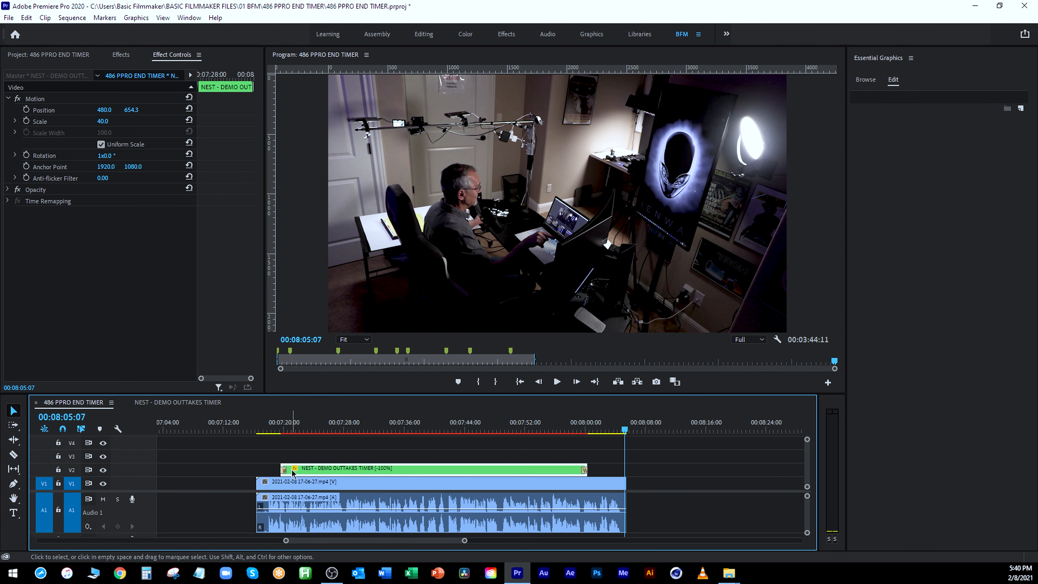
{"action": "left_click_drag", "start_coordinate": [283, 470], "coordinate": [438, 469]}
{"action": "left_click", "coordinate": [433, 422]}
{"action": "left_click_drag", "start_coordinate": [434, 422], "coordinate": [516, 473]}
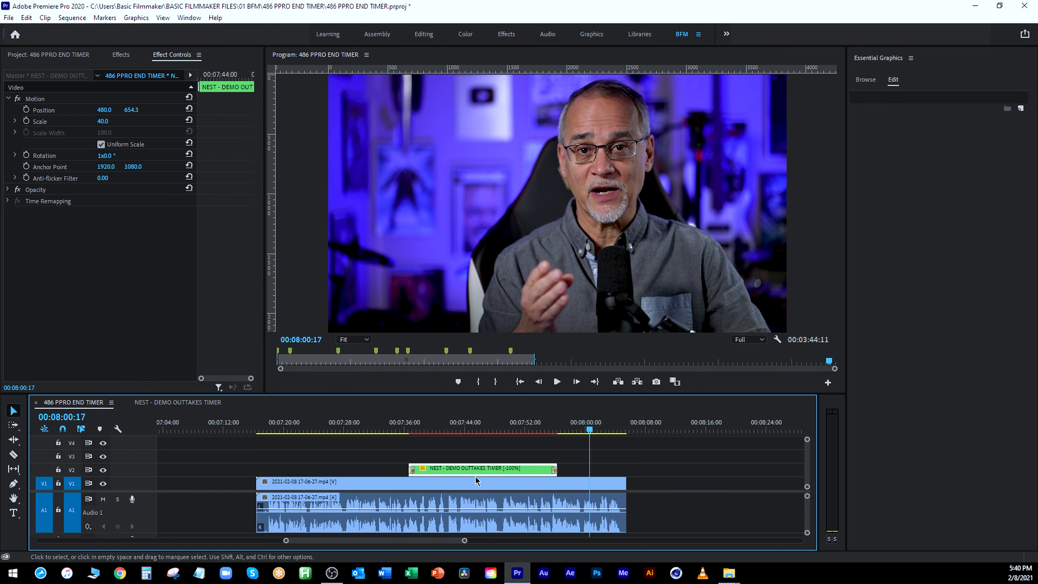
{"action": "left_click_drag", "start_coordinate": [410, 469], "coordinate": [283, 466]}
- Play the opening of the repositioned timer clip from about 00:07:20:00
{"action": "left_click", "coordinate": [283, 424]}
{"action": "key", "text": "space"}
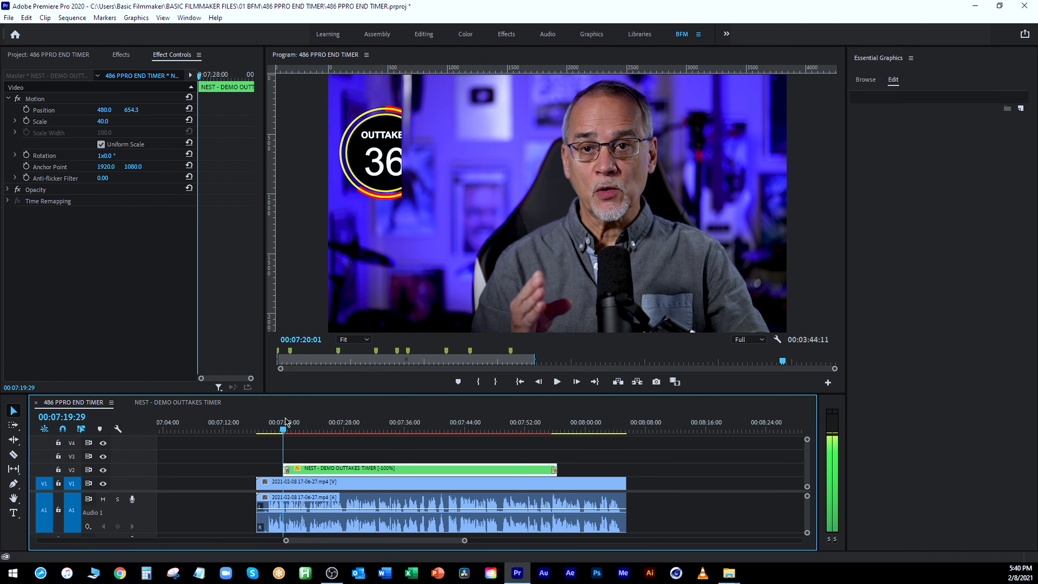
{"action": "left_click", "coordinate": [282, 424]}
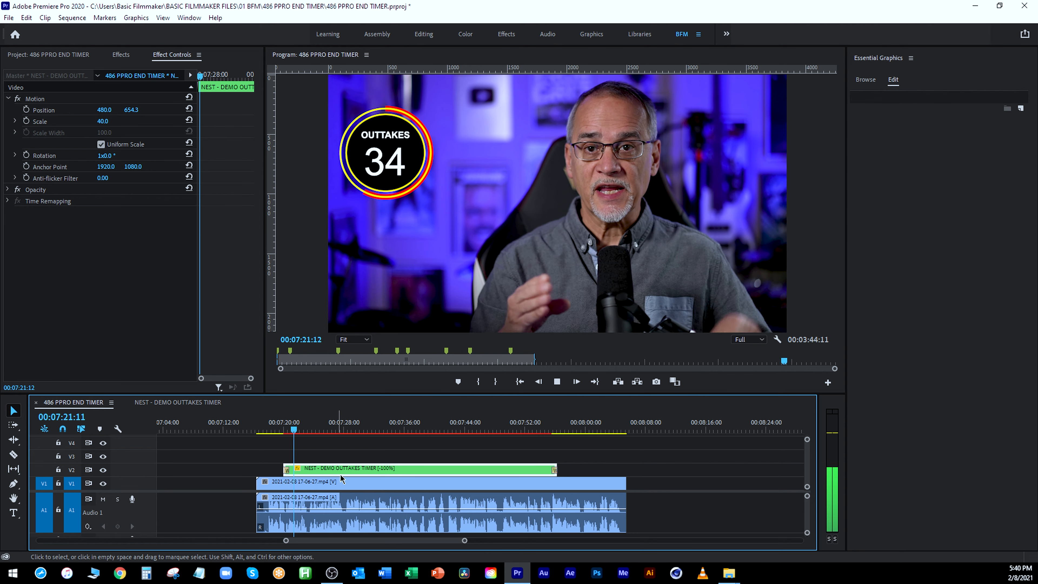
{"action": "key", "text": "space"}
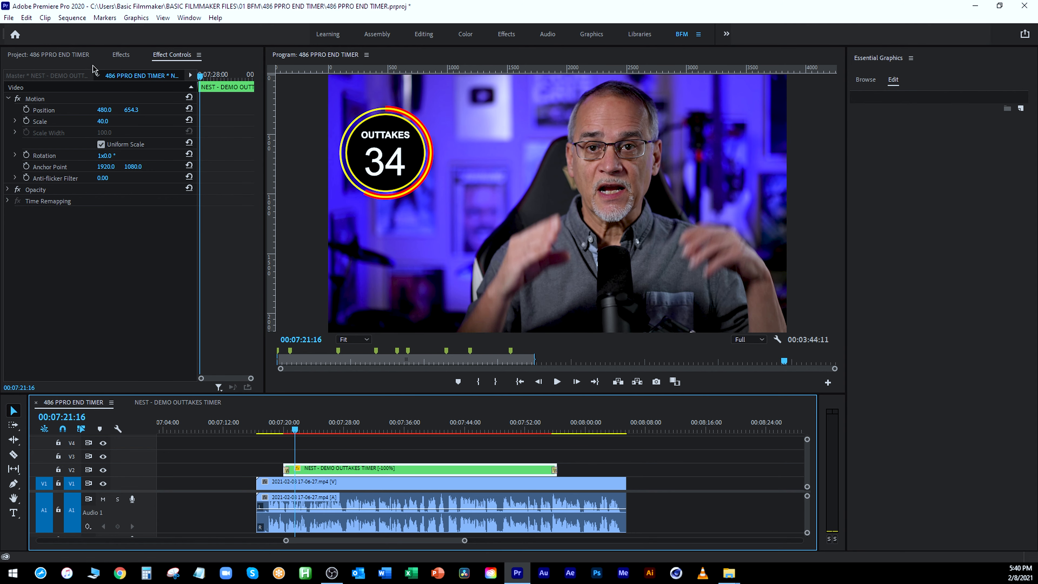
- Scale the timer clip to 35 and move it to the frame's lower-left area, at about position 466.4, 1528.3
{"action": "left_click", "coordinate": [44, 111]}
{"action": "left_click_drag", "start_coordinate": [106, 122], "coordinate": [103, 122]}
{"action": "left_click_drag", "start_coordinate": [420, 161], "coordinate": [420, 277]}
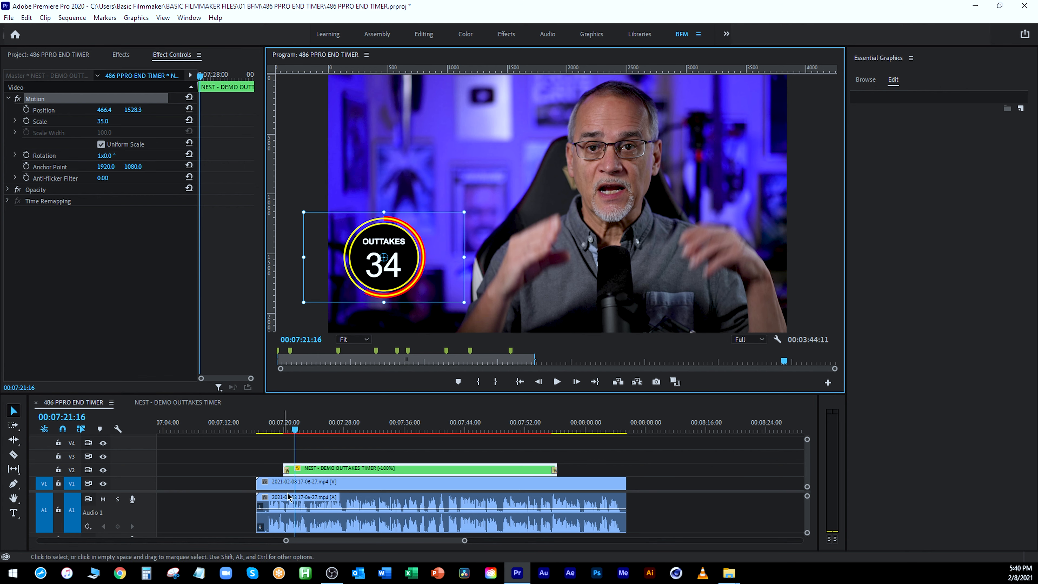
- Open the timer nest, make its PINK MATTE track visible, scrub through the countdown and return to the main sequence
{"action": "left_click_drag", "start_coordinate": [295, 433], "coordinate": [357, 461]}
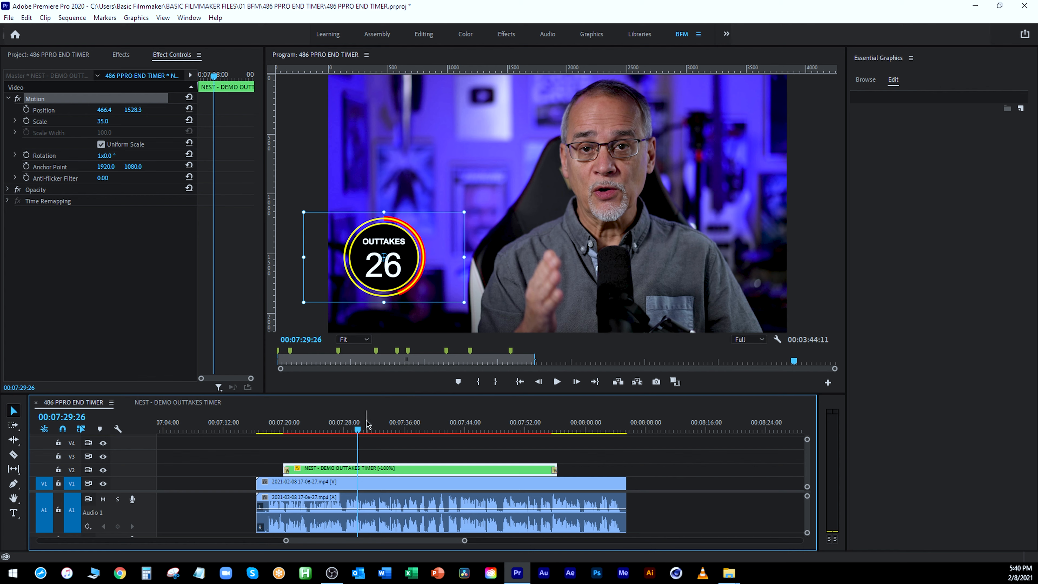
{"action": "double_click", "coordinate": [384, 472]}
{"action": "mouse_move", "coordinate": [373, 428]}
{"action": "left_mouse_down"}
{"action": "mouse_move", "coordinate": [158, 428]}
{"action": "mouse_move", "coordinate": [365, 428]}
{"action": "left_mouse_up"}
{"action": "left_click", "coordinate": [103, 520]}
{"action": "left_click_drag", "start_coordinate": [282, 428], "coordinate": [429, 428]}
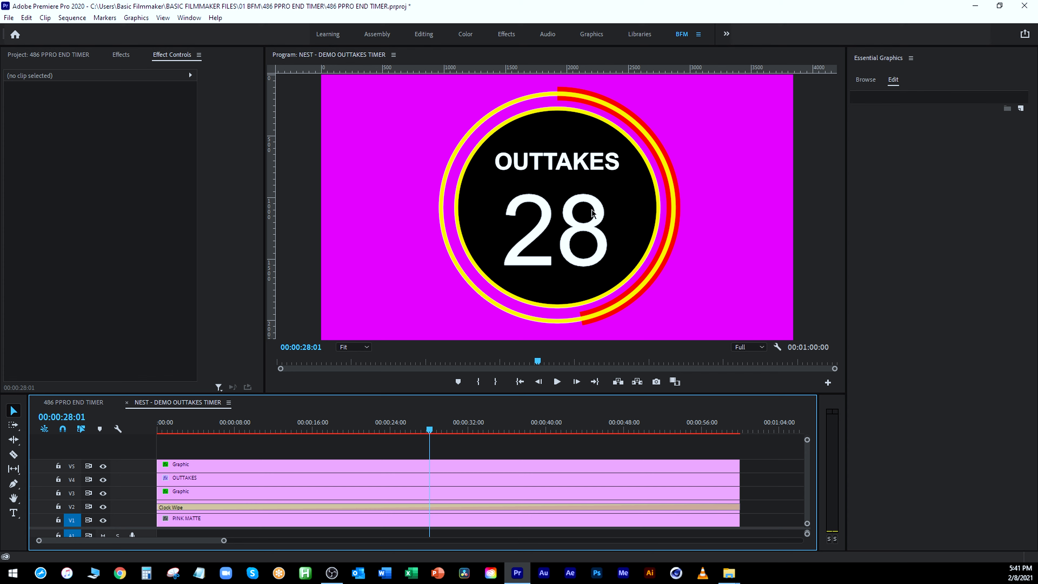
{"action": "left_click", "coordinate": [75, 402]}
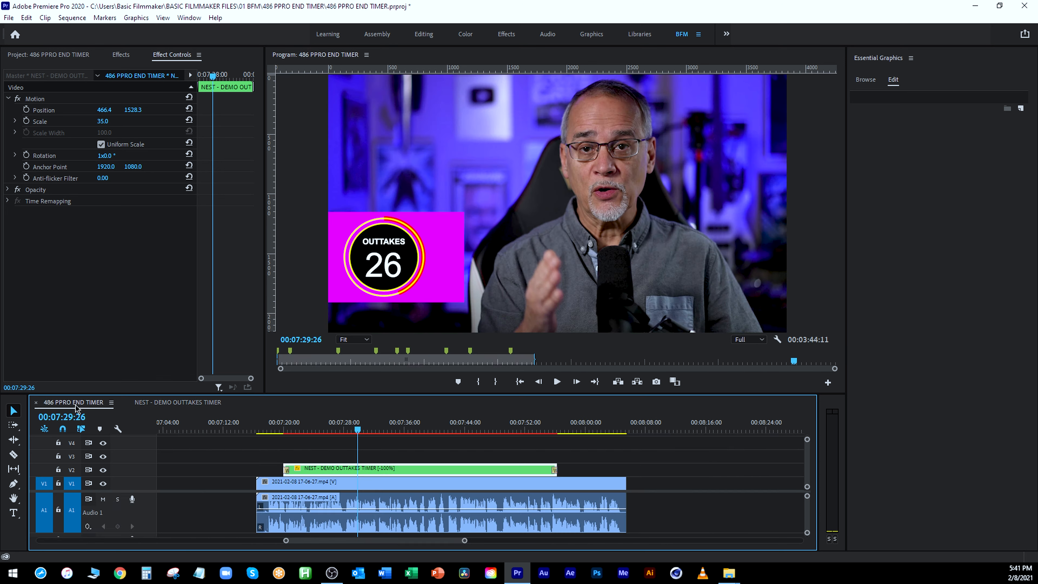
- Hide the PINK MATTE track in the timer nest and check the timer in the main sequence
{"action": "left_click", "coordinate": [338, 431]}
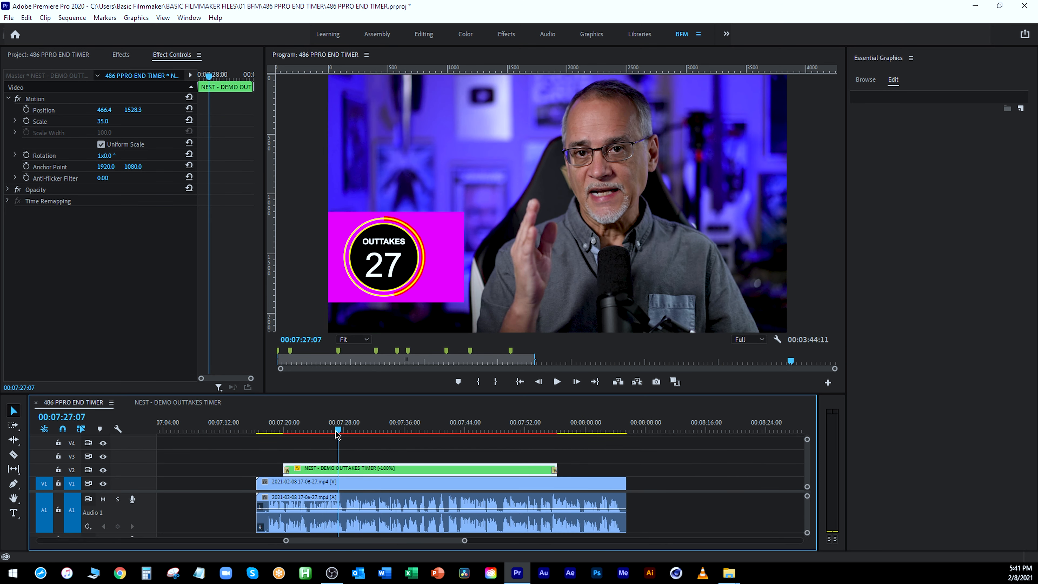
{"action": "double_click", "coordinate": [358, 476]}
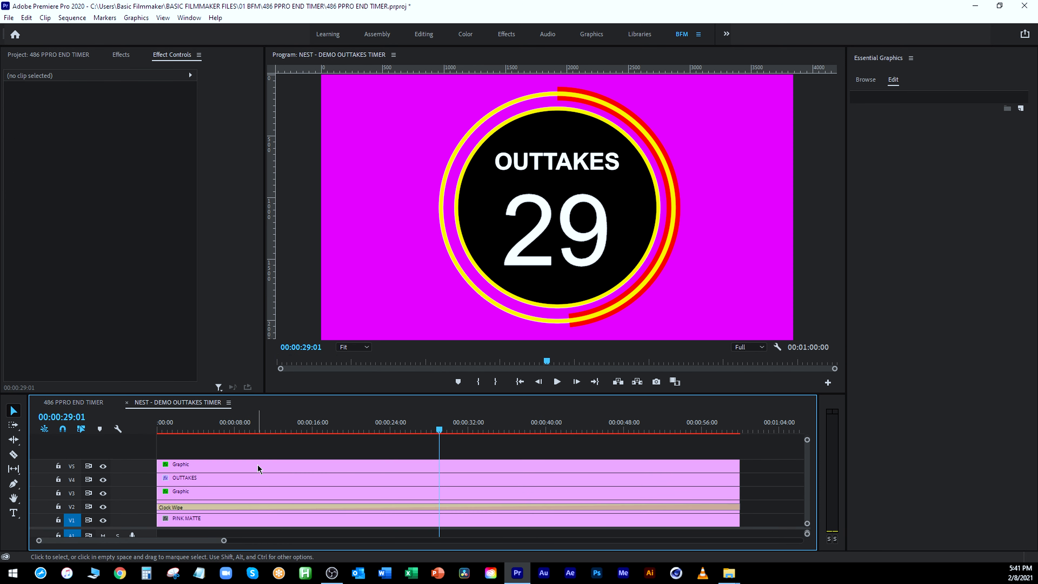
{"action": "left_click", "coordinate": [102, 521]}
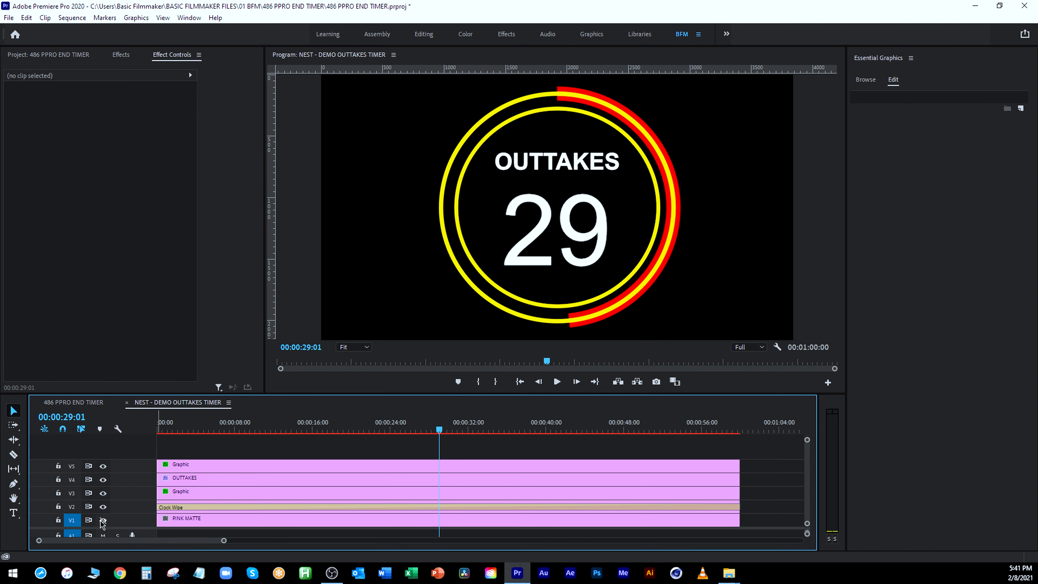
{"action": "left_click", "coordinate": [98, 403]}
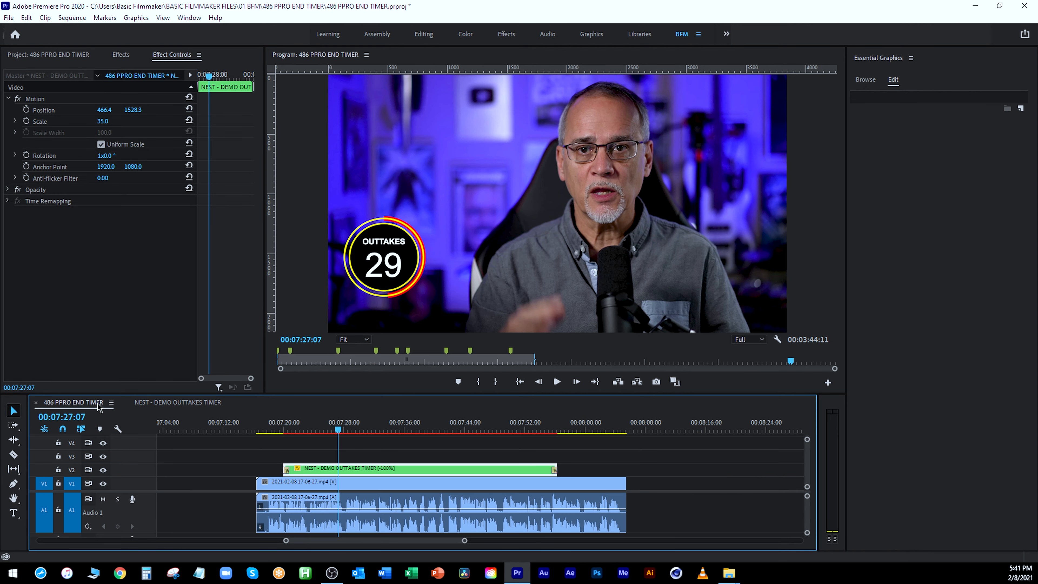
{"action": "key", "text": "space"}
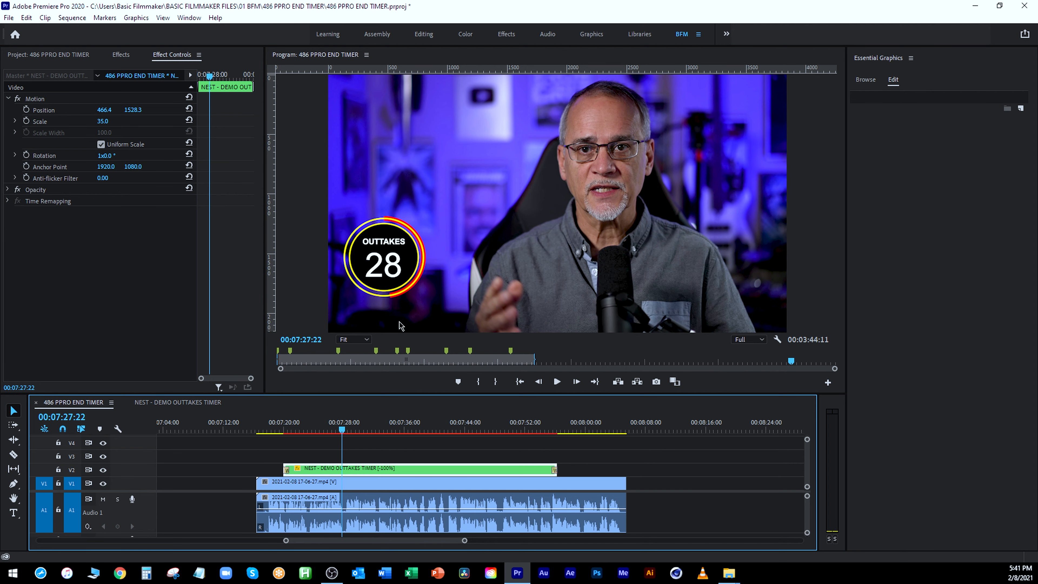
{"action": "double_click", "coordinate": [378, 470]}
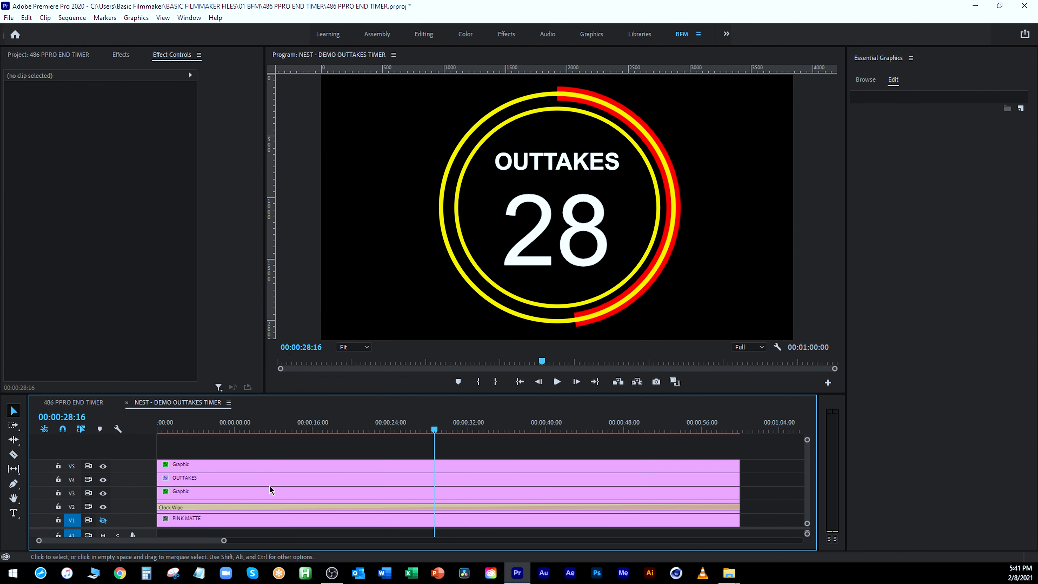
{"action": "left_click", "coordinate": [81, 403]}
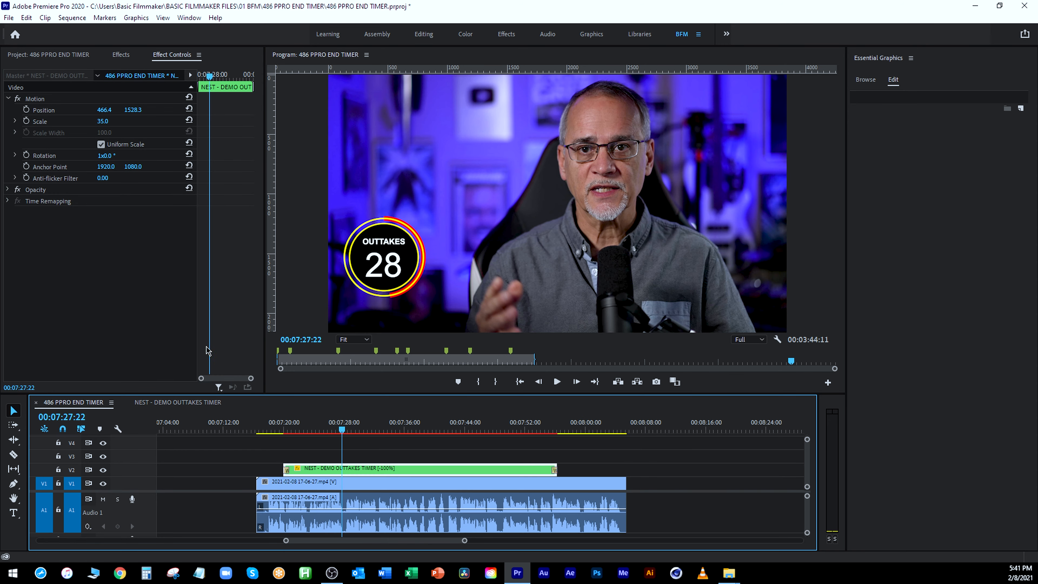
- Try 80% opacity on the timer clip, set it to 90%, and check the picture in an enlarged preview
{"action": "left_click", "coordinate": [321, 456]}
{"action": "left_click", "coordinate": [327, 466]}
{"action": "left_click", "coordinate": [8, 190]}
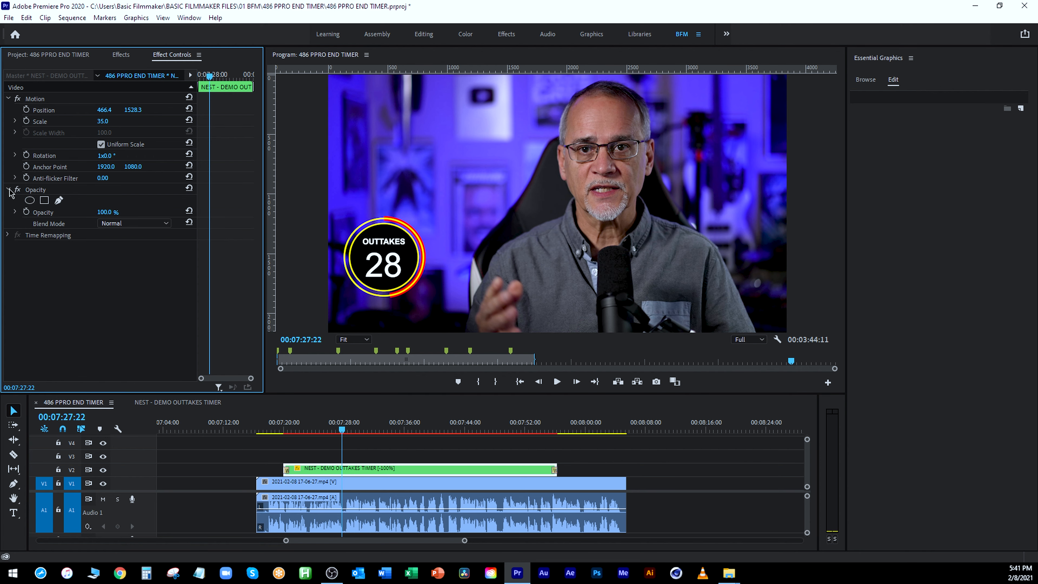
{"action": "left_click", "coordinate": [105, 212]}
{"action": "type", "text": "80"}
{"action": "key", "text": "Return"}
{"action": "left_click", "coordinate": [103, 213]}
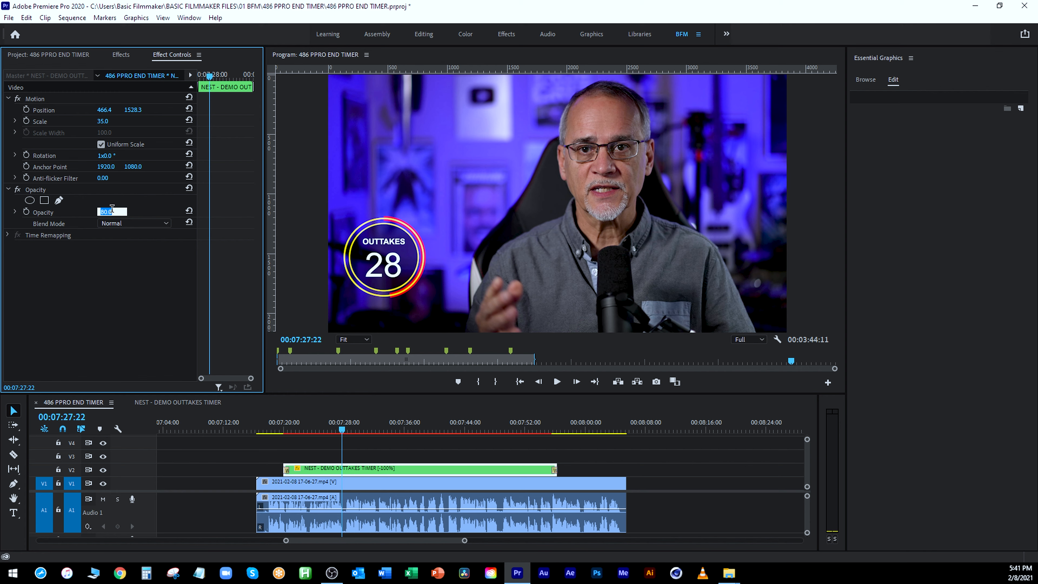
{"action": "type", "text": "90"}
{"action": "key", "text": "Return"}
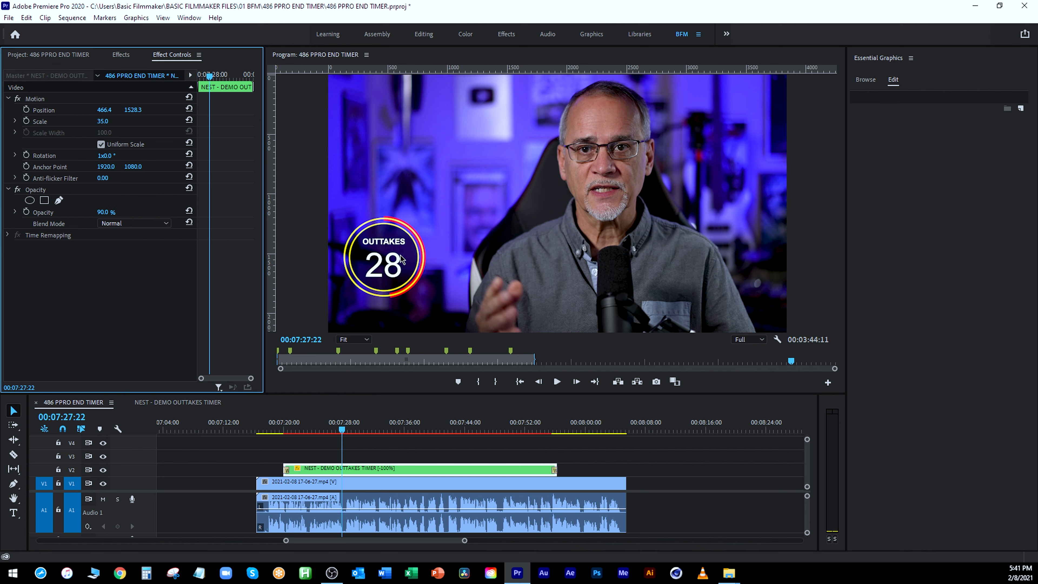
{"action": "key", "text": "grave"}
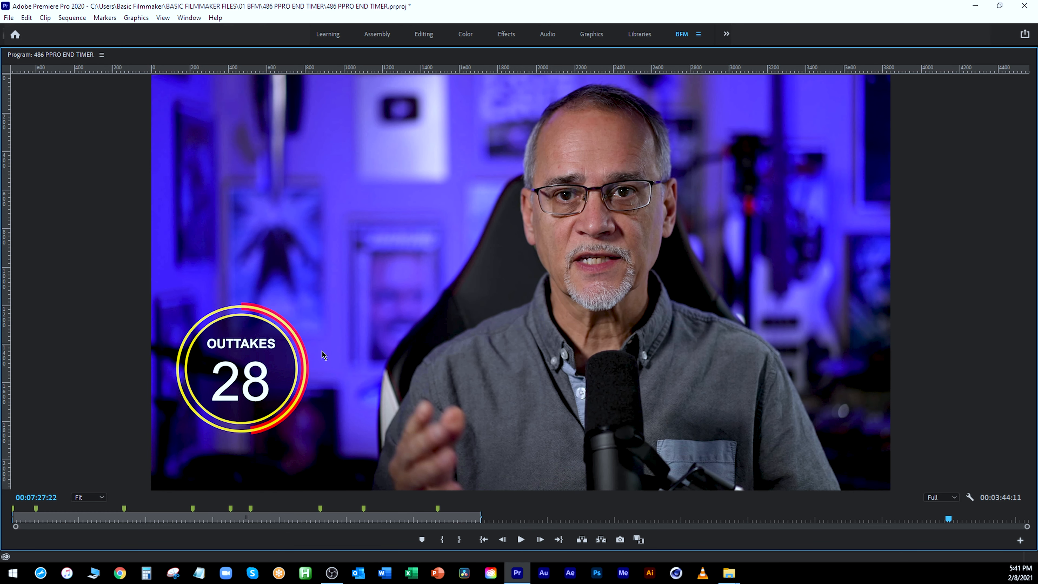
{"action": "key", "text": "grave"}
- Move the timer to the frame's upper-left area, at about position 425.7, 563.8, and play from the clip's start
{"action": "left_click", "coordinate": [37, 100]}
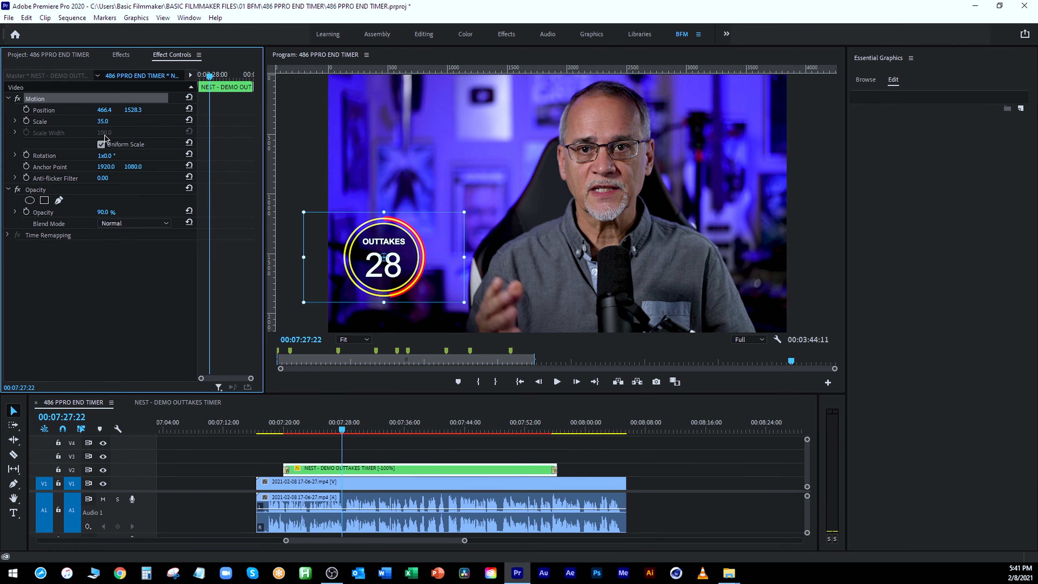
{"action": "left_click_drag", "start_coordinate": [391, 273], "coordinate": [385, 165]}
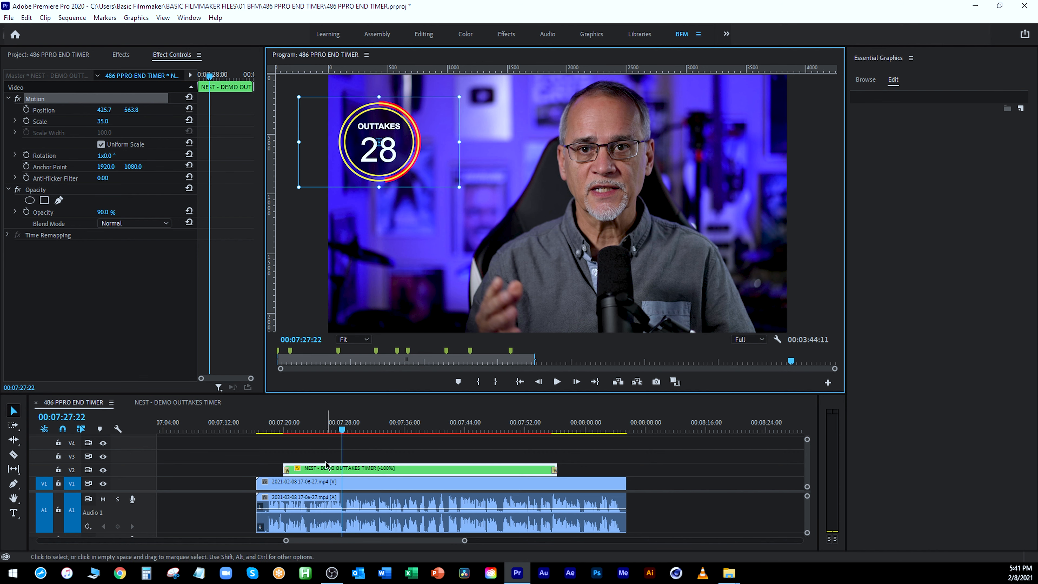
{"action": "left_click", "coordinate": [284, 429]}
{"action": "key", "text": "space"}
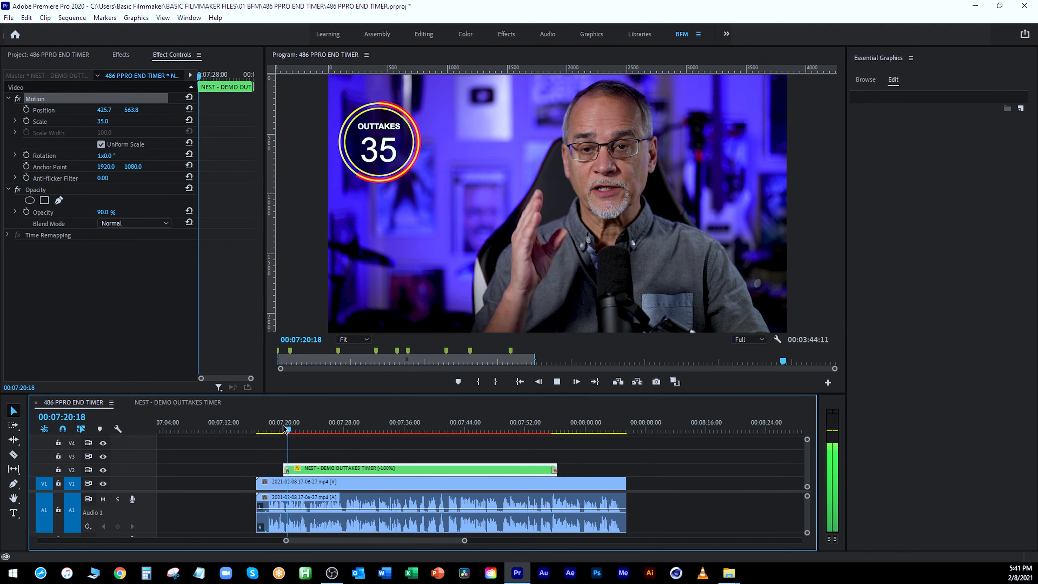